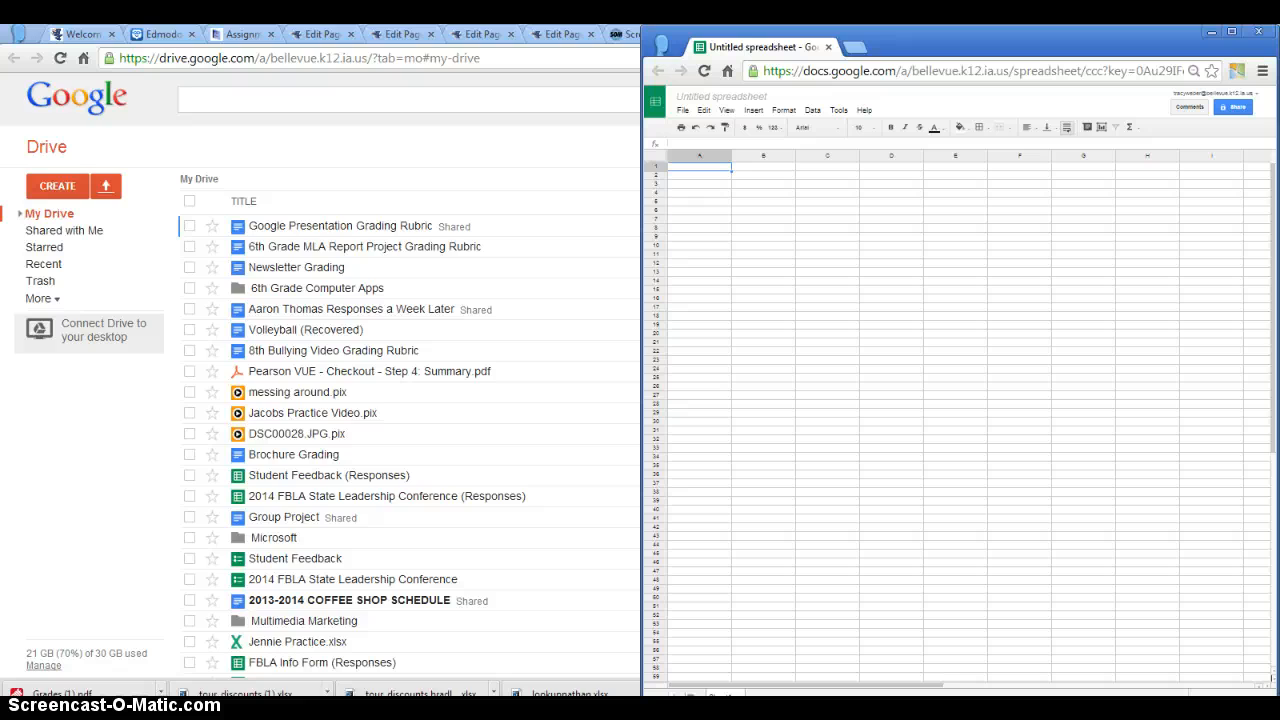
- Bring up the Grades (1).pdf reference beside the blank spreadsheet and enter the title My Course Schedule in A1
{"action": "key", "text": "alt+Tab"}
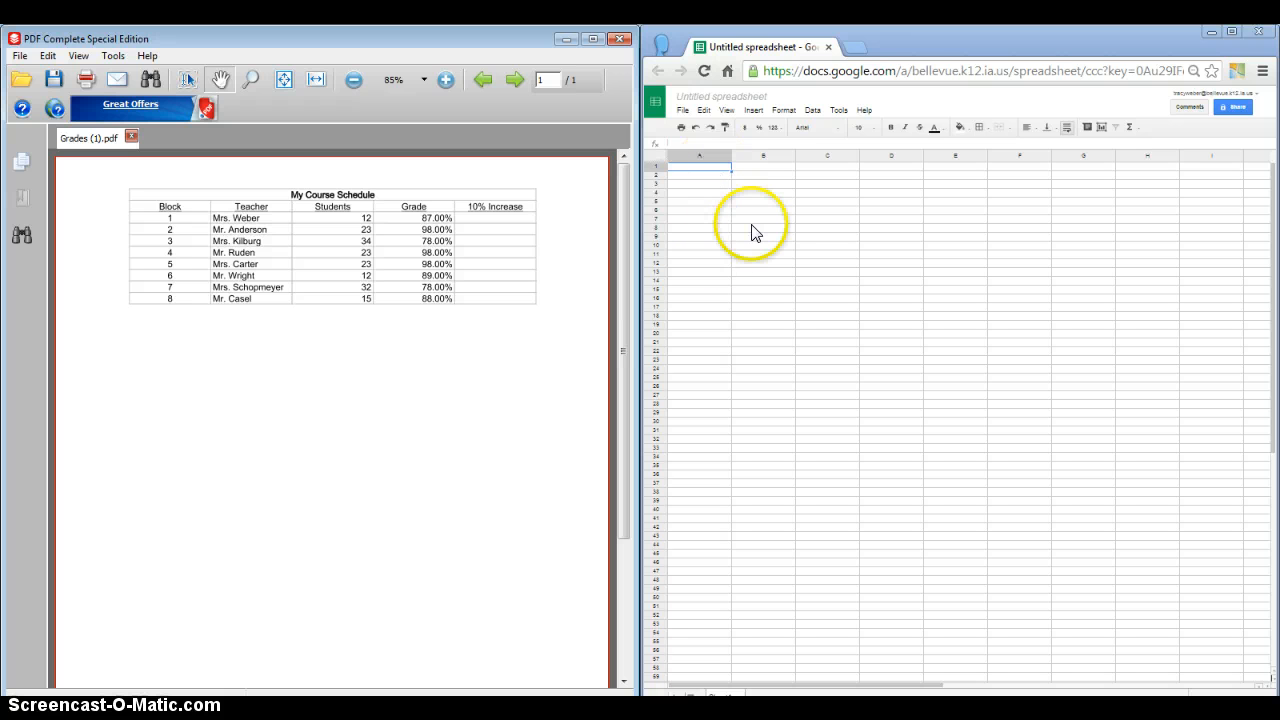
{"action": "left_click", "coordinate": [710, 175]}
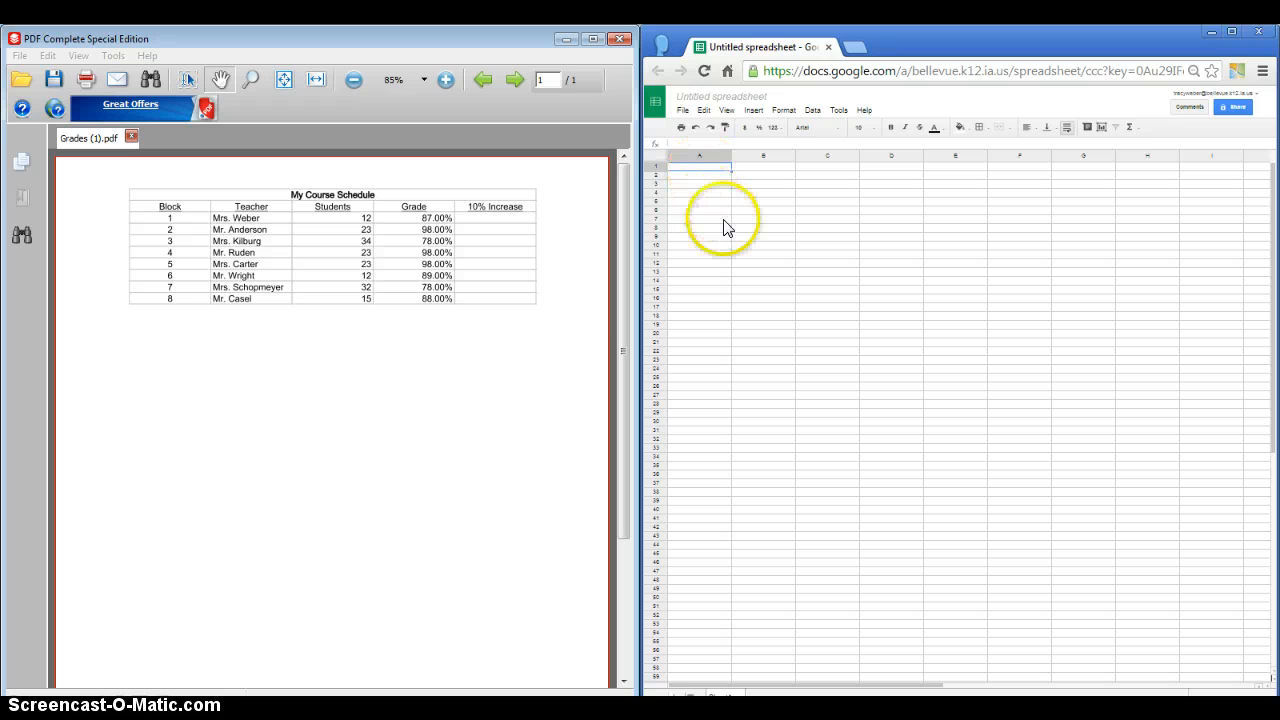
{"action": "type", "text": "My Course Schedu"}
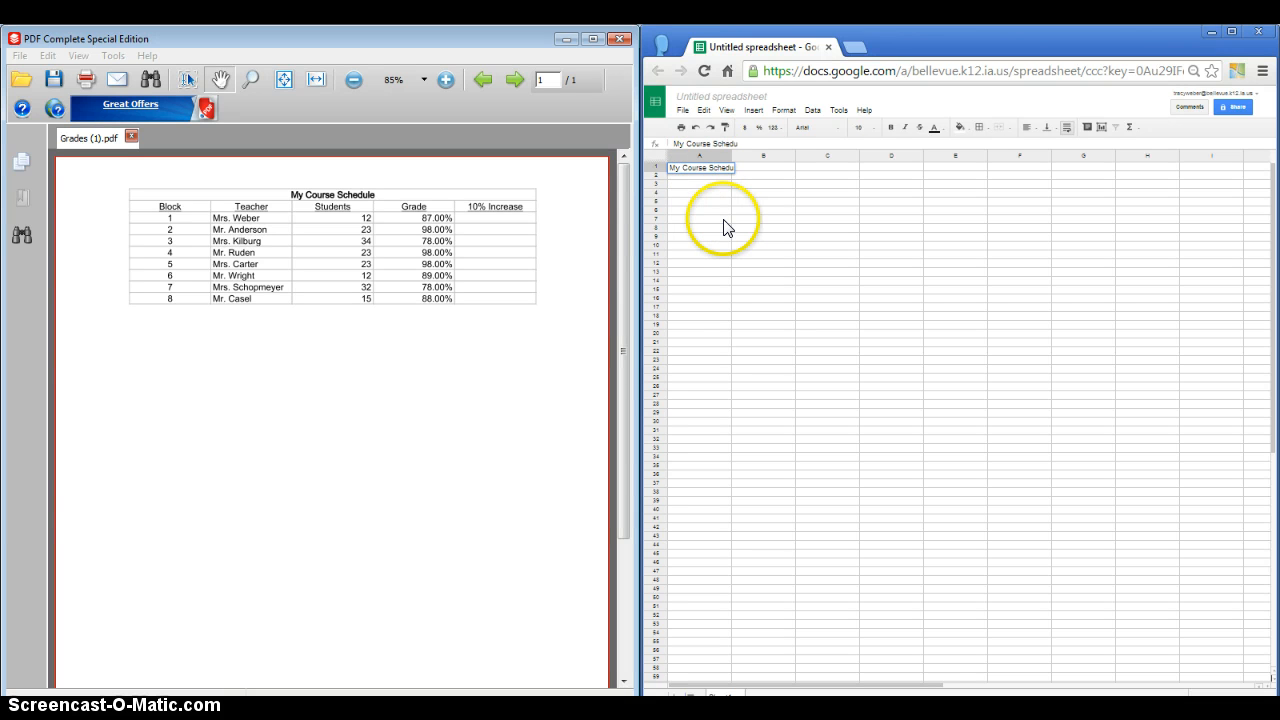
{"action": "key", "text": "Return"}
{"action": "left_click", "coordinate": [698, 172]}
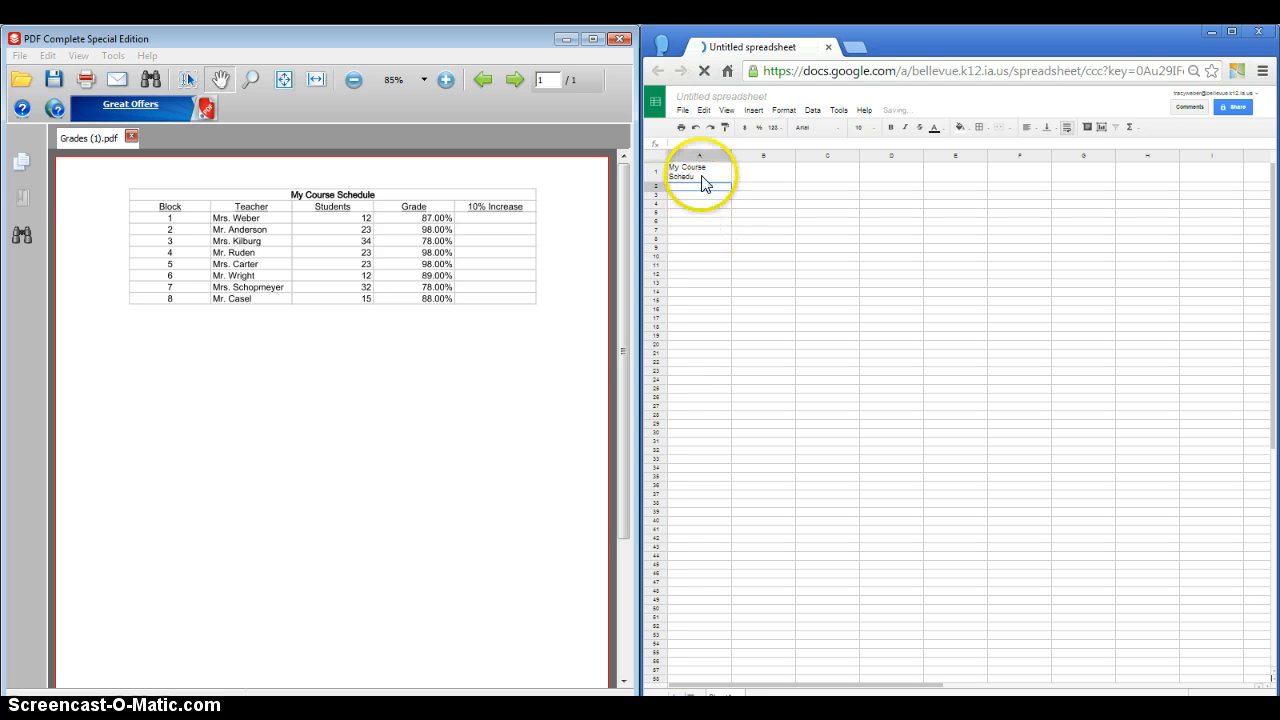
{"action": "left_click", "coordinate": [779, 143]}
{"action": "key", "text": "Return"}
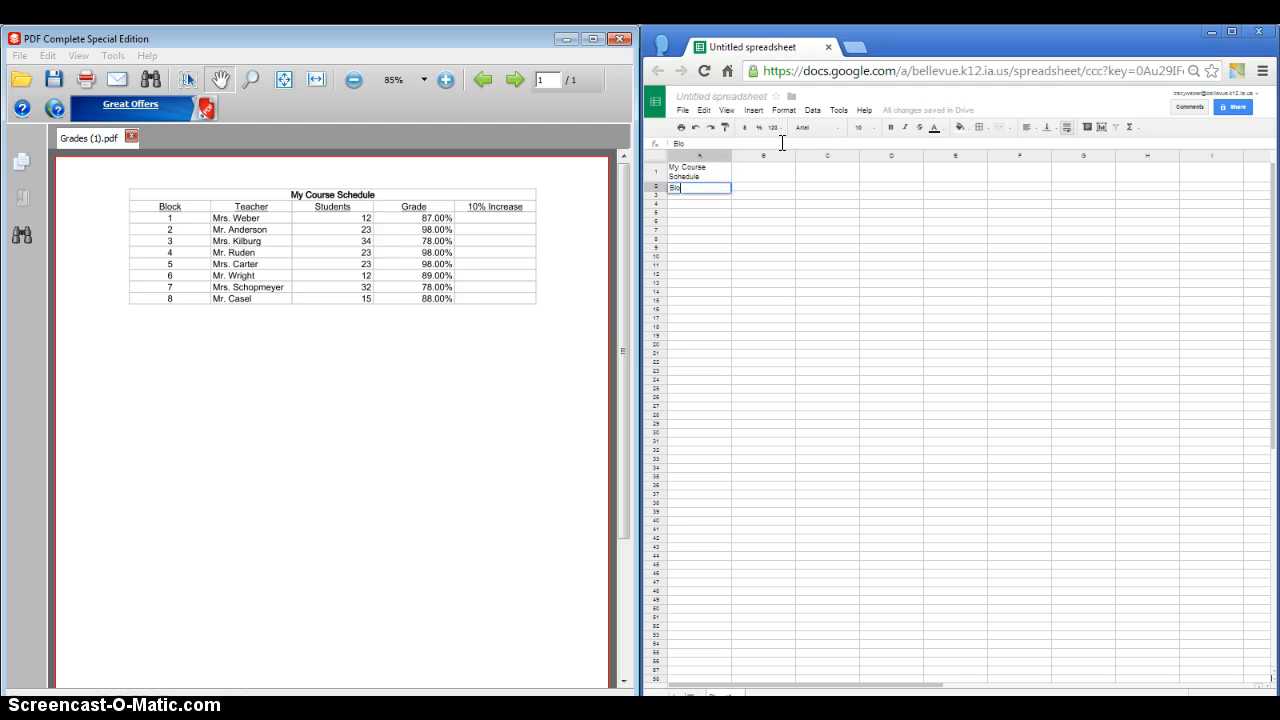
- Enter the heading Block in A2 and the first block number, 1, in A3
{"action": "key", "text": "Return"}
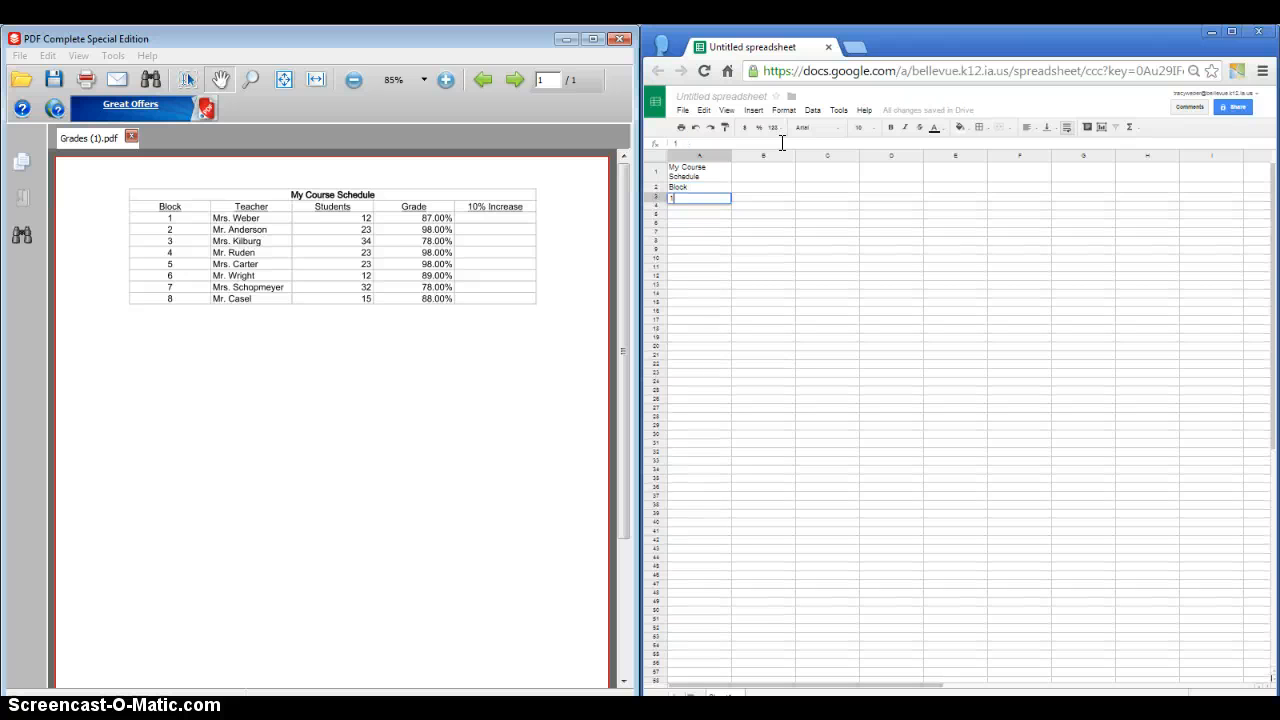
{"action": "type", "text": "1"}
{"action": "key", "text": "Return"}
- Try filling column A down to row 14 from the single 1 in A3, then undo the fill
{"action": "left_click", "coordinate": [722, 198]}
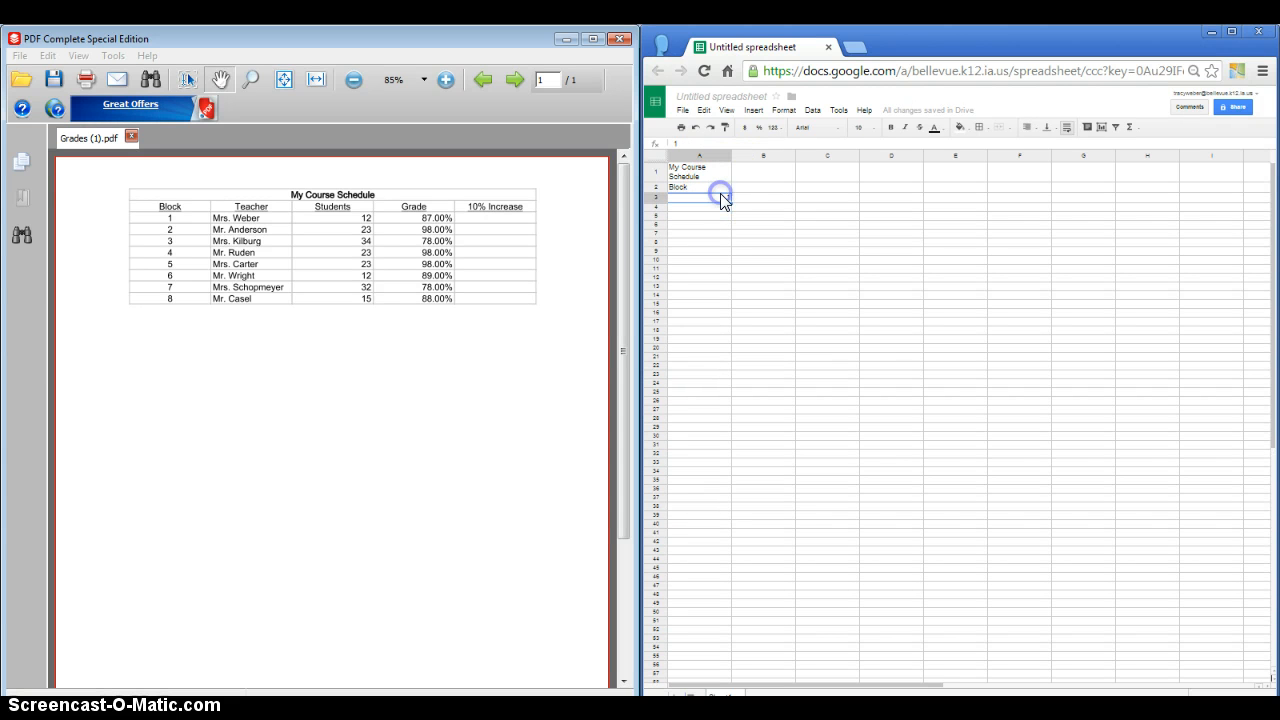
{"action": "left_click_drag", "start_coordinate": [731, 202], "coordinate": [723, 295]}
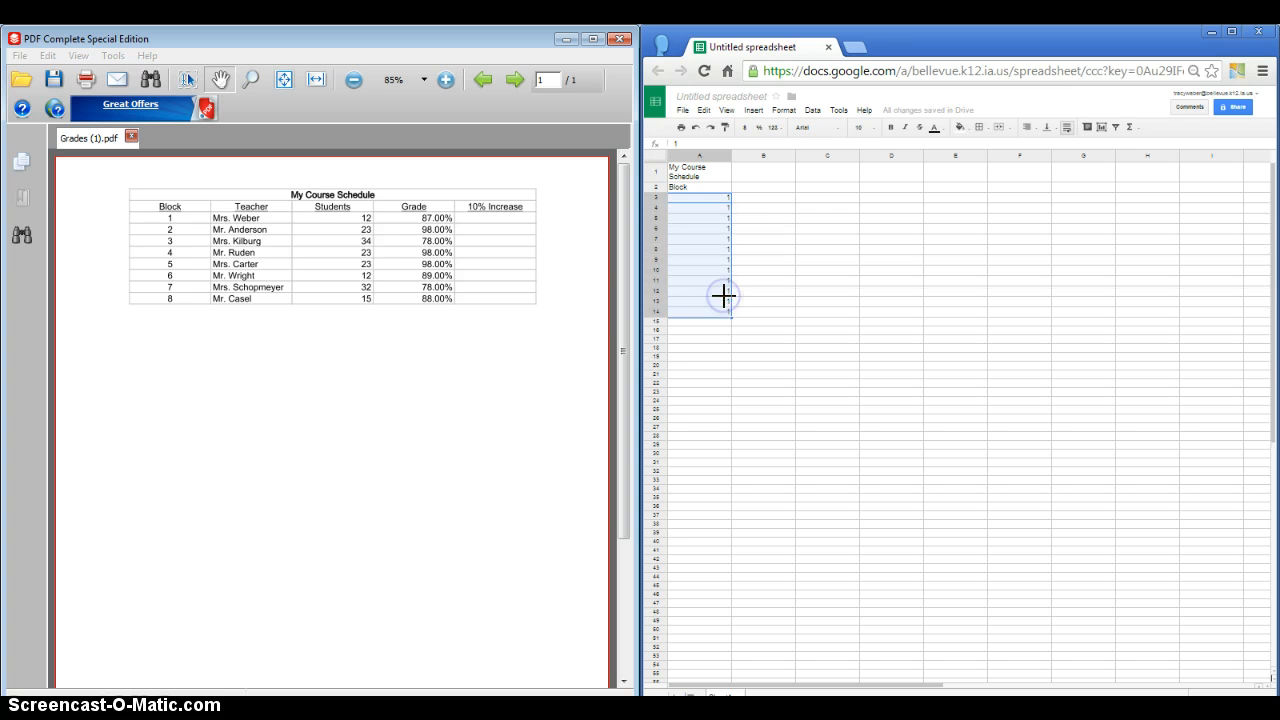
{"action": "left_click", "coordinate": [694, 128]}
- Enter 2 in A4 and extend the series from A3:A4 down to A18
{"action": "left_click", "coordinate": [712, 207]}
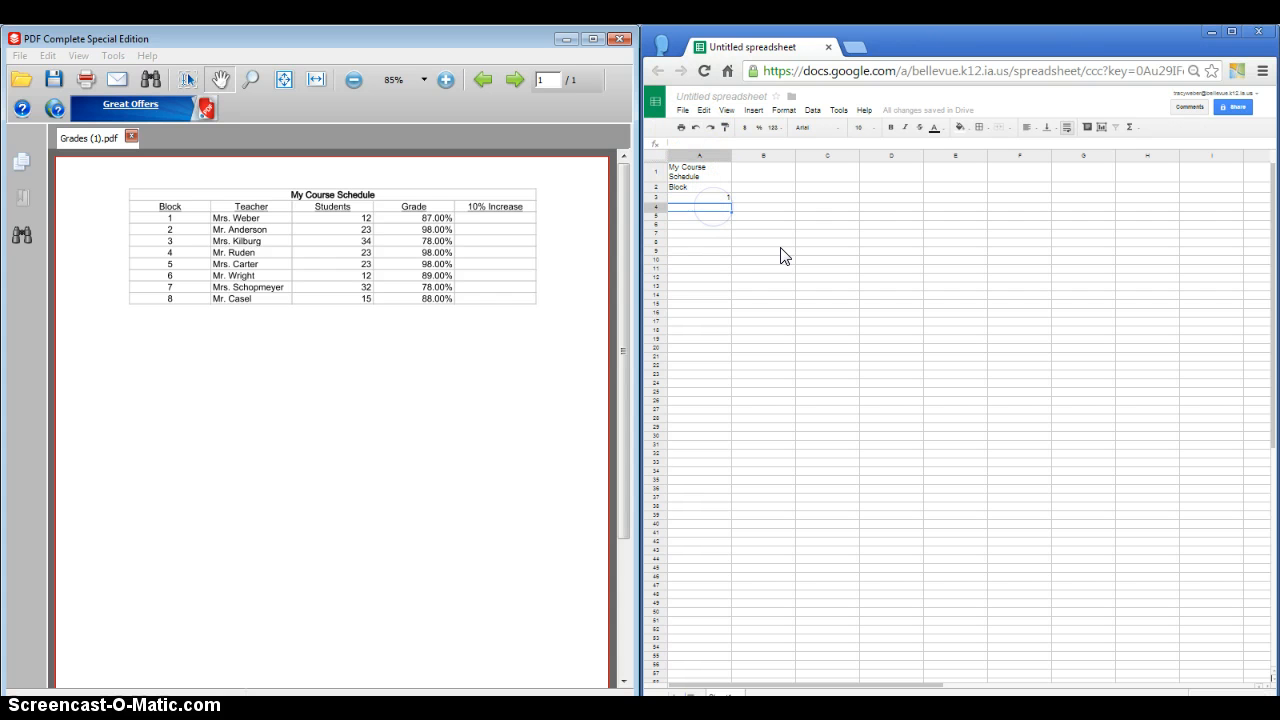
{"action": "key", "text": "Return"}
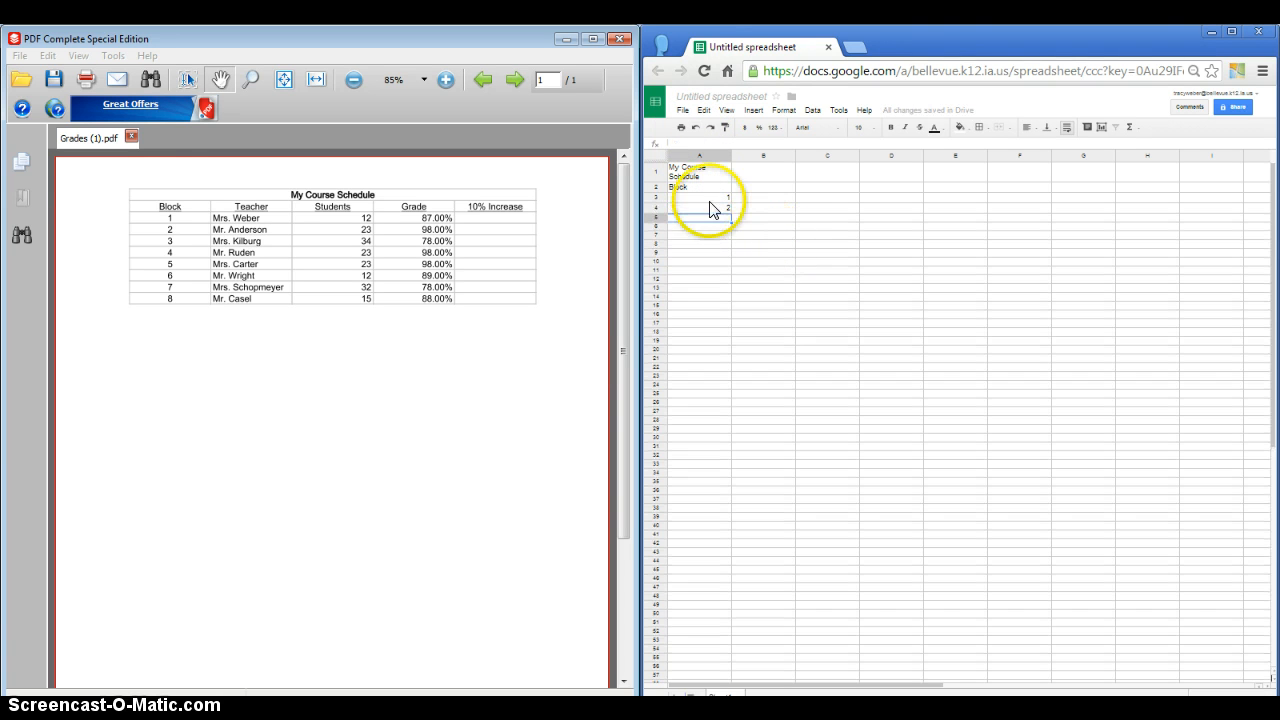
{"action": "left_click_drag", "start_coordinate": [705, 199], "coordinate": [733, 268]}
{"action": "left_click_drag", "start_coordinate": [719, 333], "coordinate": [719, 333]}
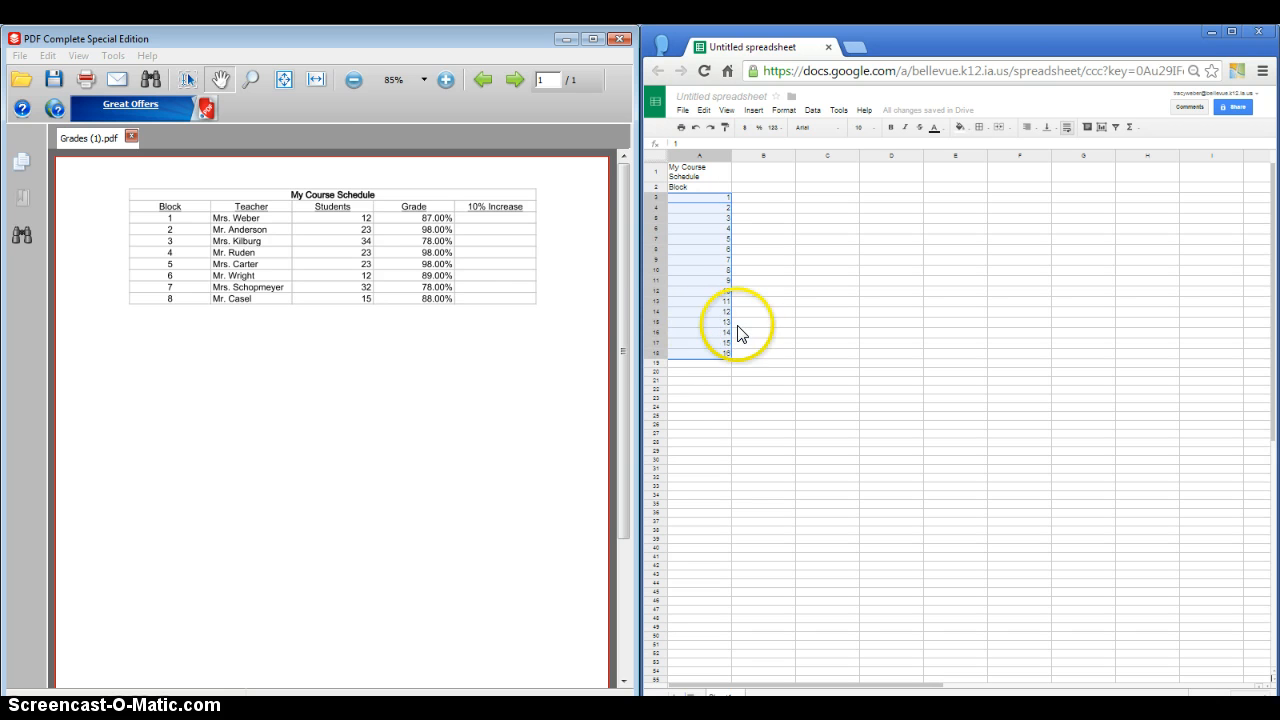
- Clear the surplus block numbers in A11:A18 so that the series ends at 8
{"action": "left_click", "coordinate": [723, 281]}
{"action": "left_click_drag", "start_coordinate": [723, 281], "coordinate": [717, 357]}
{"action": "key", "text": "Delete"}
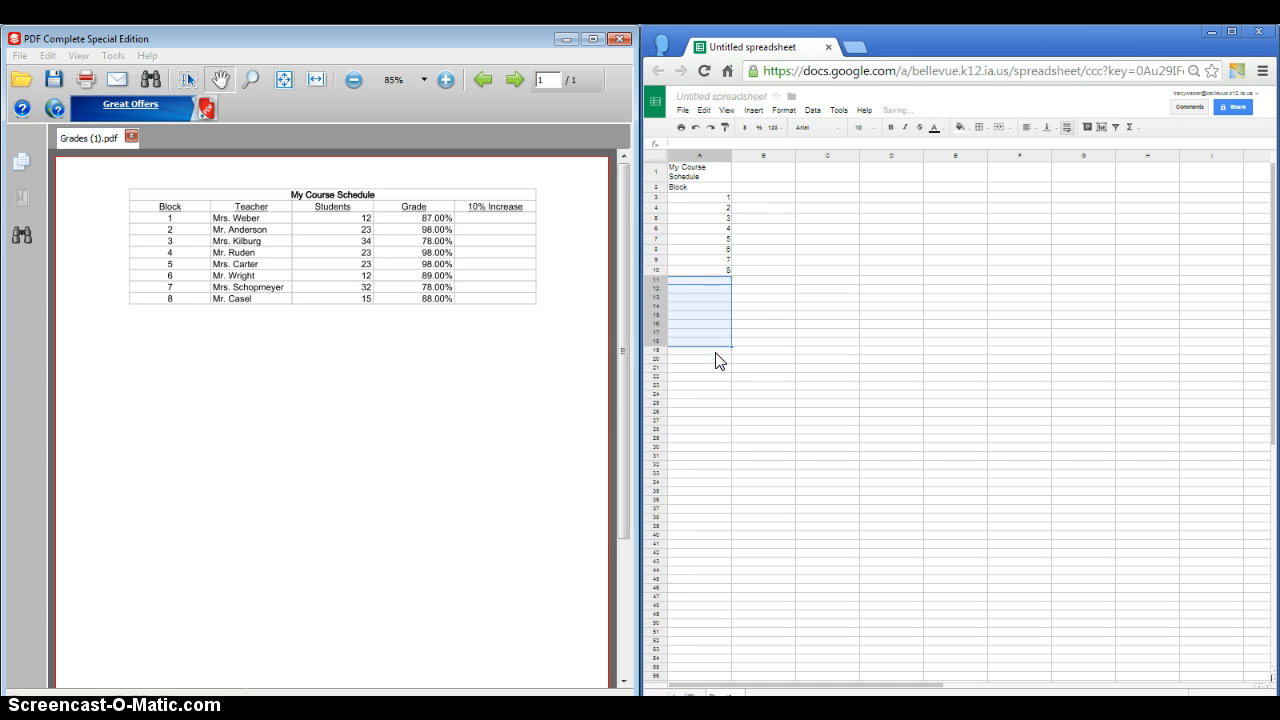
- Enter the Teacher heading in B2 with the eight teachers' names below it, and start the Students column in C2 with 12
{"action": "left_click", "coordinate": [756, 188]}
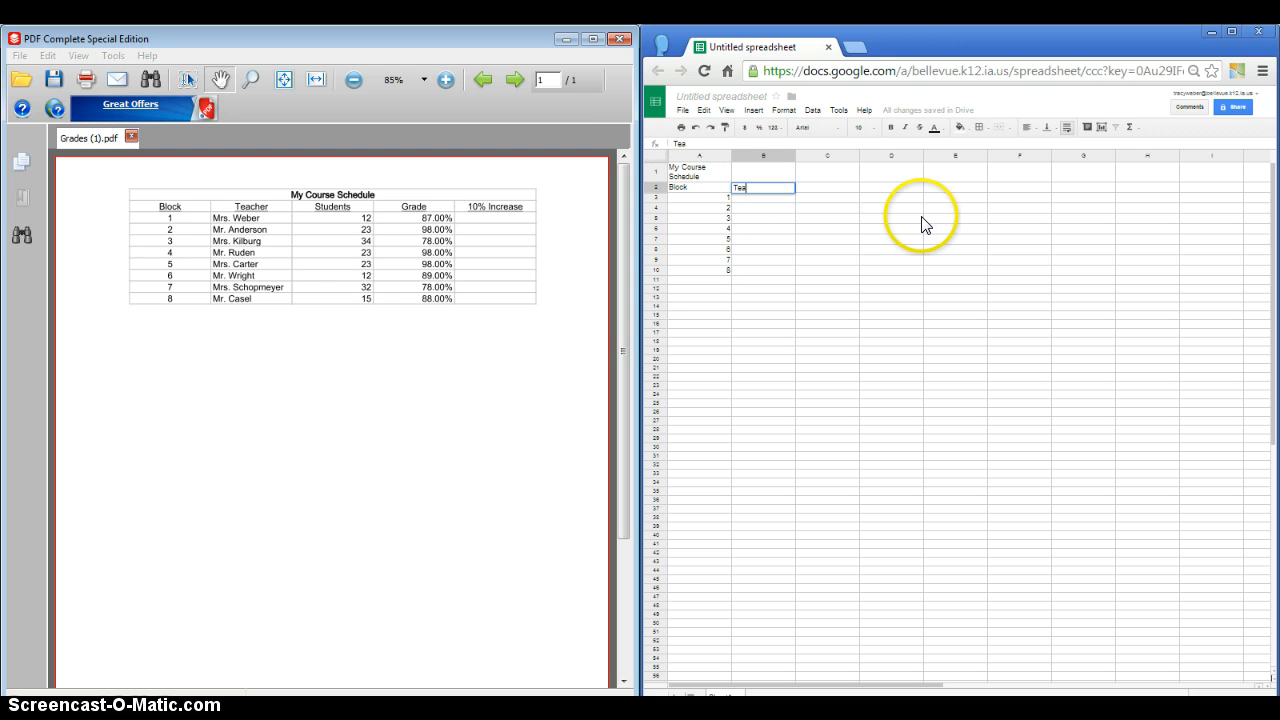
{"action": "key", "text": "Return"}
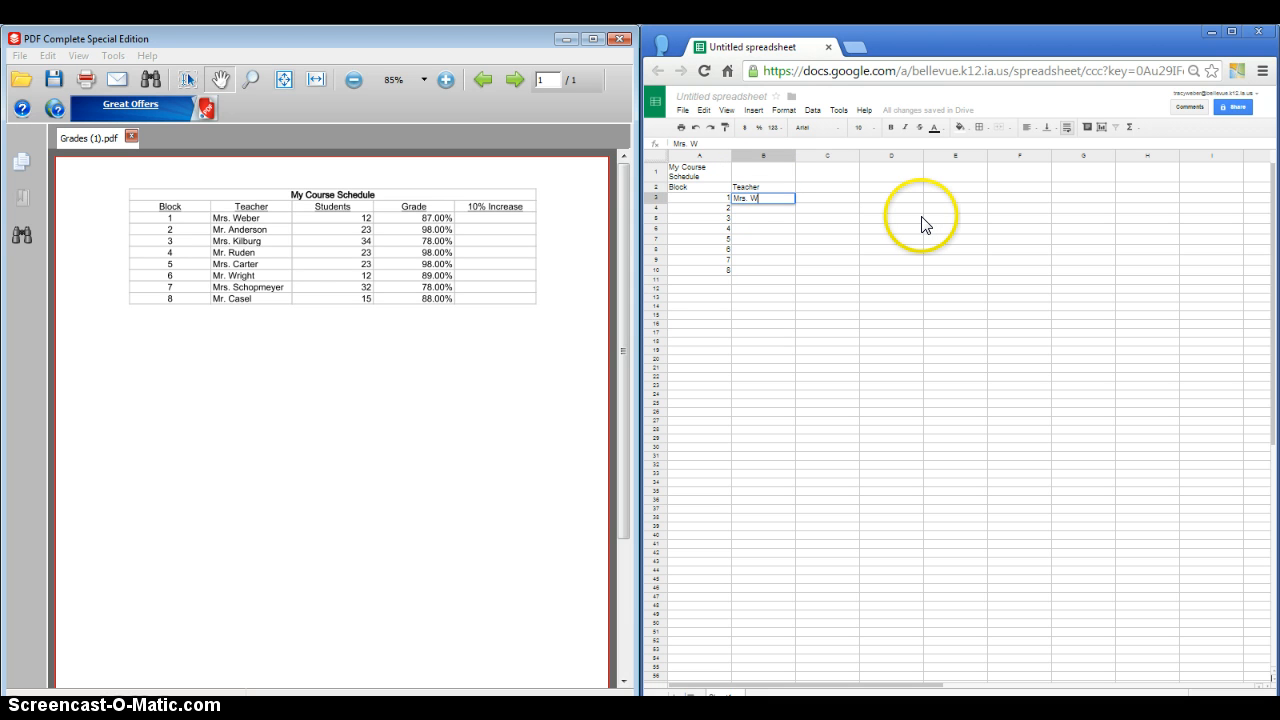
{"action": "left_click", "coordinate": [528, 689]}
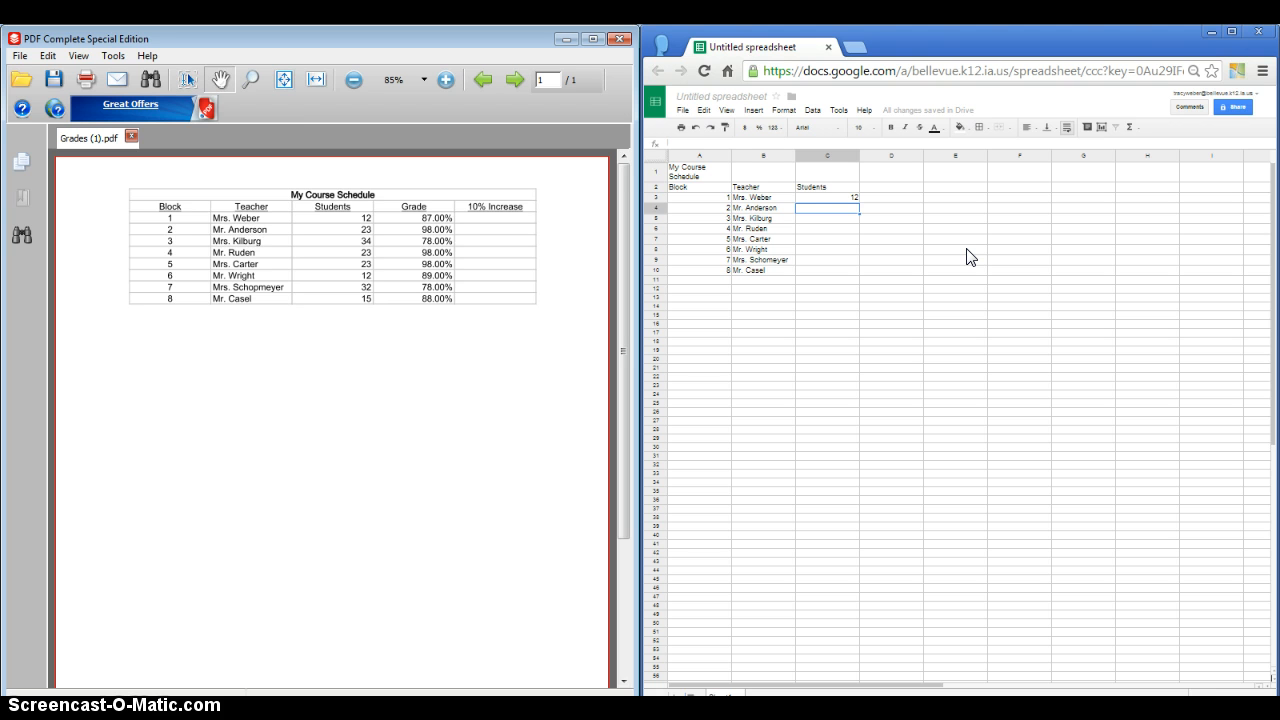
- Enter the remaining student numbers 23, 34, 23, 23, 12, 32 and 15 in C4:C10
{"action": "type", "text": "23"}
{"action": "key", "text": "Return"}
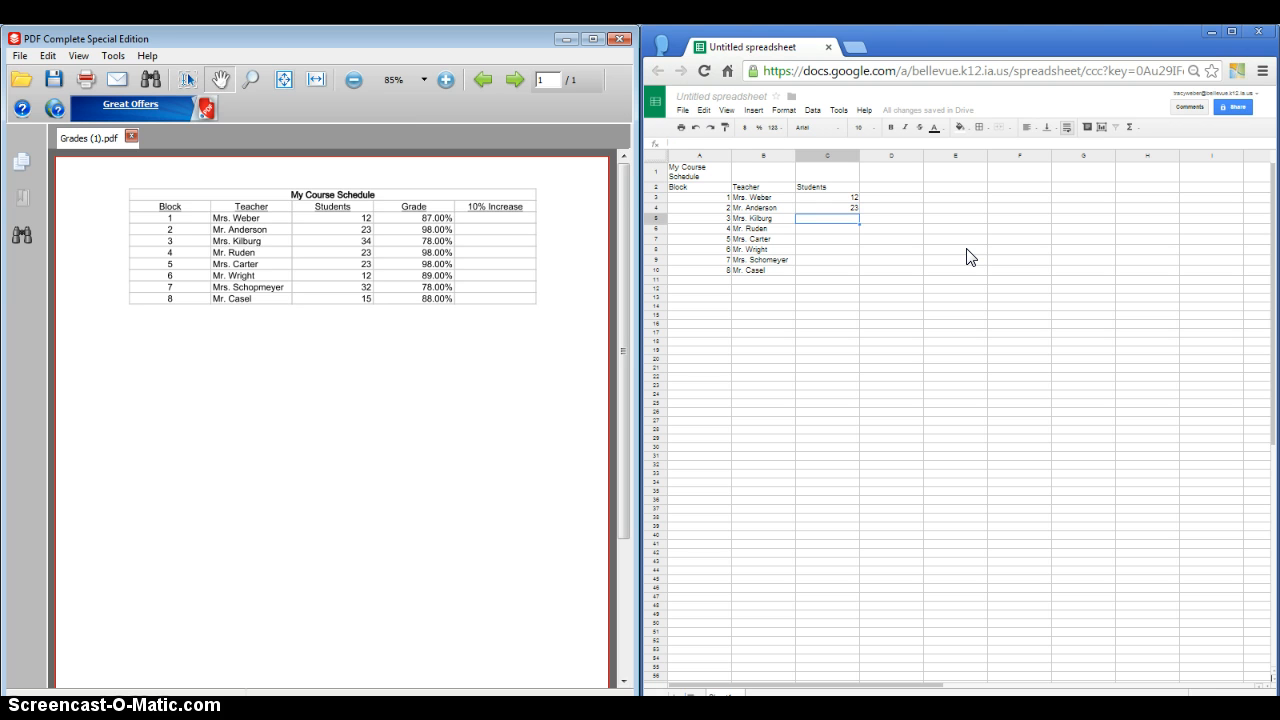
{"action": "type", "text": "34"}
{"action": "key", "text": "Return"}
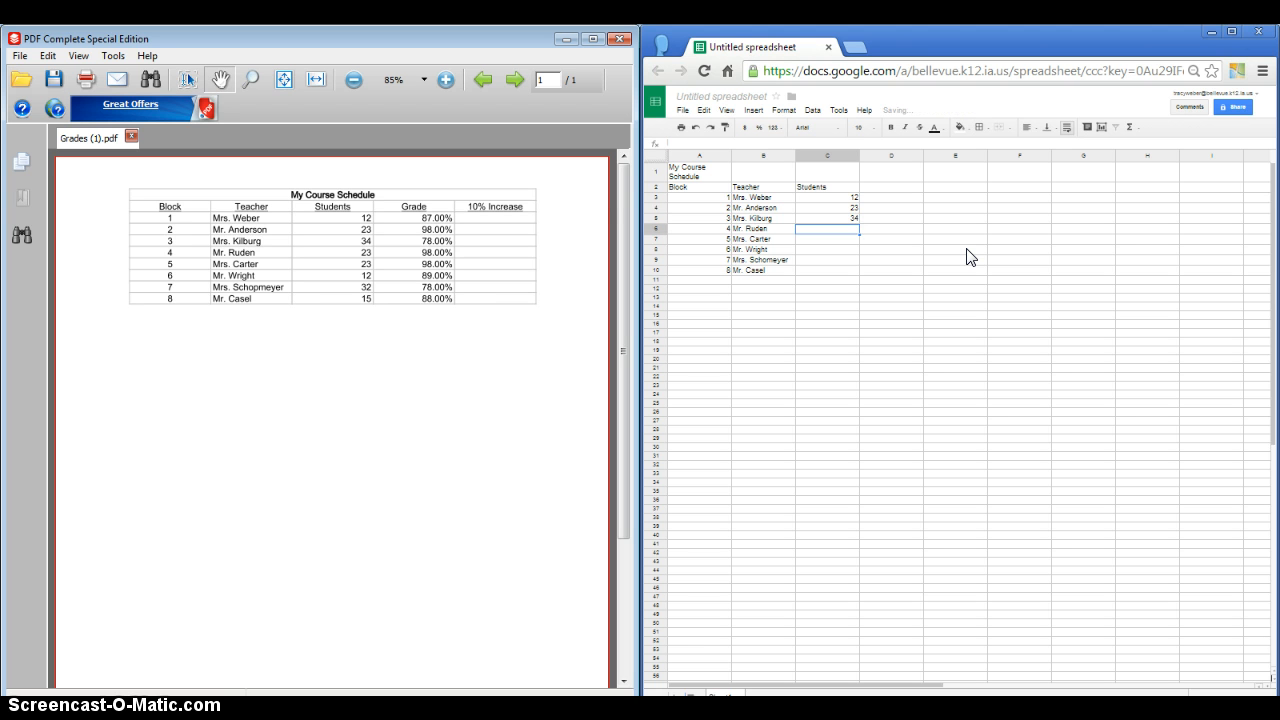
{"action": "type", "text": "23"}
{"action": "key", "text": "Return"}
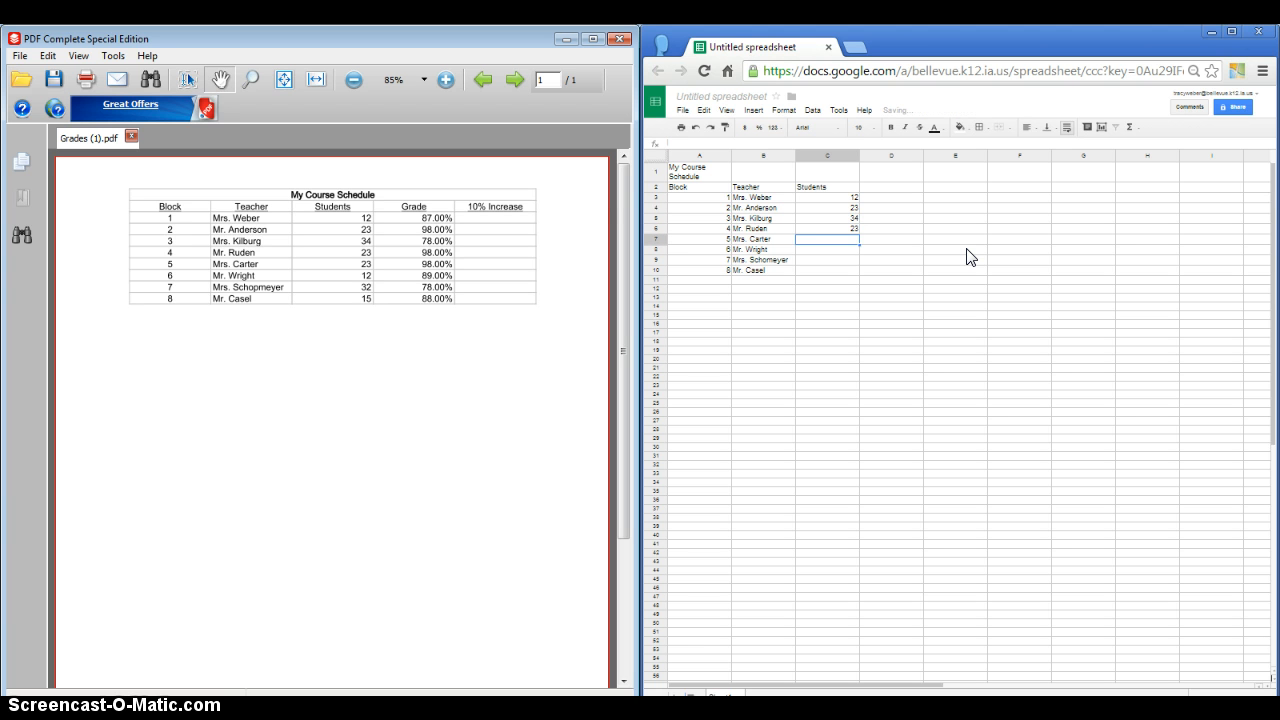
{"action": "type", "text": "23"}
{"action": "key", "text": "Return"}
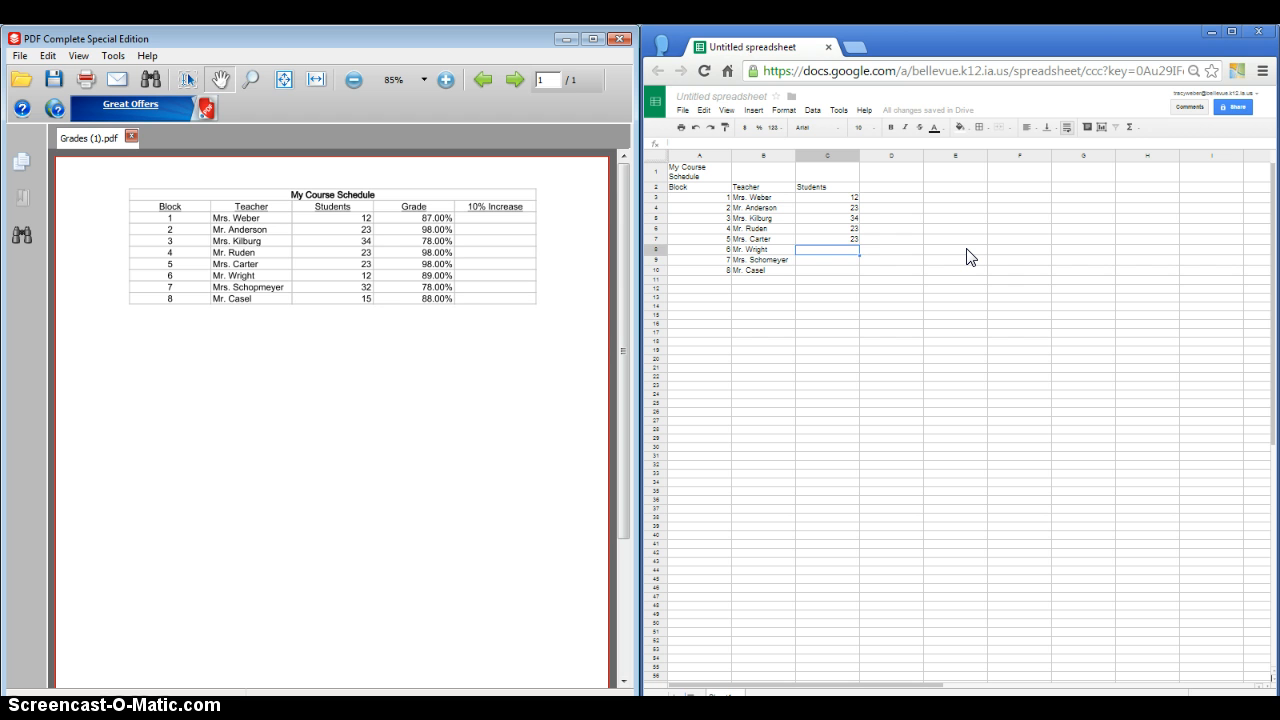
{"action": "type", "text": "12"}
{"action": "key", "text": "Return"}
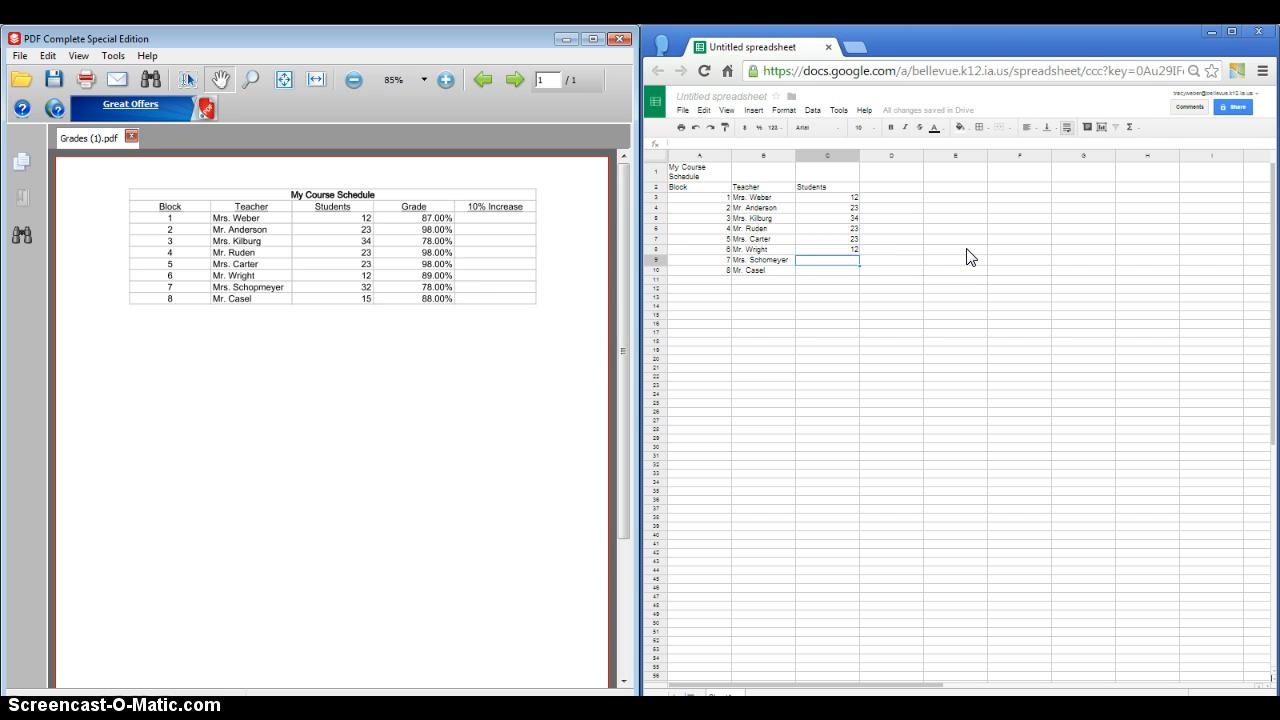
{"action": "type", "text": "32"}
{"action": "key", "text": "Return"}
{"action": "type", "text": "15"}
{"action": "key", "text": "Return"}
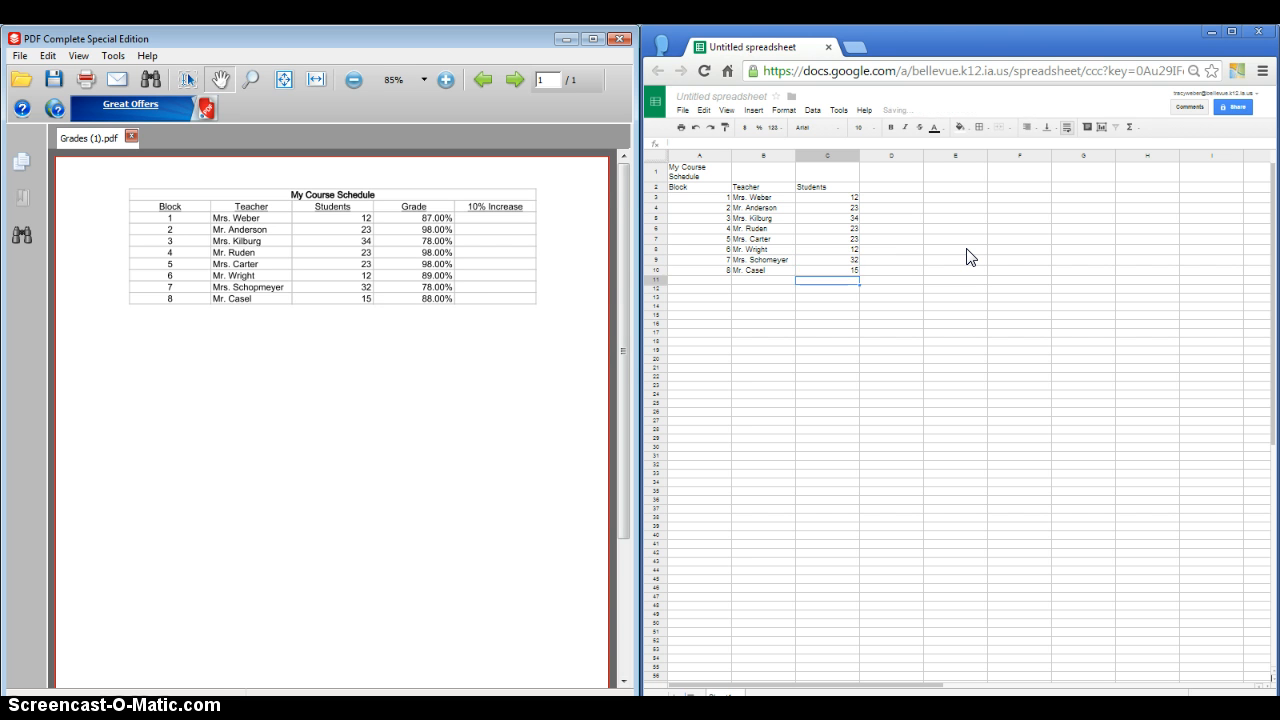
- Enter the heading Grade in D2 with 87, 98, 78, 98, 8, 89, 78 and 8 below it
{"action": "left_click", "coordinate": [898, 190]}
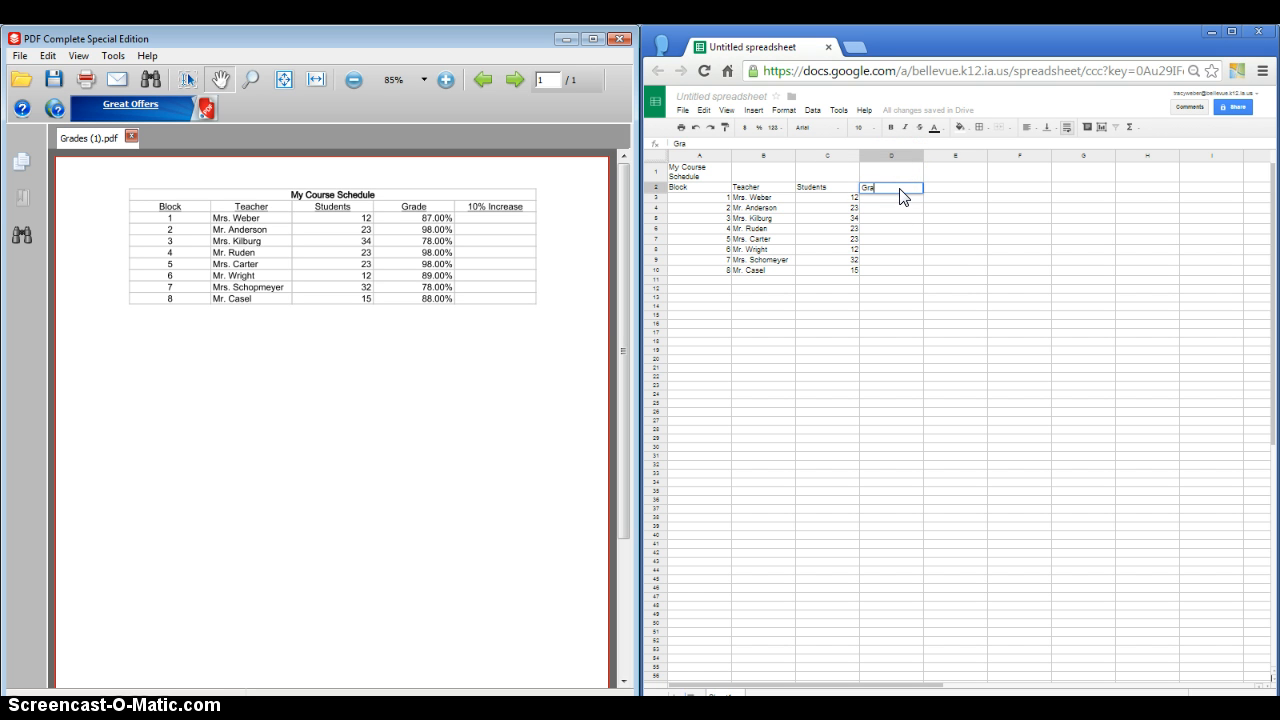
{"action": "key", "text": "Return"}
{"action": "type", "text": "87"}
{"action": "key", "text": "Return"}
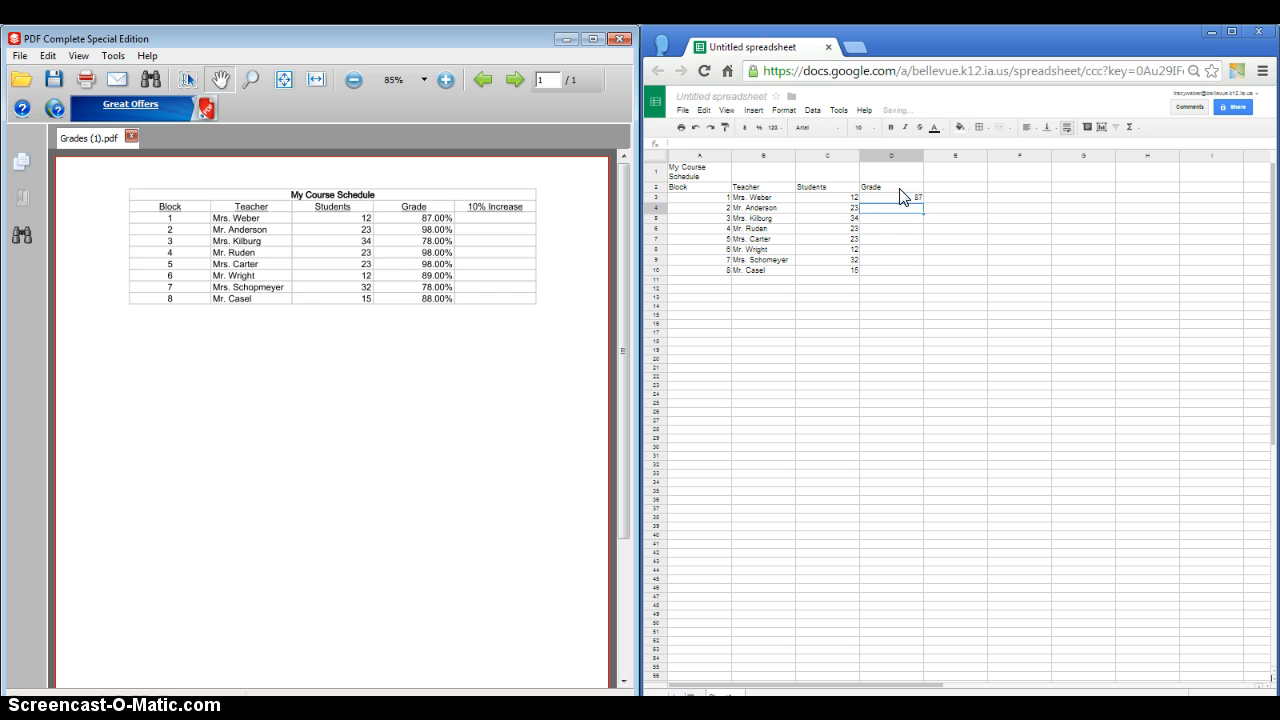
{"action": "type", "text": "98"}
{"action": "key", "text": "Return"}
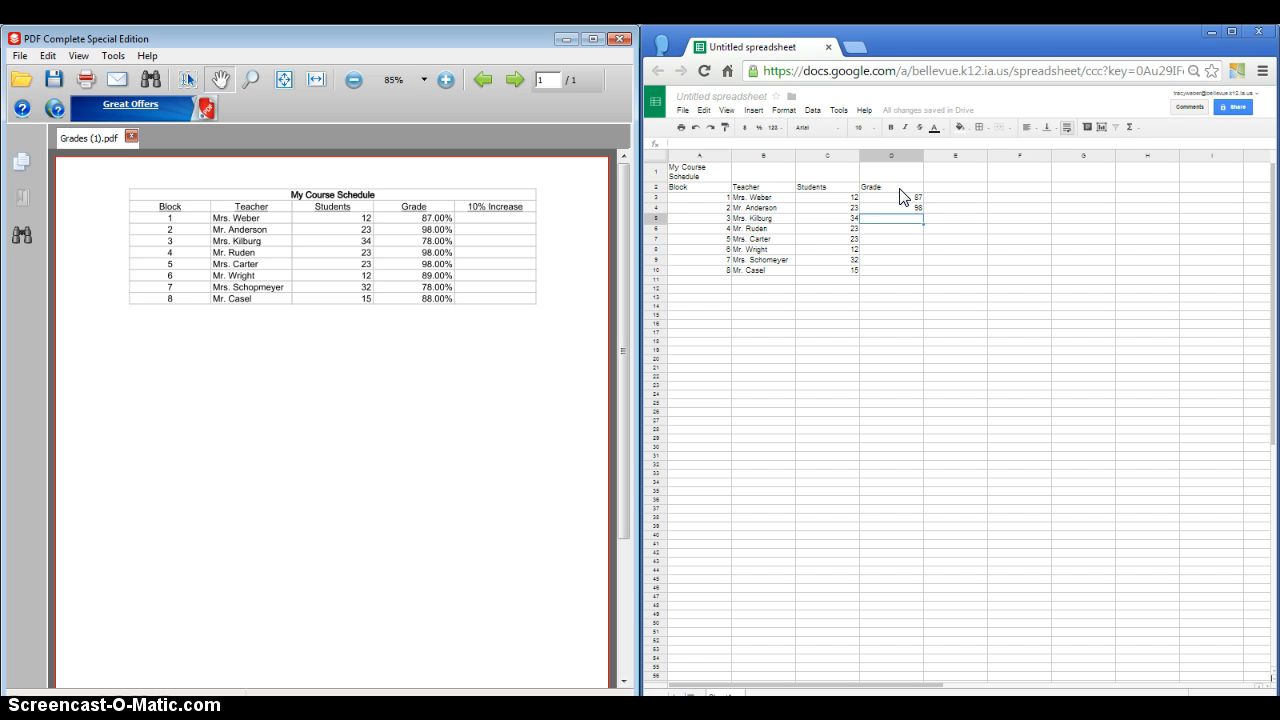
{"action": "type", "text": "78"}
{"action": "key", "text": "Return"}
{"action": "type", "text": "98"}
{"action": "key", "text": "Return"}
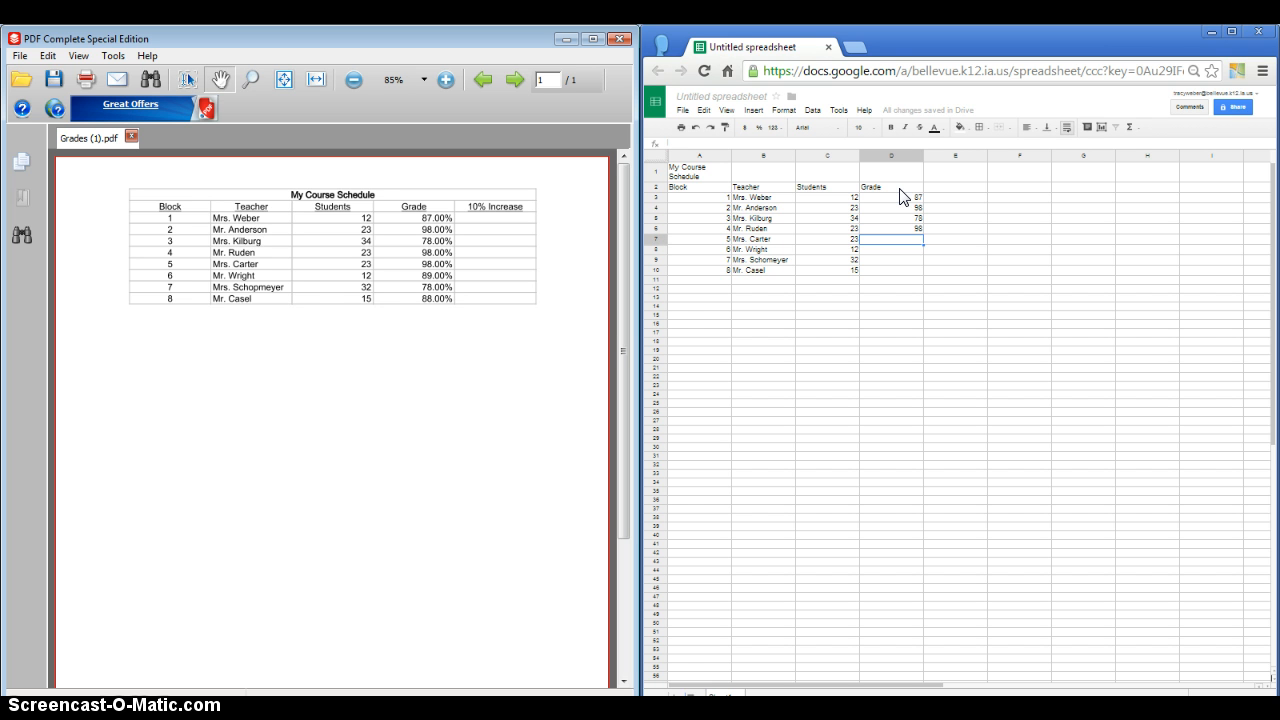
{"action": "key", "text": "Return"}
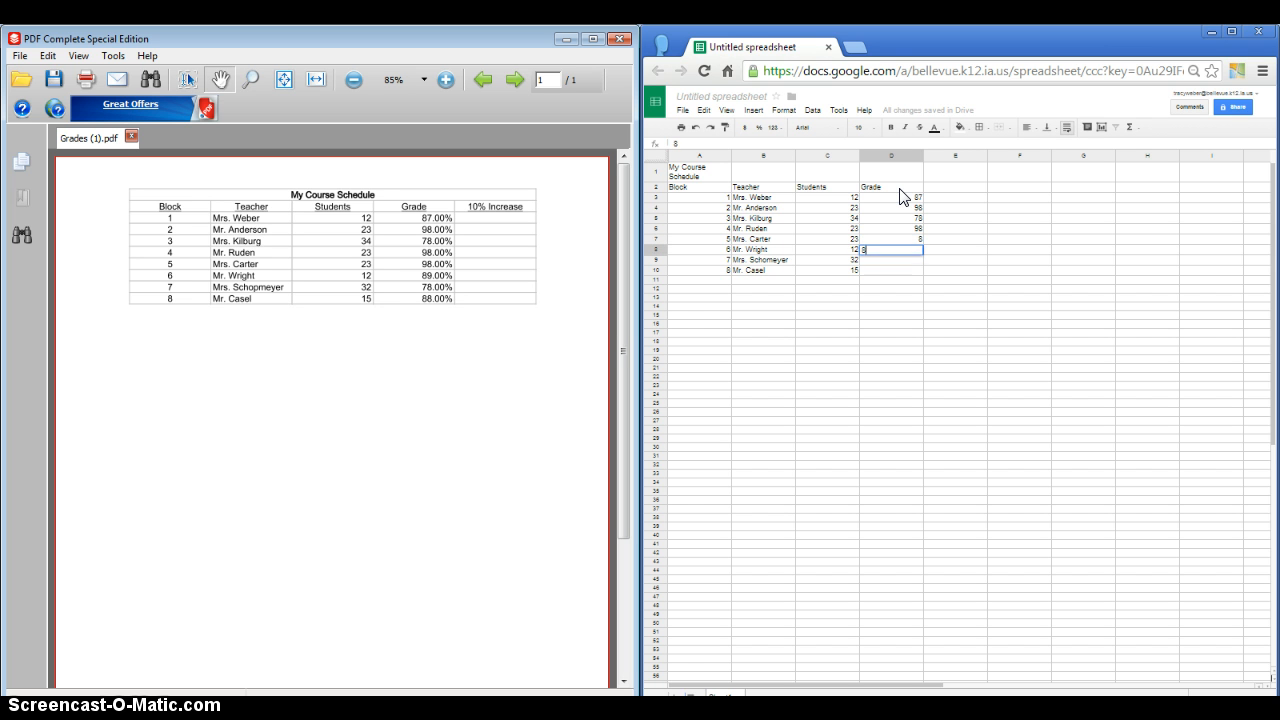
{"action": "type", "text": "89"}
{"action": "key", "text": "Return"}
{"action": "type", "text": "78"}
{"action": "key", "text": "Return"}
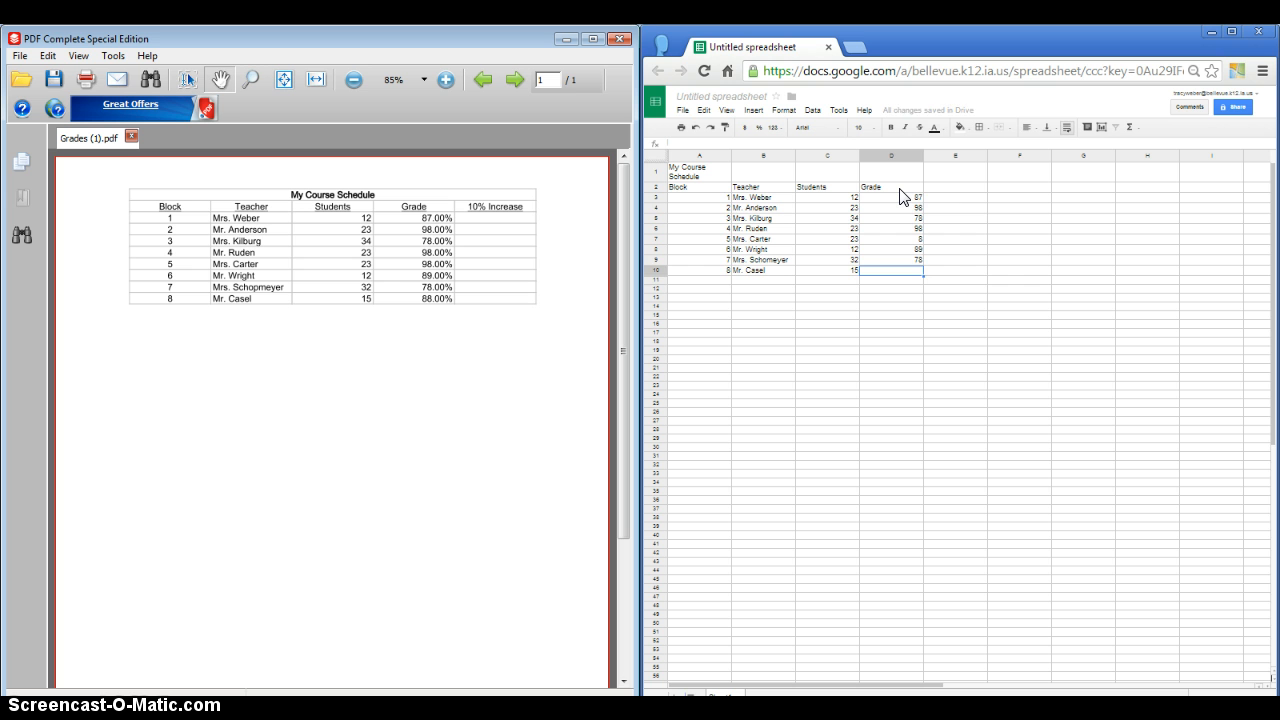
{"action": "key", "text": "Return"}
- Enter the heading 10% Increase in E2
{"action": "left_click", "coordinate": [946, 187]}
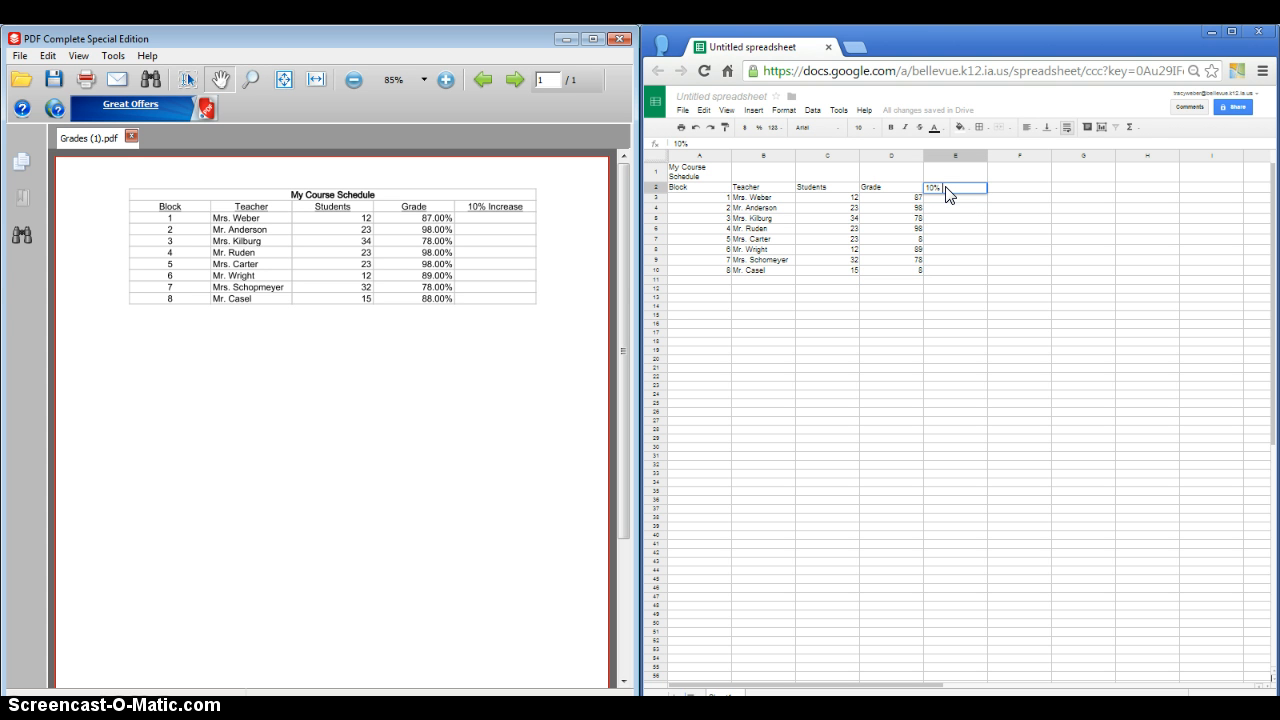
{"action": "type", "text": "10% Increase"}
{"action": "key", "text": "Return"}
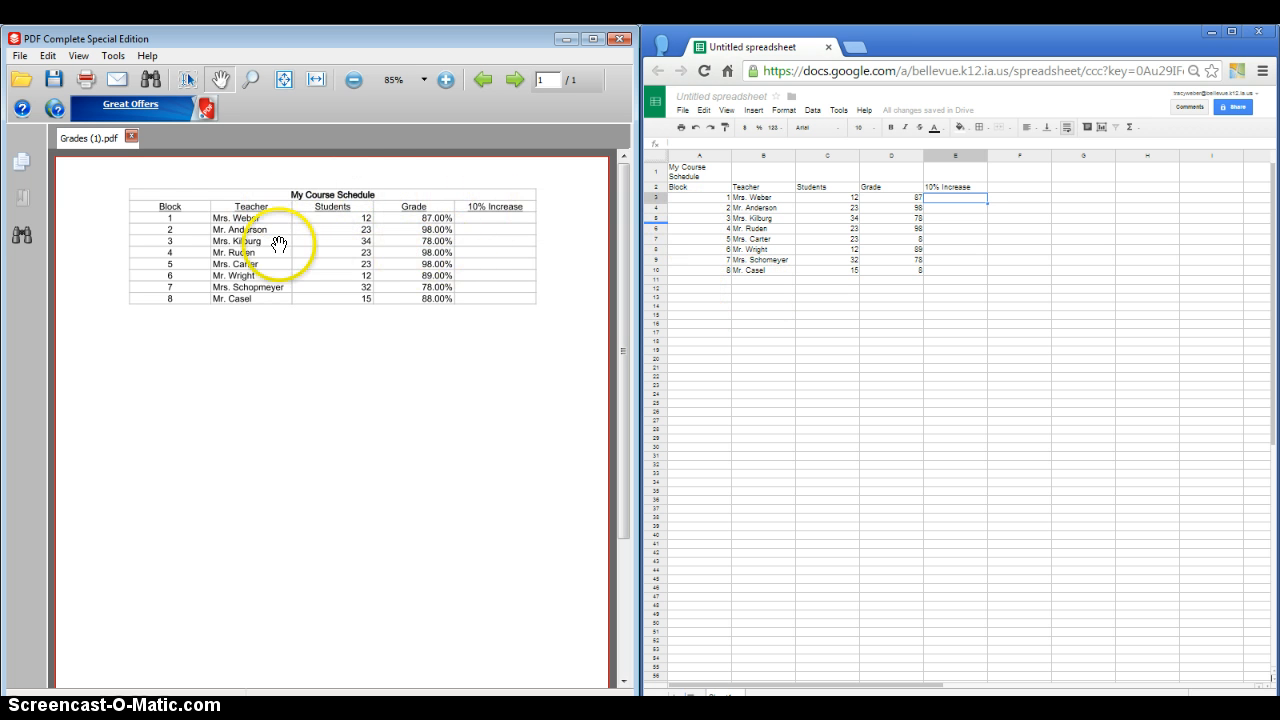
- Merge the My Course Schedule title cell across A1:E1
{"action": "left_click", "coordinate": [703, 174]}
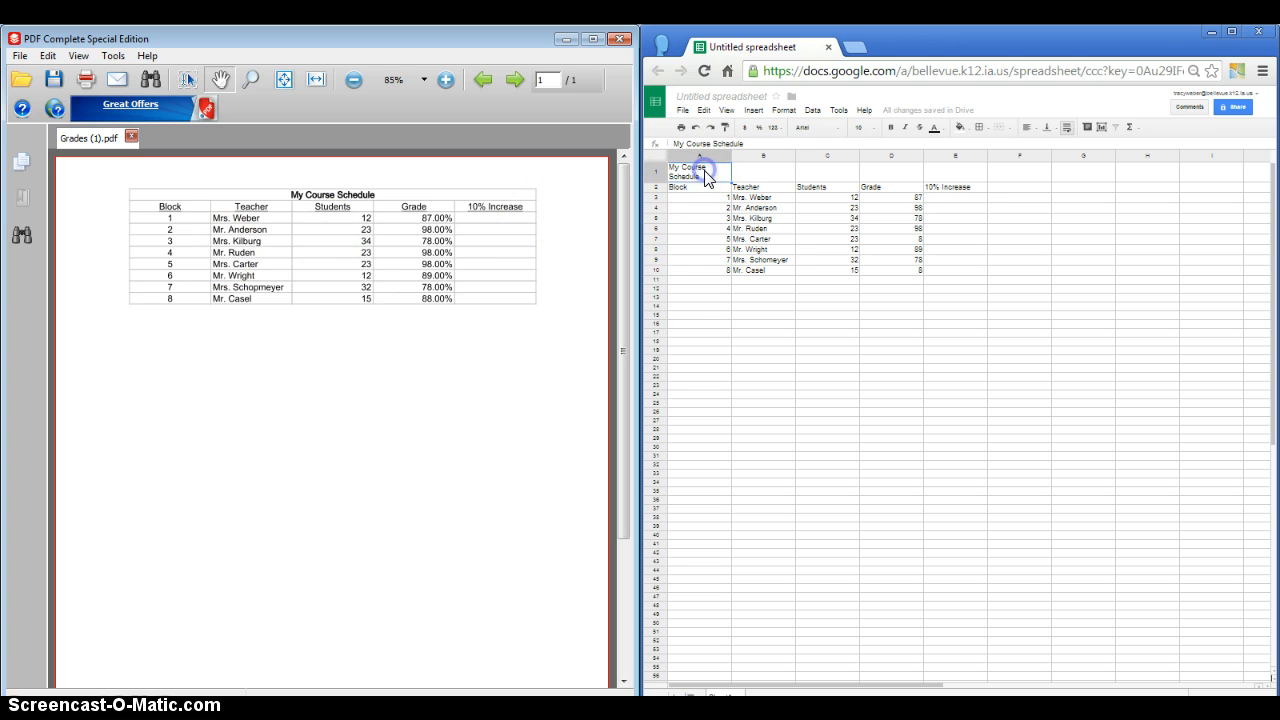
{"action": "left_click_drag", "start_coordinate": [731, 178], "coordinate": [778, 174]}
{"action": "left_click_drag", "start_coordinate": [701, 172], "coordinate": [953, 178]}
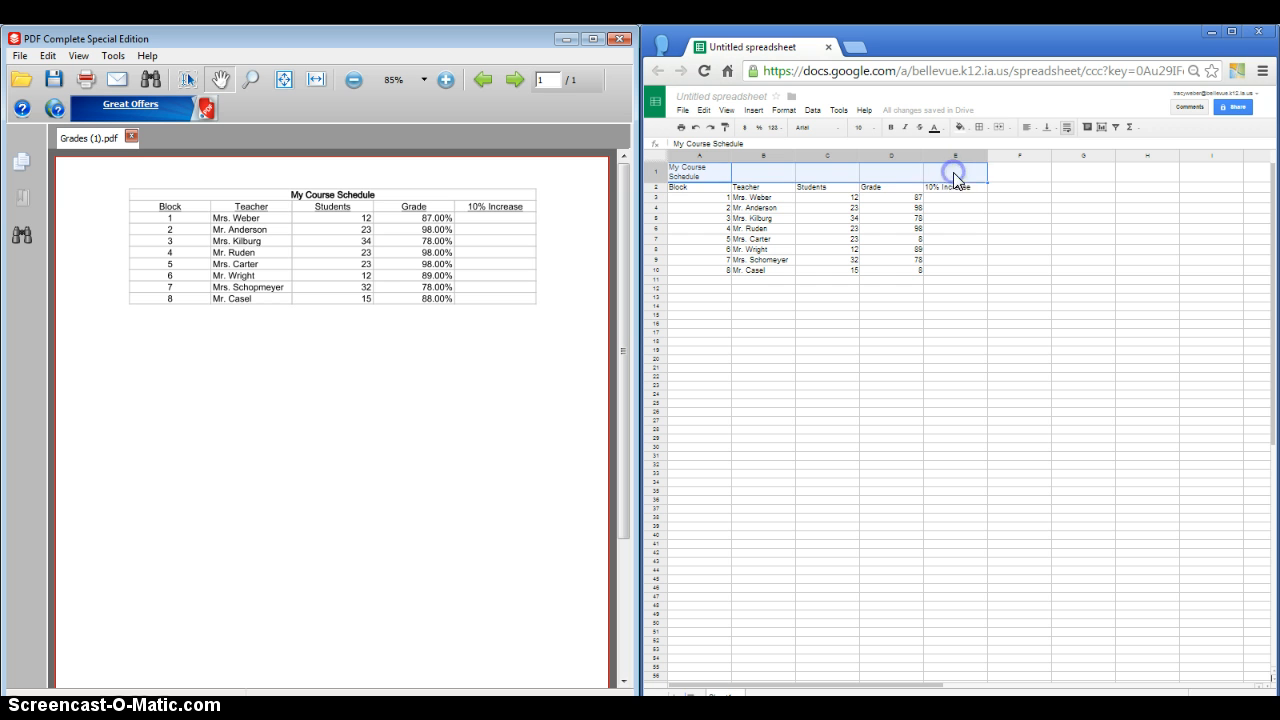
{"action": "left_click", "coordinate": [690, 176]}
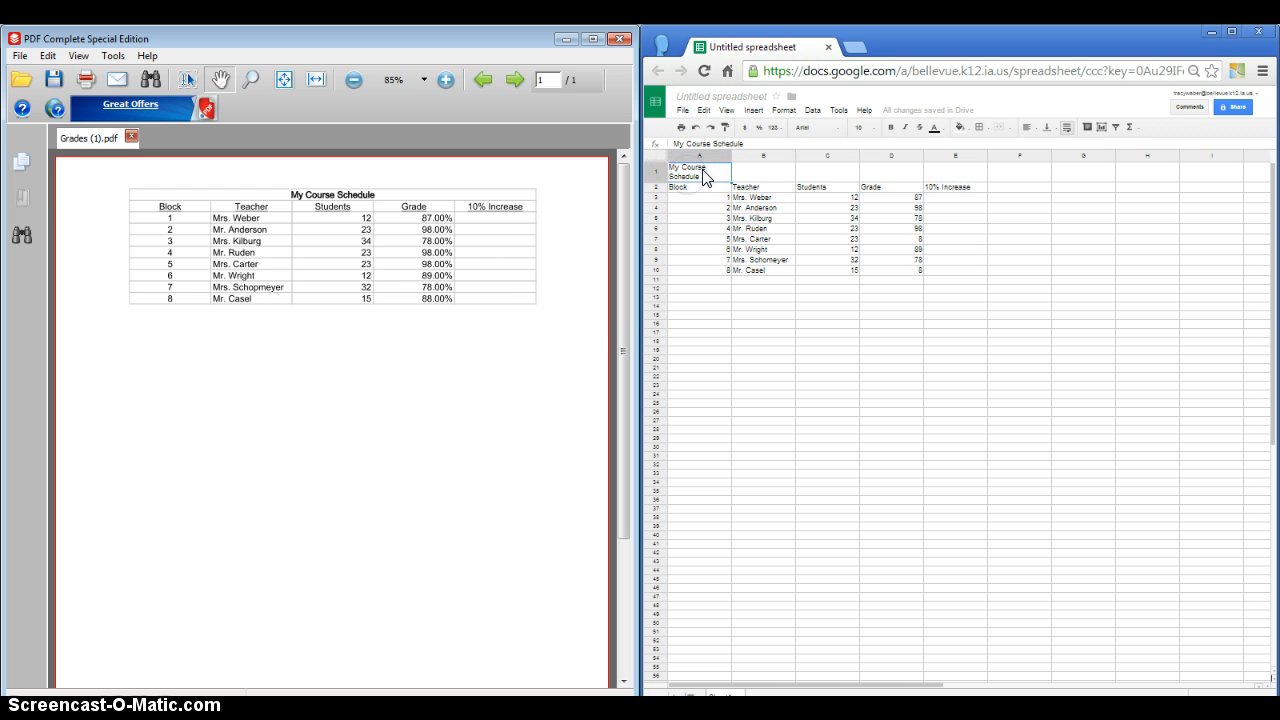
{"action": "left_click", "coordinate": [697, 179]}
{"action": "left_click_drag", "start_coordinate": [697, 178], "coordinate": [943, 171]}
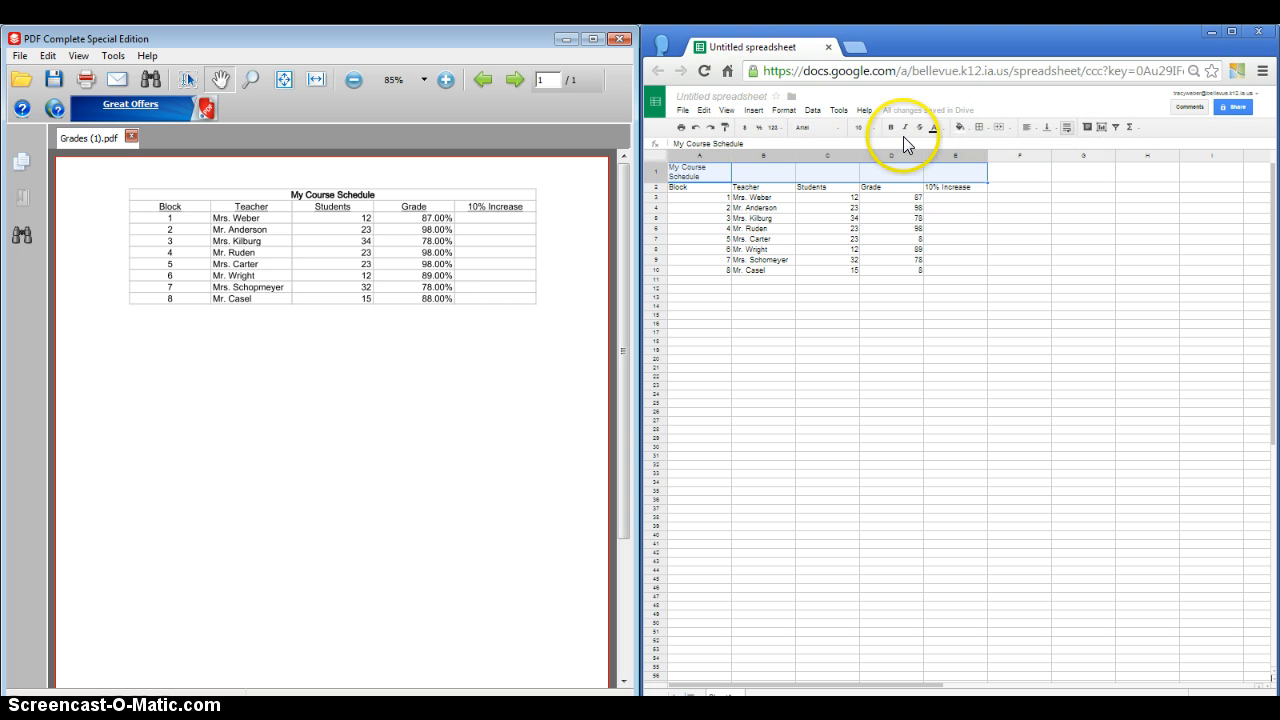
{"action": "left_click", "coordinate": [999, 127]}
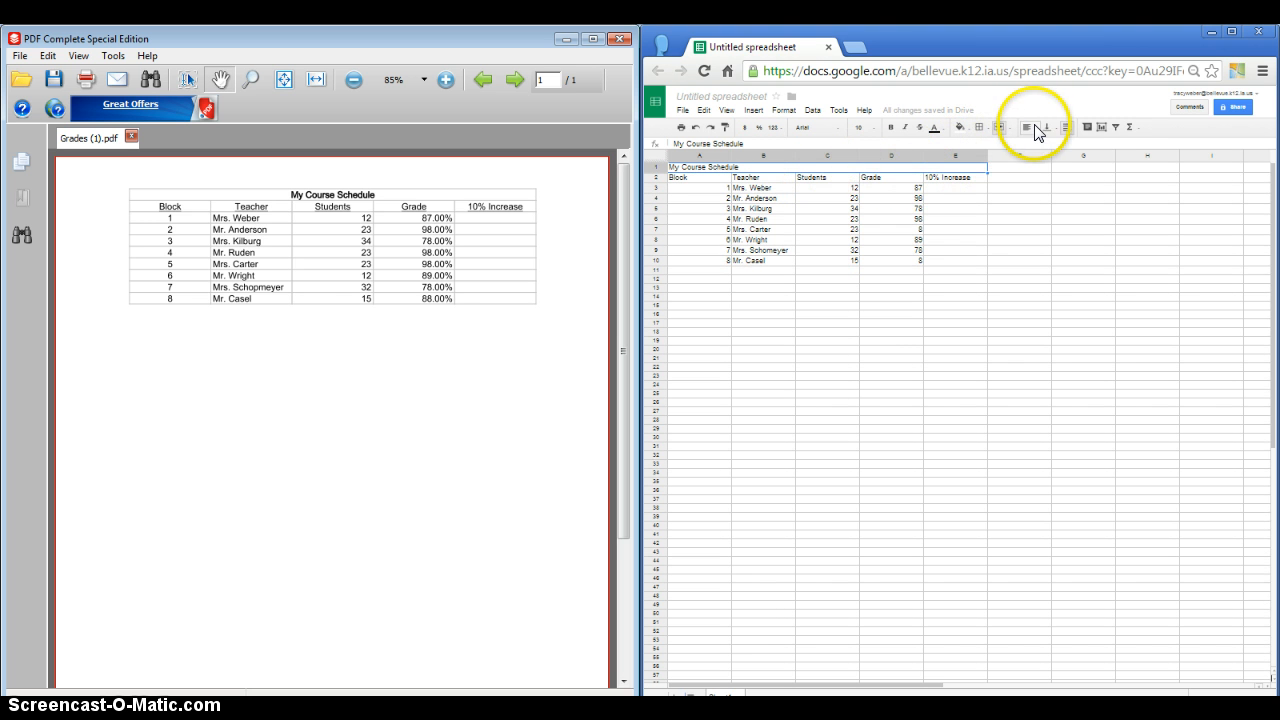
- Center the merged My Course Schedule title horizontally and make it bold
{"action": "left_click", "coordinate": [1040, 132]}
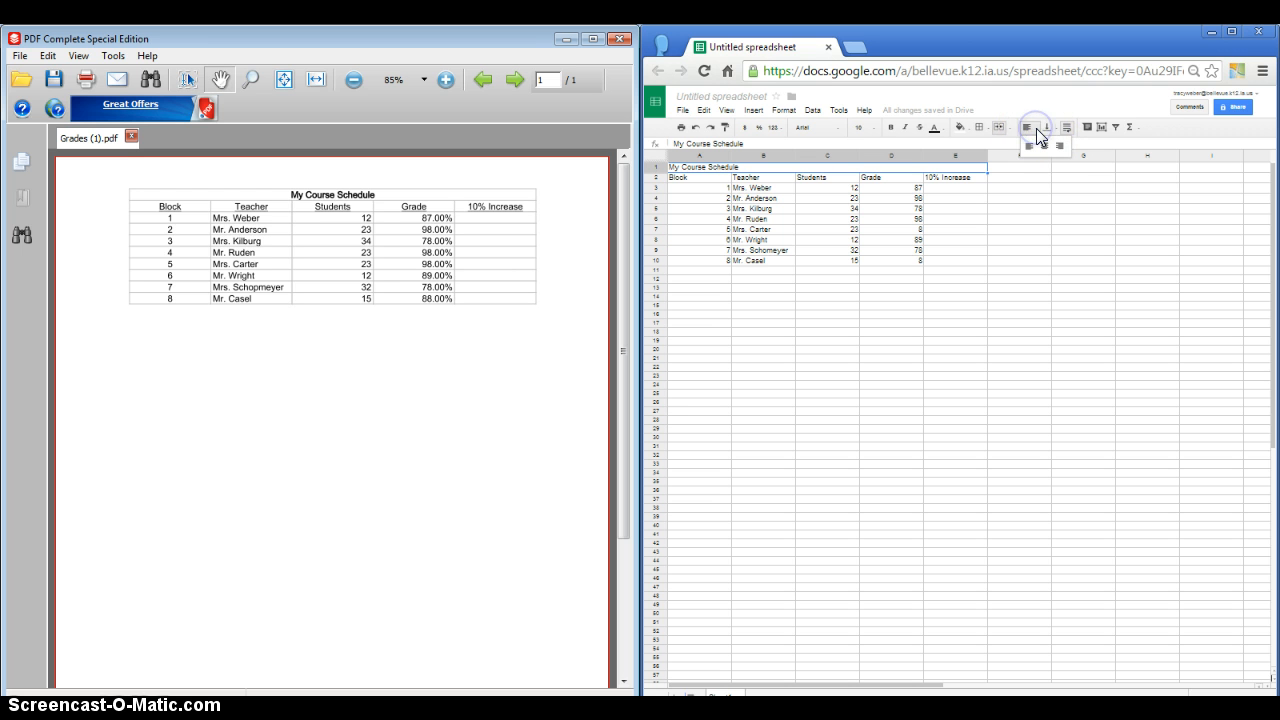
{"action": "left_click", "coordinate": [1044, 147]}
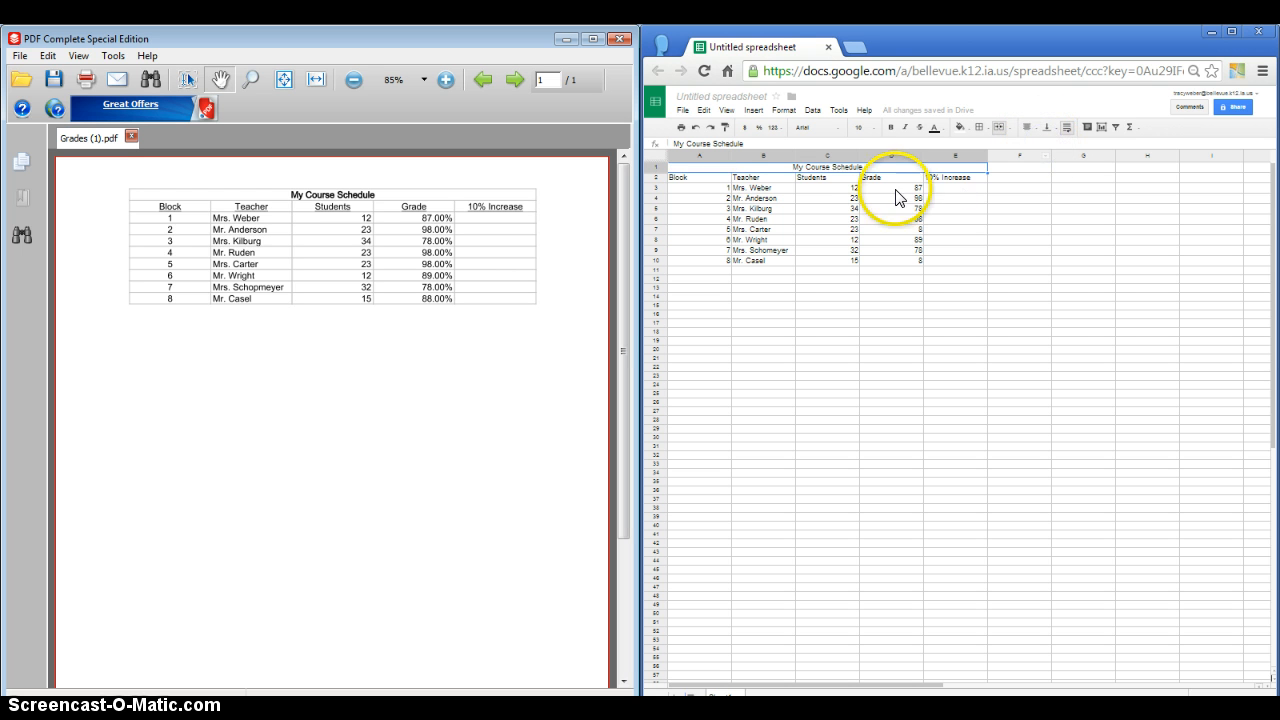
{"action": "left_click", "coordinate": [890, 128]}
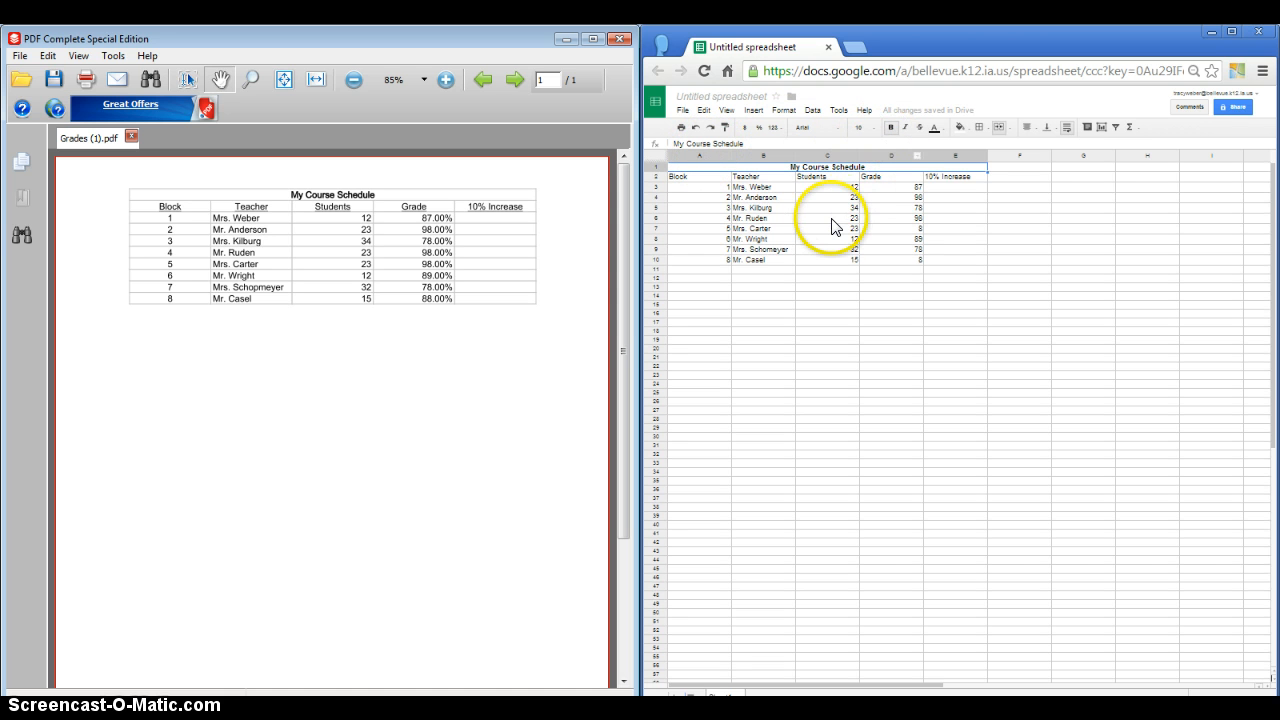
- Center and underline the column headings in A2:E2
{"action": "left_click", "coordinate": [688, 178]}
{"action": "left_click_drag", "start_coordinate": [691, 175], "coordinate": [948, 174]}
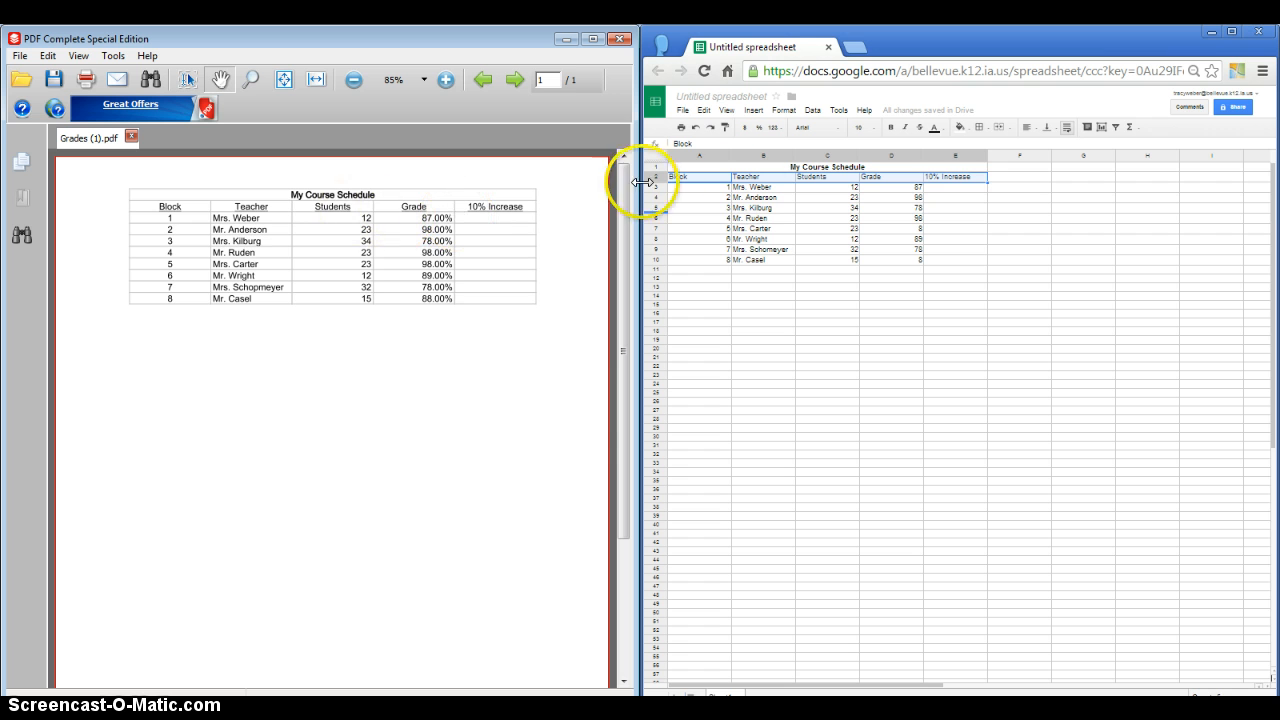
{"action": "left_click", "coordinate": [1034, 128]}
{"action": "left_click", "coordinate": [1044, 150]}
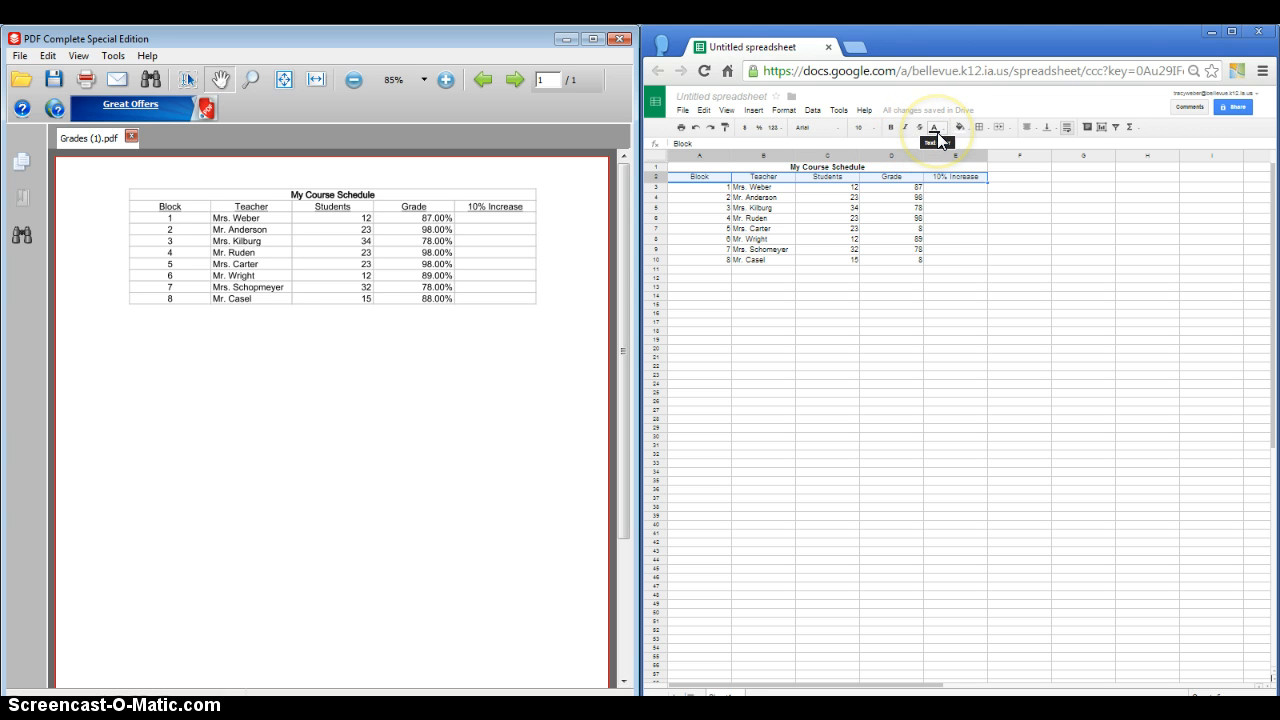
{"action": "left_click", "coordinate": [782, 112]}
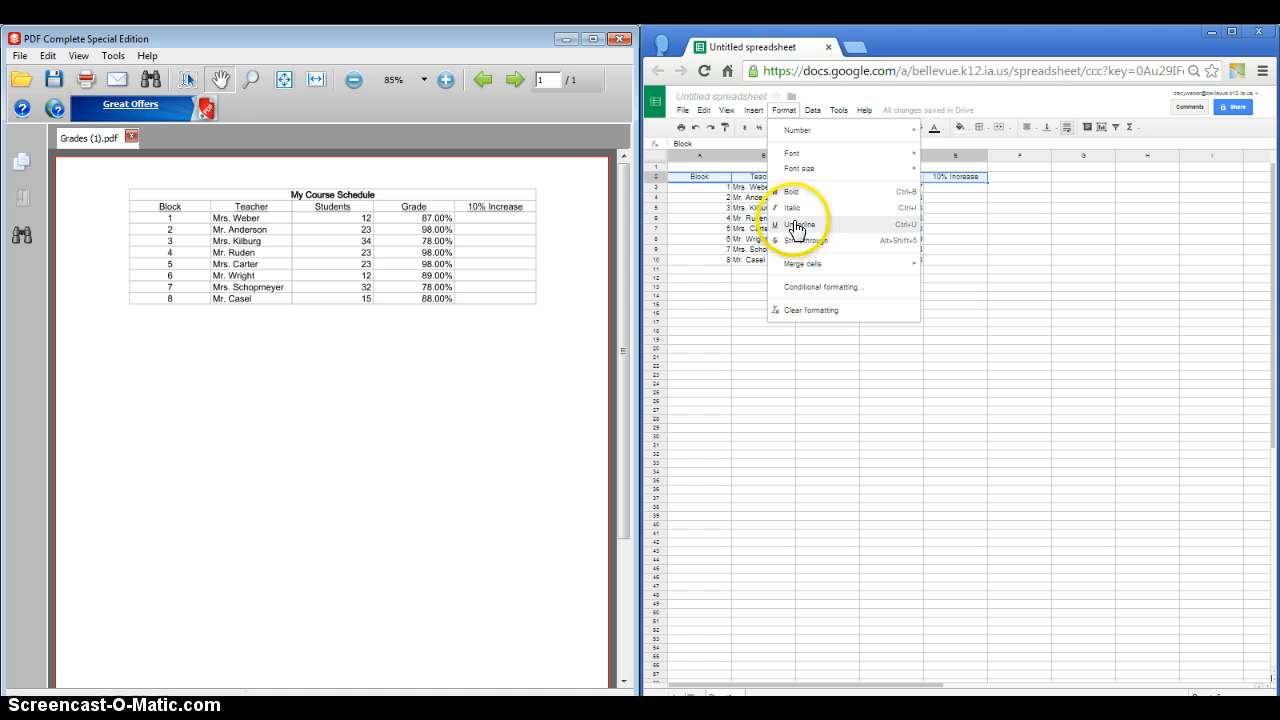
{"action": "left_click", "coordinate": [797, 224]}
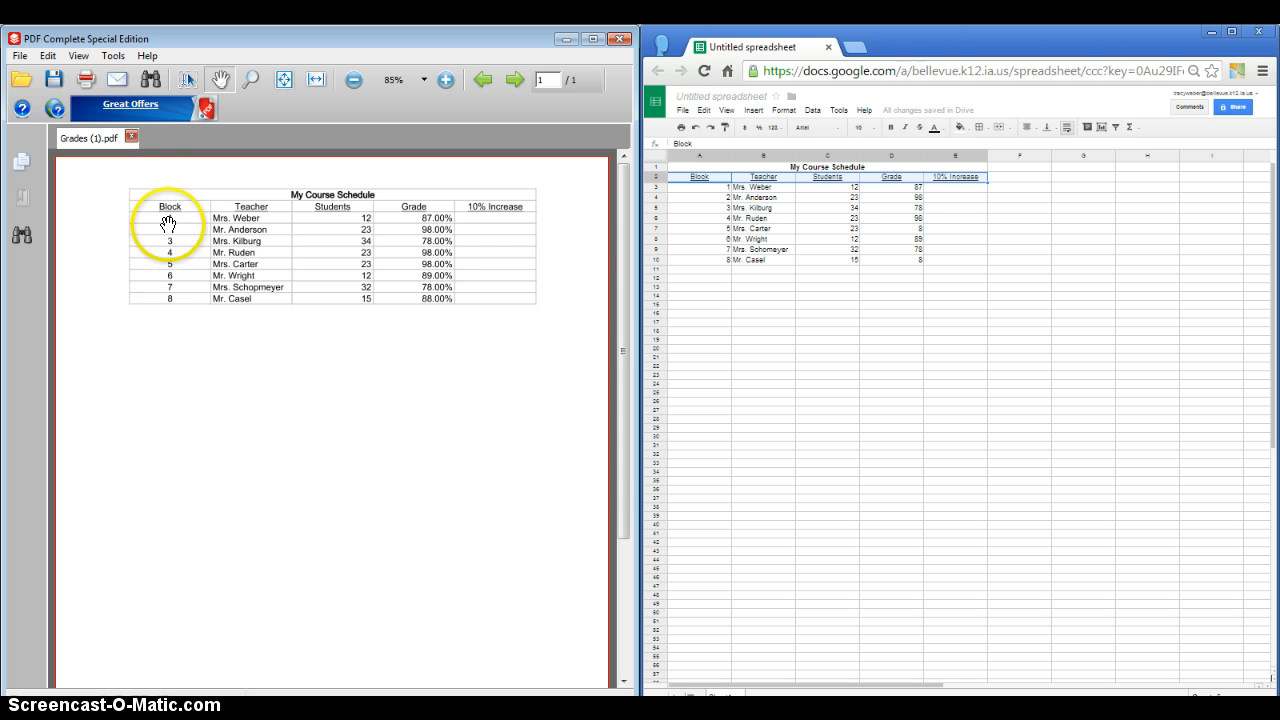
- Center the block numbers in A3:A10 horizontally
{"action": "left_click", "coordinate": [718, 228]}
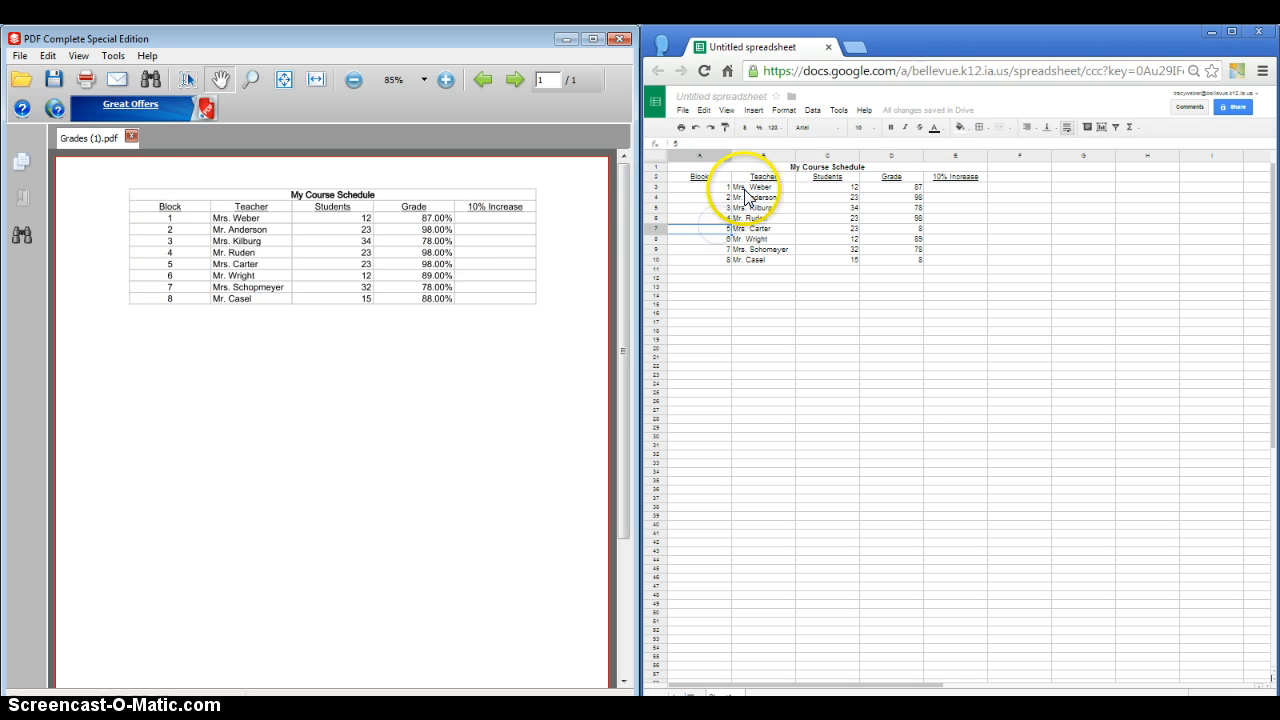
{"action": "left_click_drag", "start_coordinate": [720, 187], "coordinate": [718, 260]}
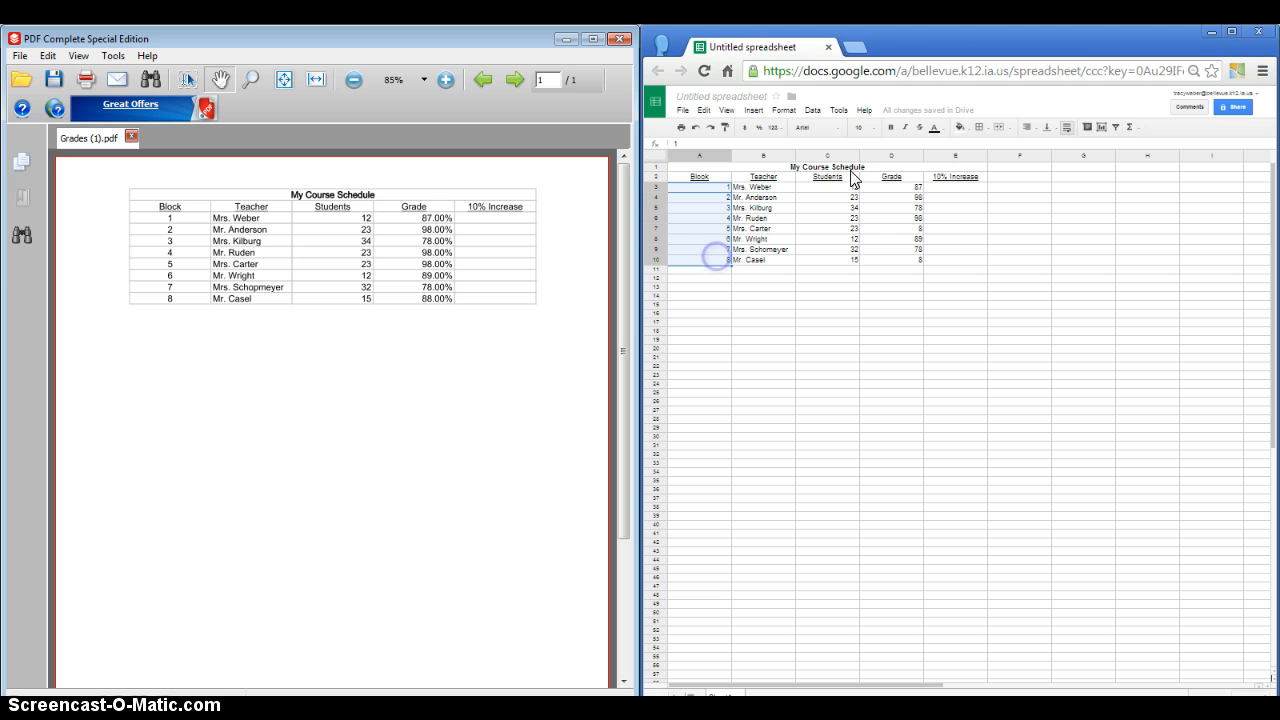
{"action": "left_click", "coordinate": [1031, 128]}
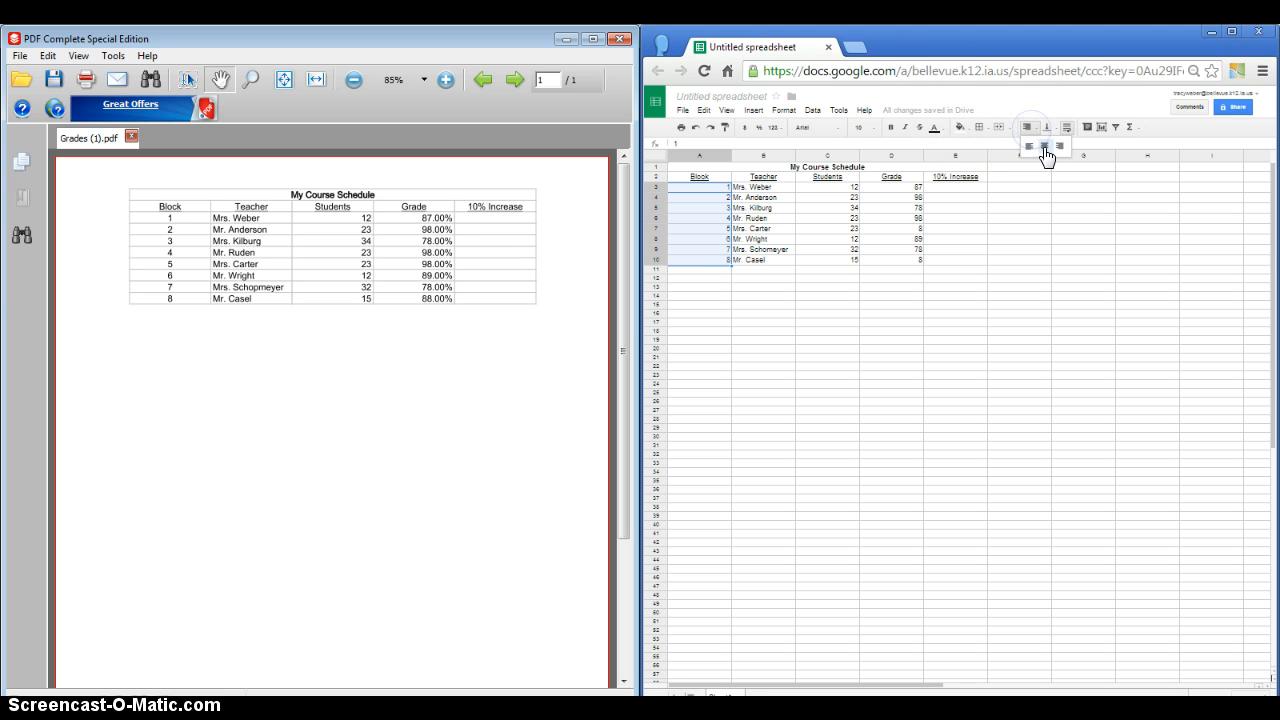
{"action": "left_click", "coordinate": [1046, 150]}
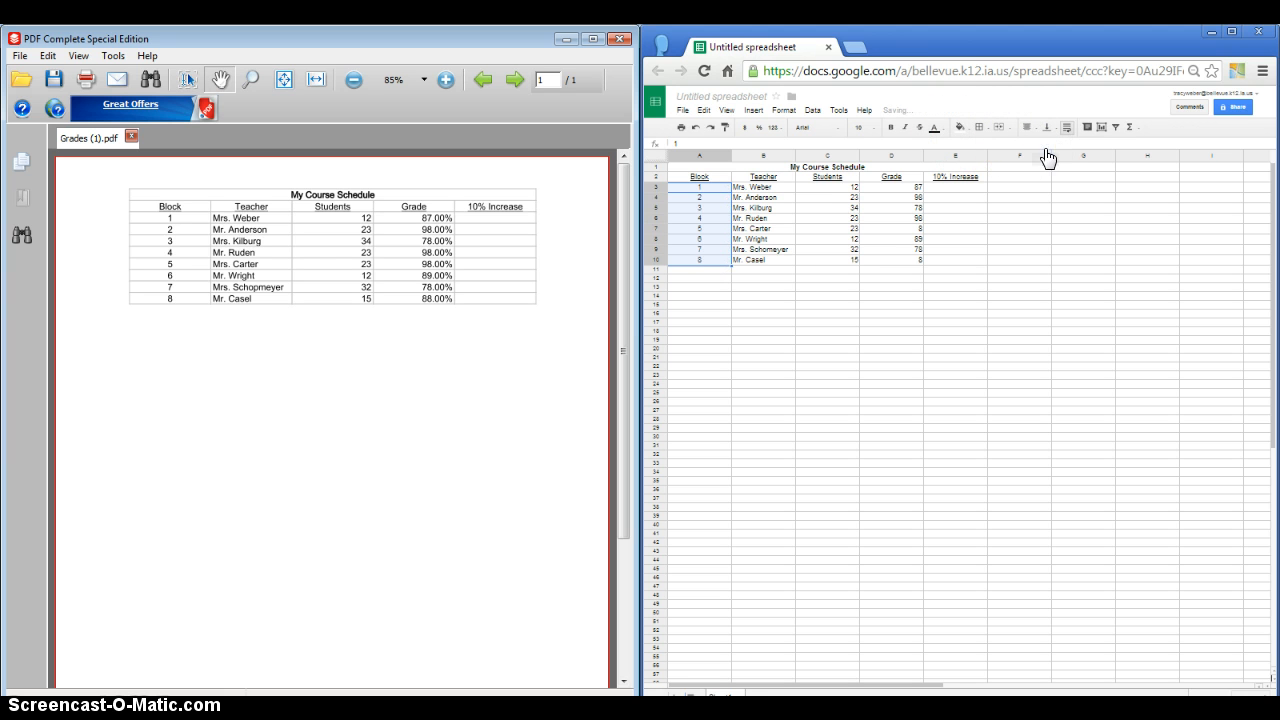
{"action": "left_click", "coordinate": [751, 230]}
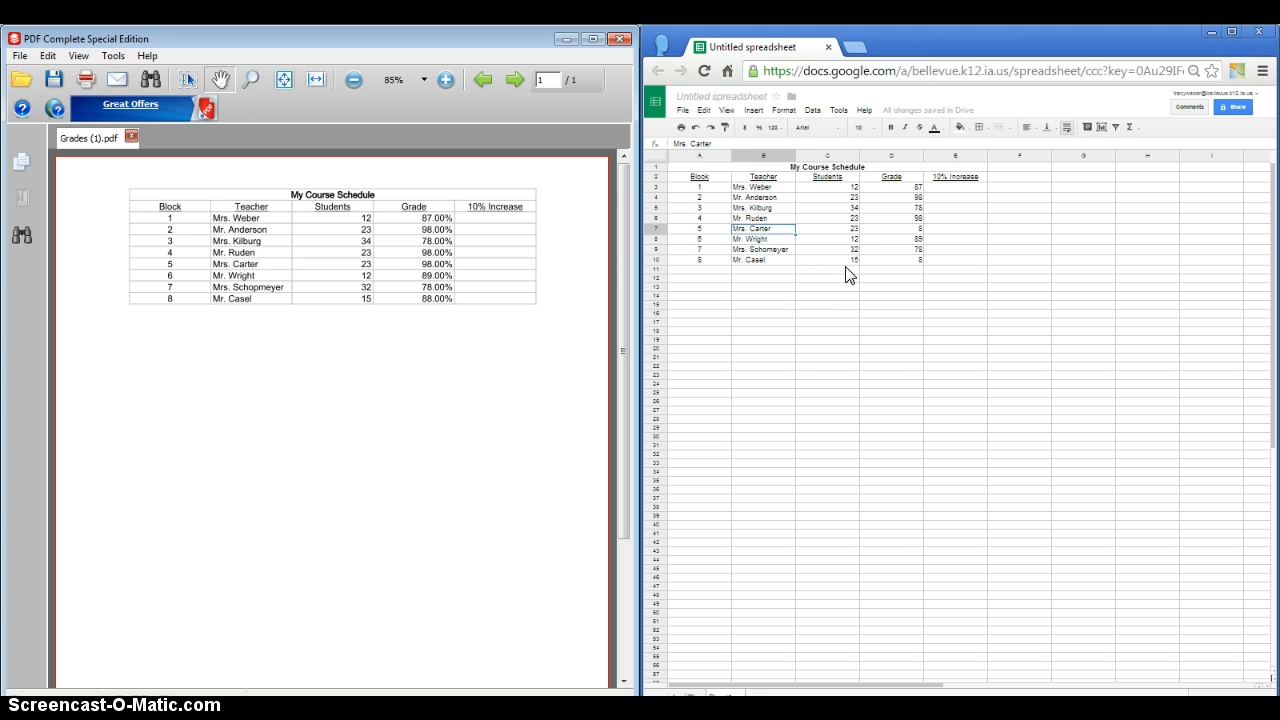
- Correct the grade in D10 to 88 and apply percent formatting to the grades in D3:D10
{"action": "left_click", "coordinate": [899, 187]}
{"action": "left_click_drag", "start_coordinate": [899, 190], "coordinate": [899, 265]}
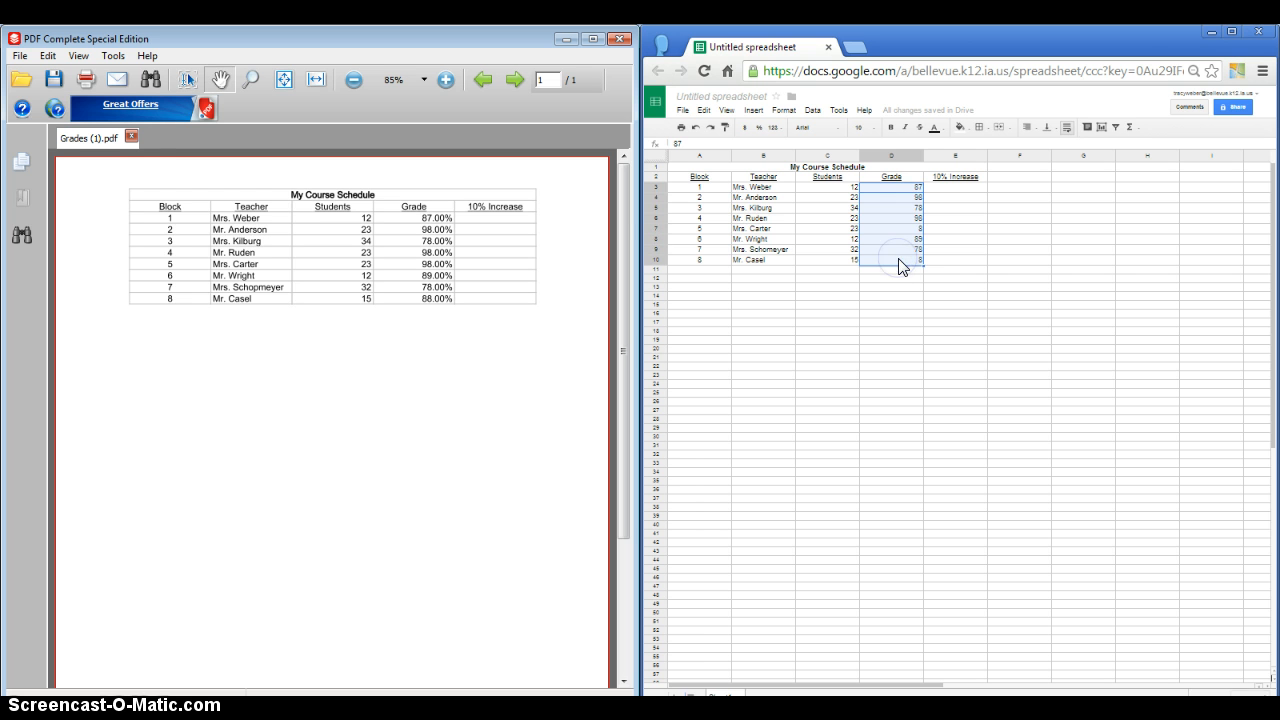
{"action": "left_click", "coordinate": [904, 261]}
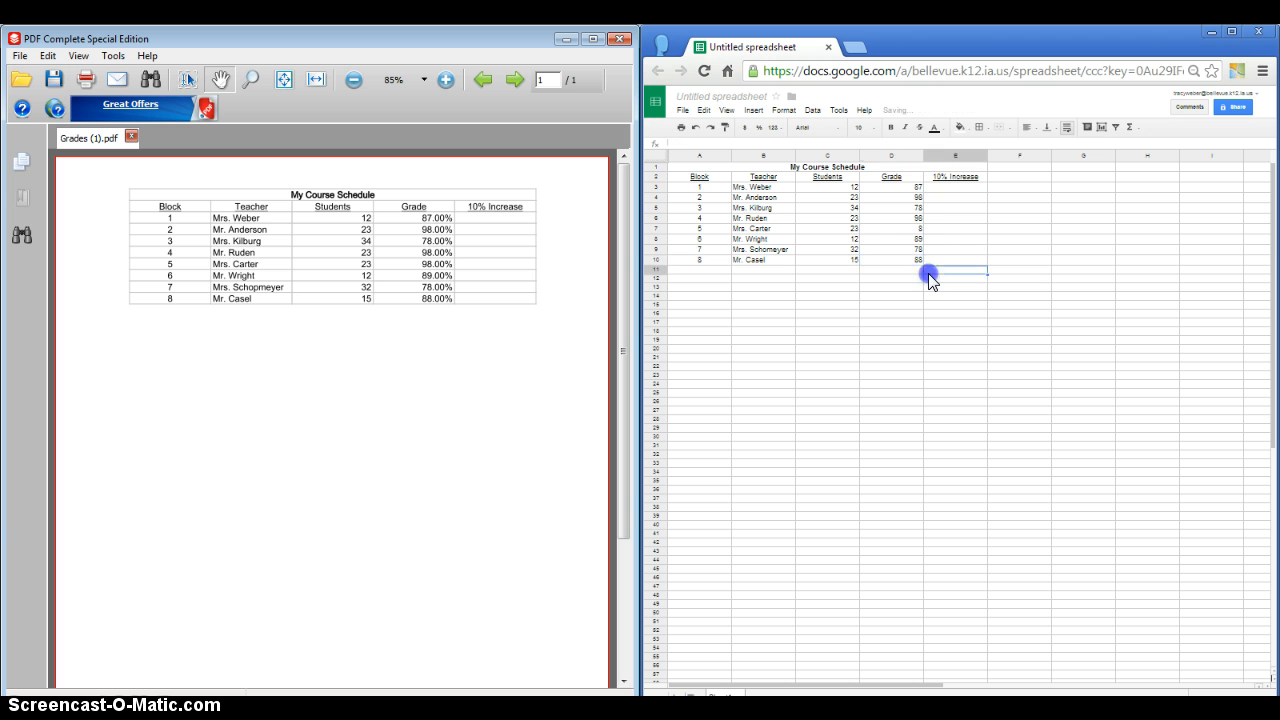
{"action": "left_click_drag", "start_coordinate": [903, 186], "coordinate": [909, 264]}
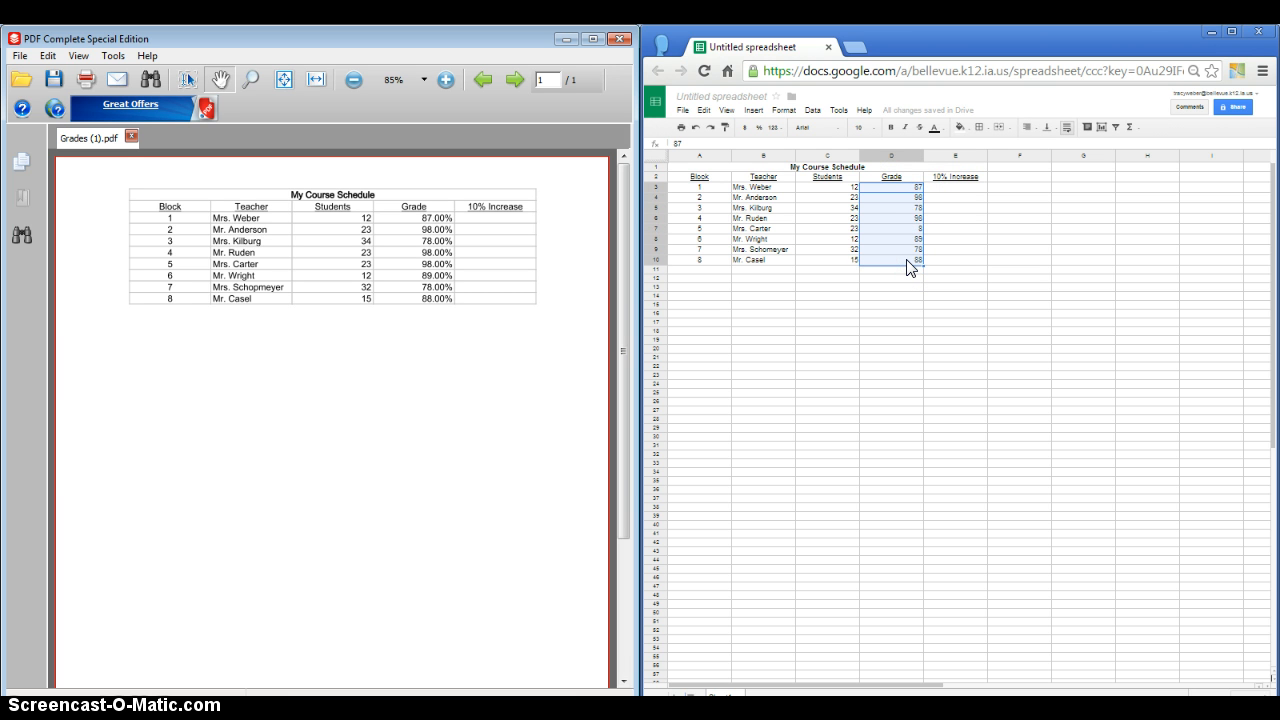
{"action": "left_click", "coordinate": [759, 133]}
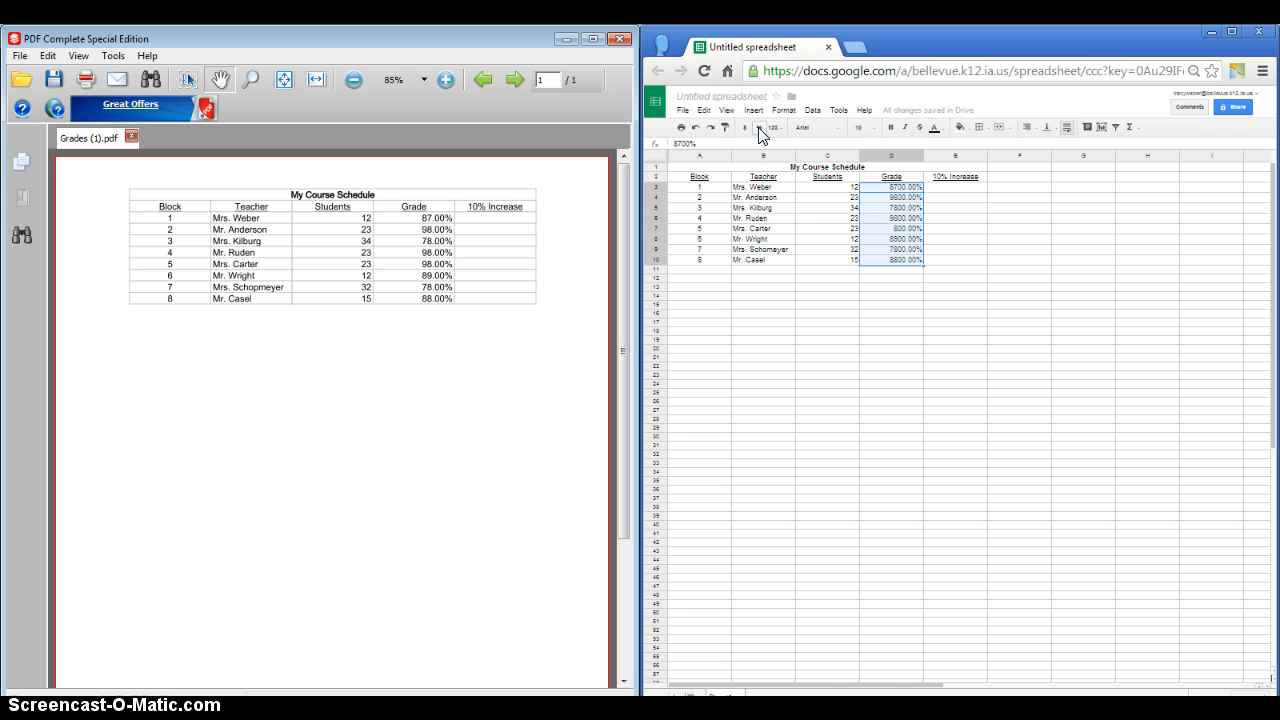
- Re-enter the grades in D3:D10 as 87%, 98%, 78%, 98%, 98%, 89%, 78% and 88%
{"action": "left_click", "coordinate": [900, 187]}
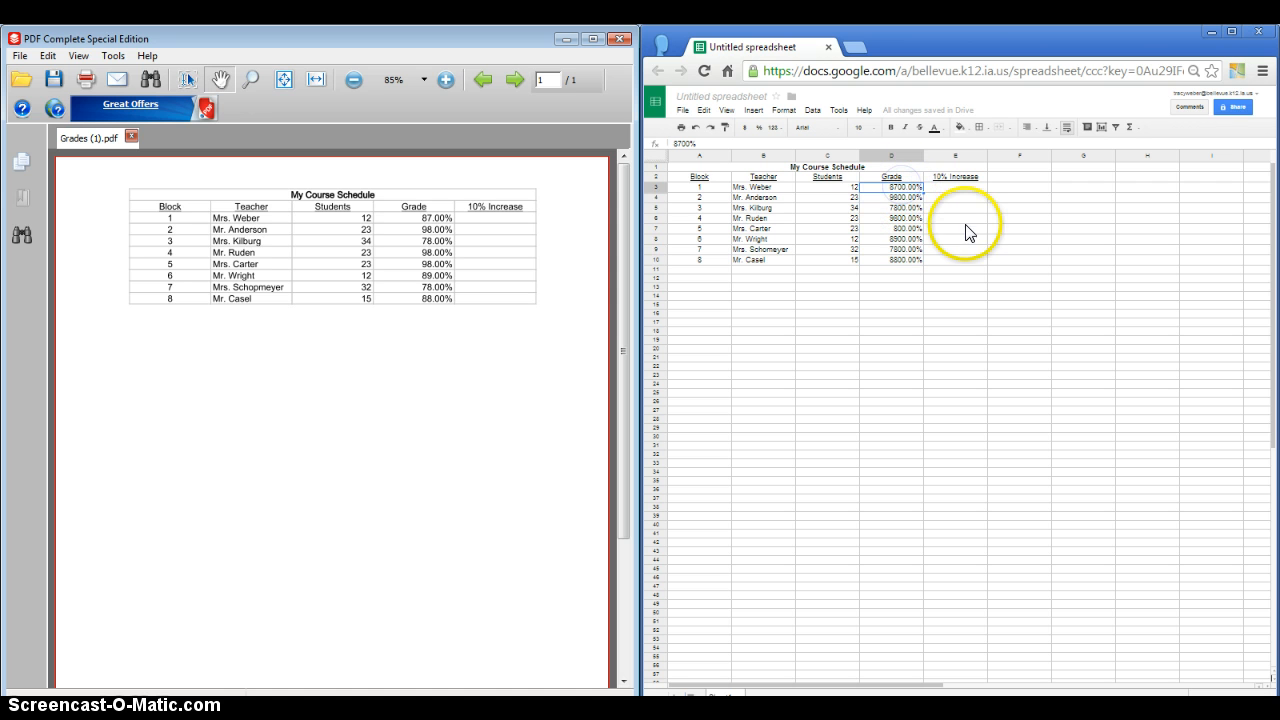
{"action": "type", "text": "87%"}
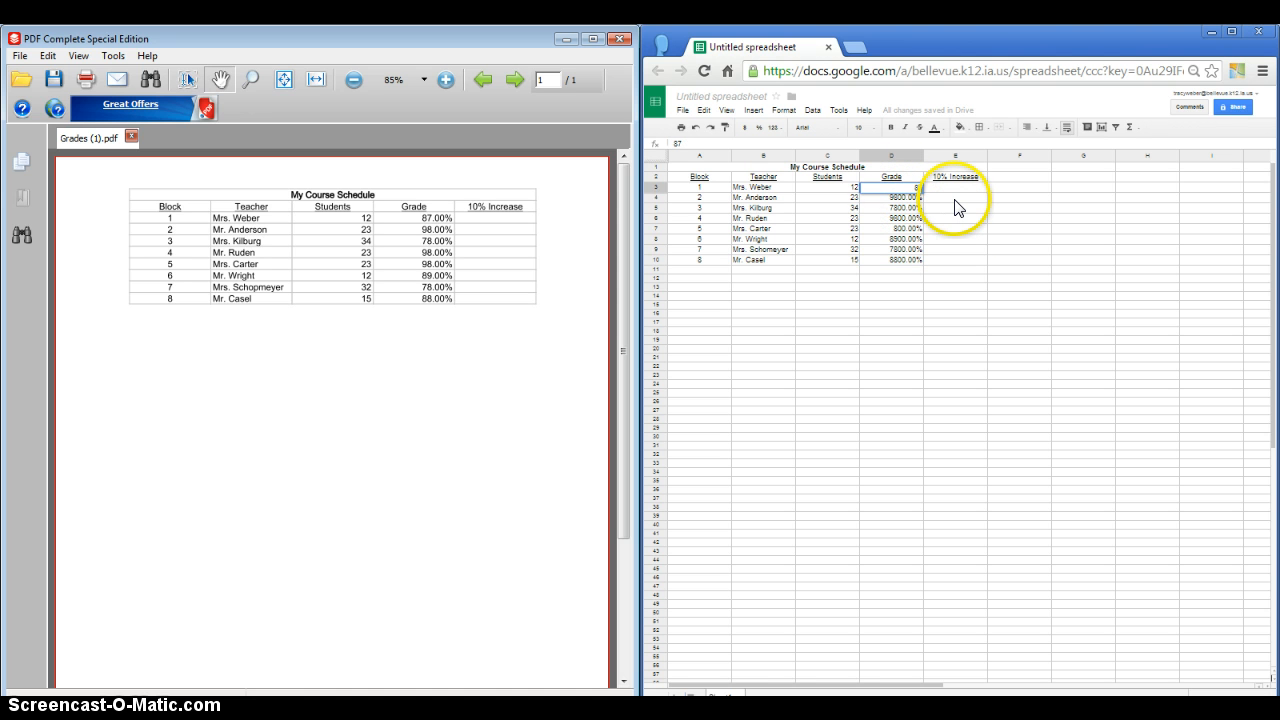
{"action": "key", "text": "Return"}
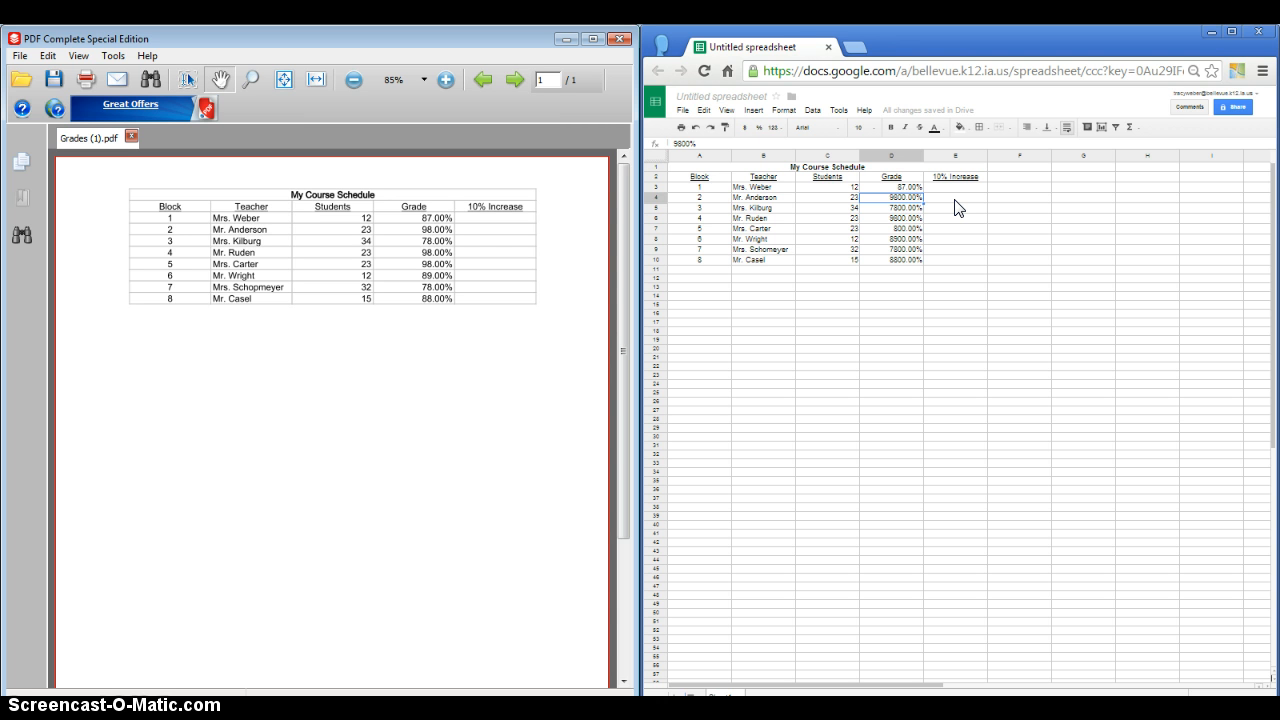
{"action": "type", "text": "98%"}
{"action": "key", "text": "Return"}
{"action": "type", "text": "78%"}
{"action": "key", "text": "Return"}
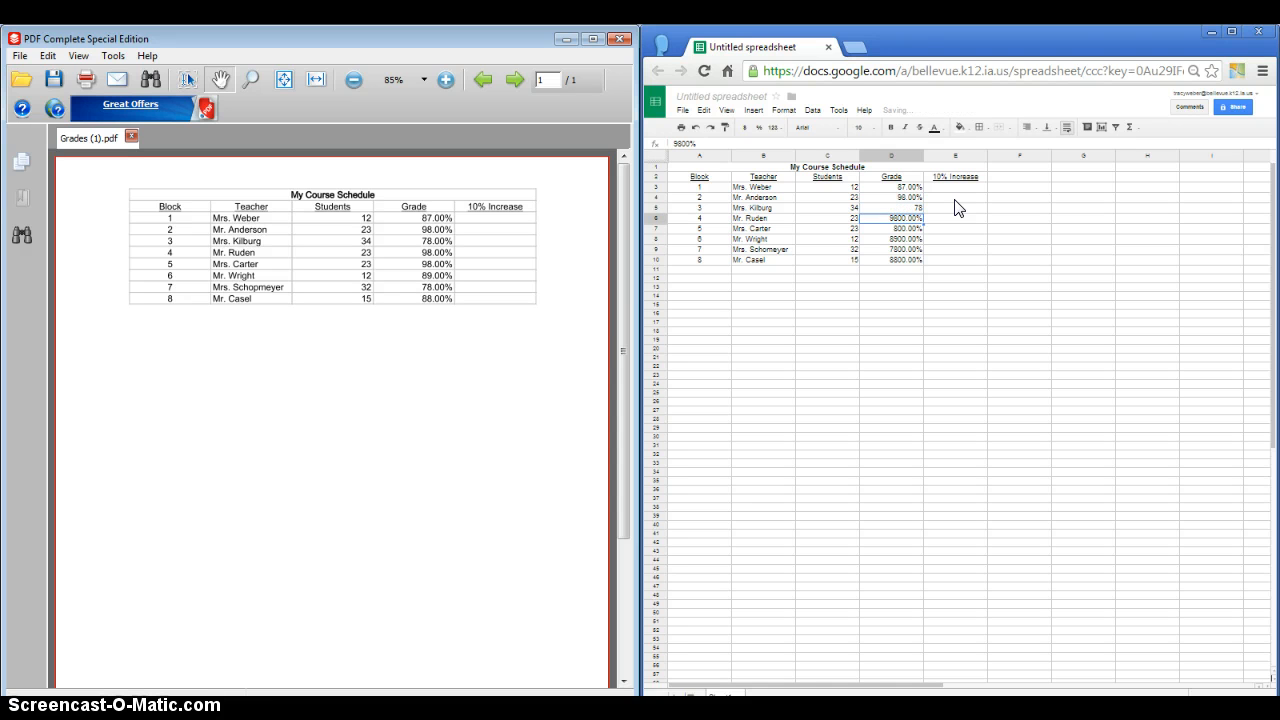
{"action": "type", "text": "98%"}
{"action": "key", "text": "Return"}
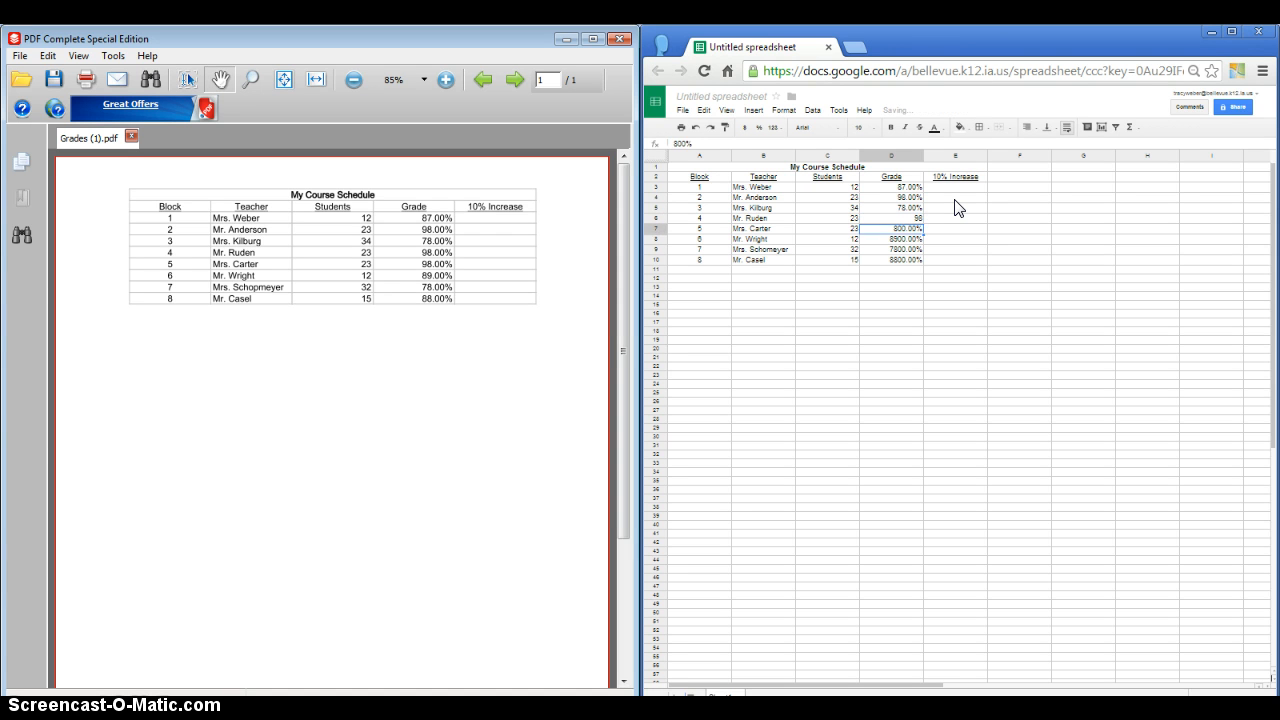
{"action": "type", "text": "98.00%"}
{"action": "key", "text": "Return"}
{"action": "type", "text": "89%"}
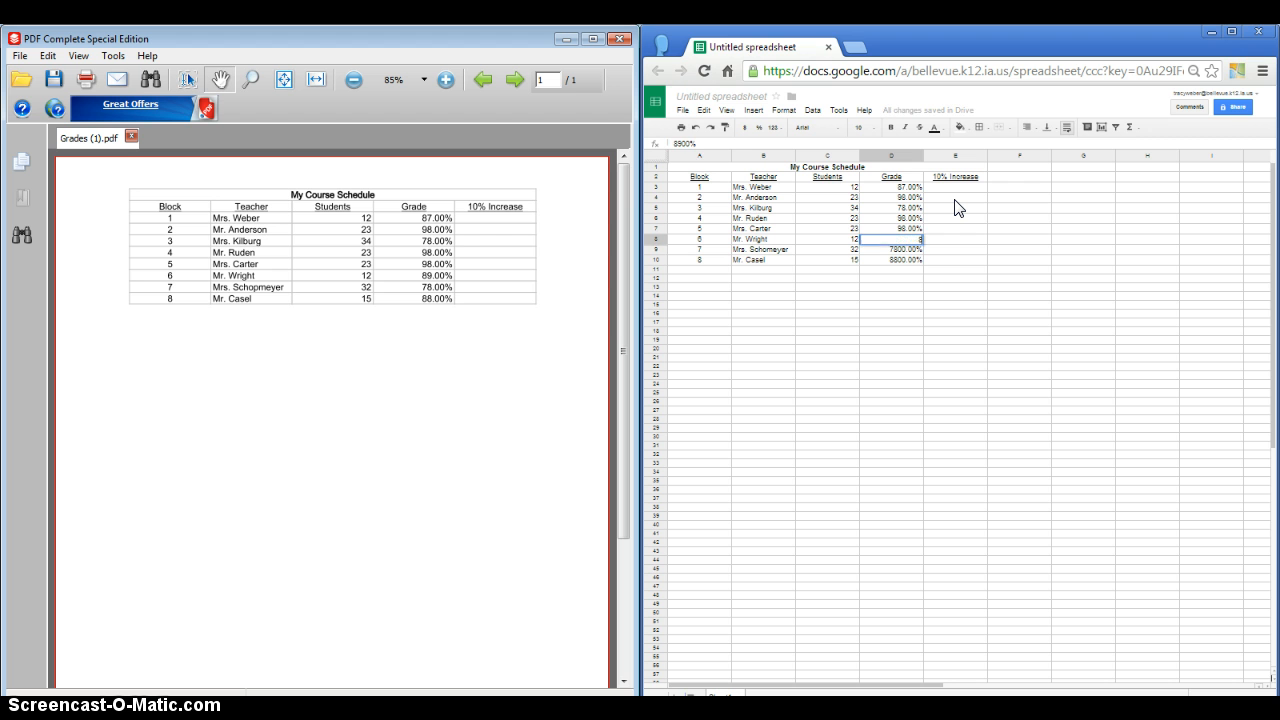
{"action": "key", "text": "Return"}
{"action": "type", "text": "78%"}
{"action": "key", "text": "Return"}
{"action": "type", "text": "8"}
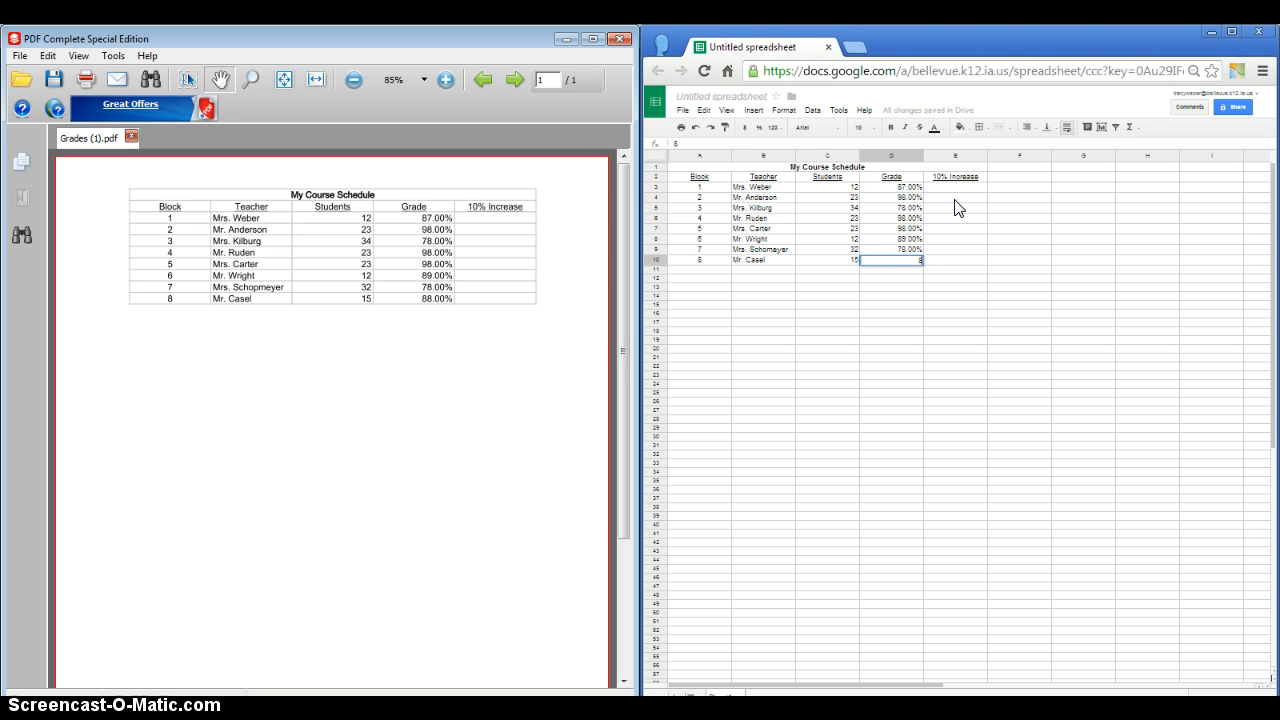
{"action": "type", "text": "8.00%"}
{"action": "key", "text": "Return"}
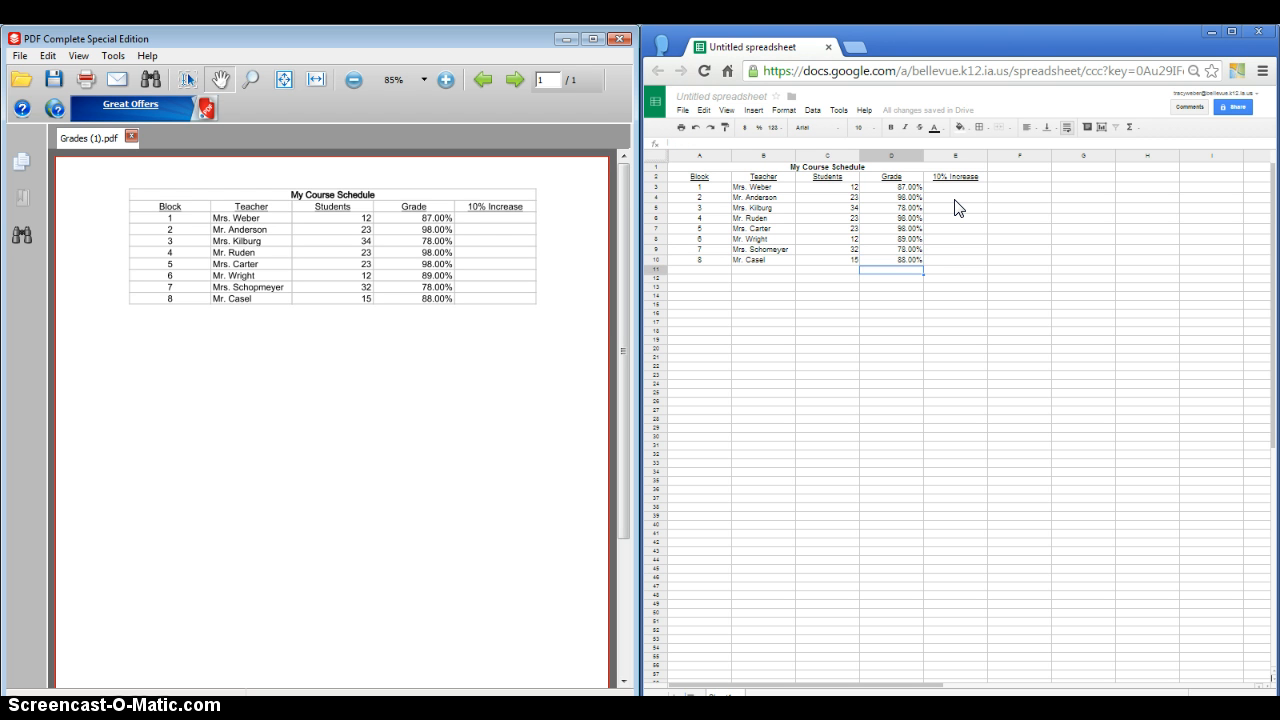
- Enter the formula =D3*.1 in E3 under 10% Increase
{"action": "left_click", "coordinate": [955, 190]}
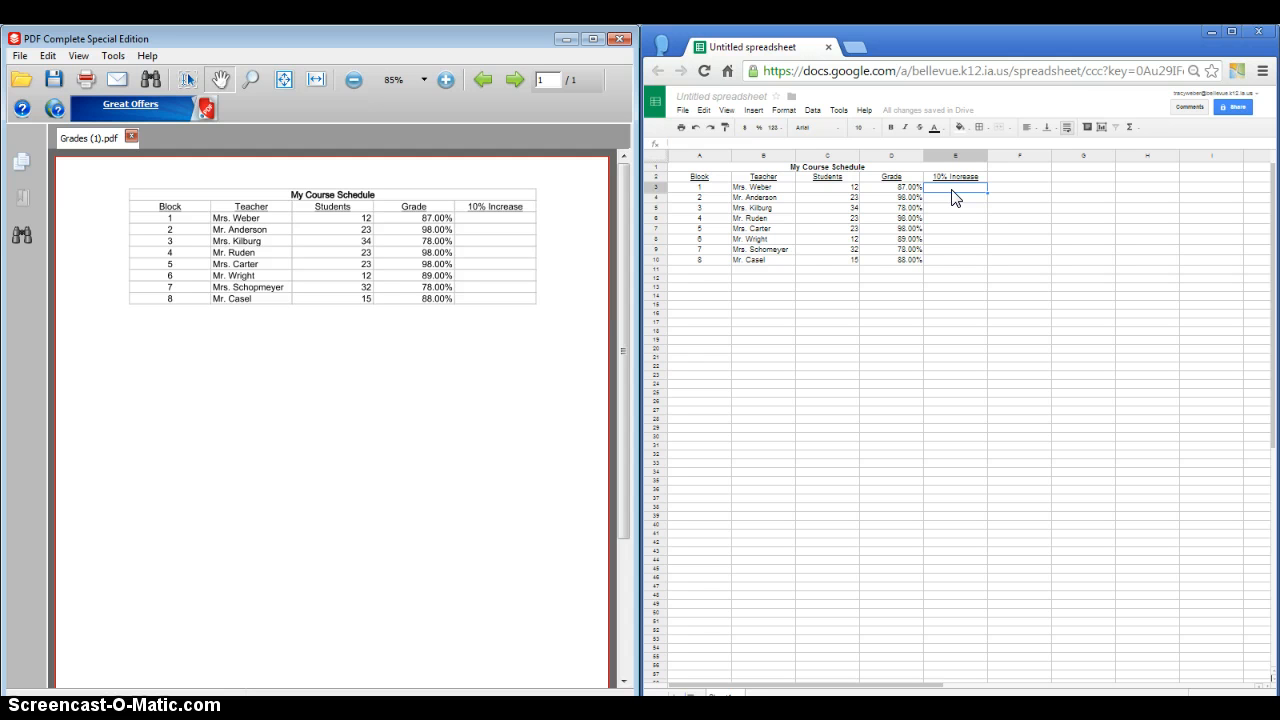
{"action": "left_click", "coordinate": [953, 191]}
{"action": "type", "text": "="}
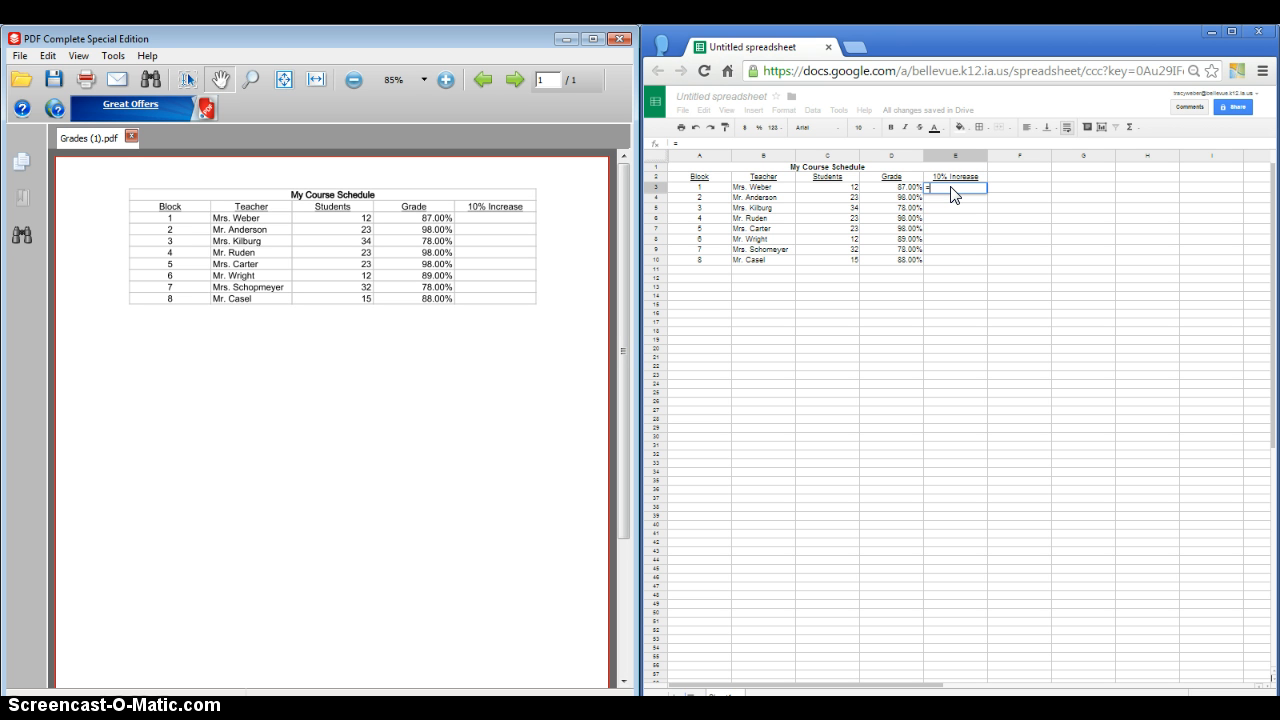
{"action": "left_click", "coordinate": [905, 187]}
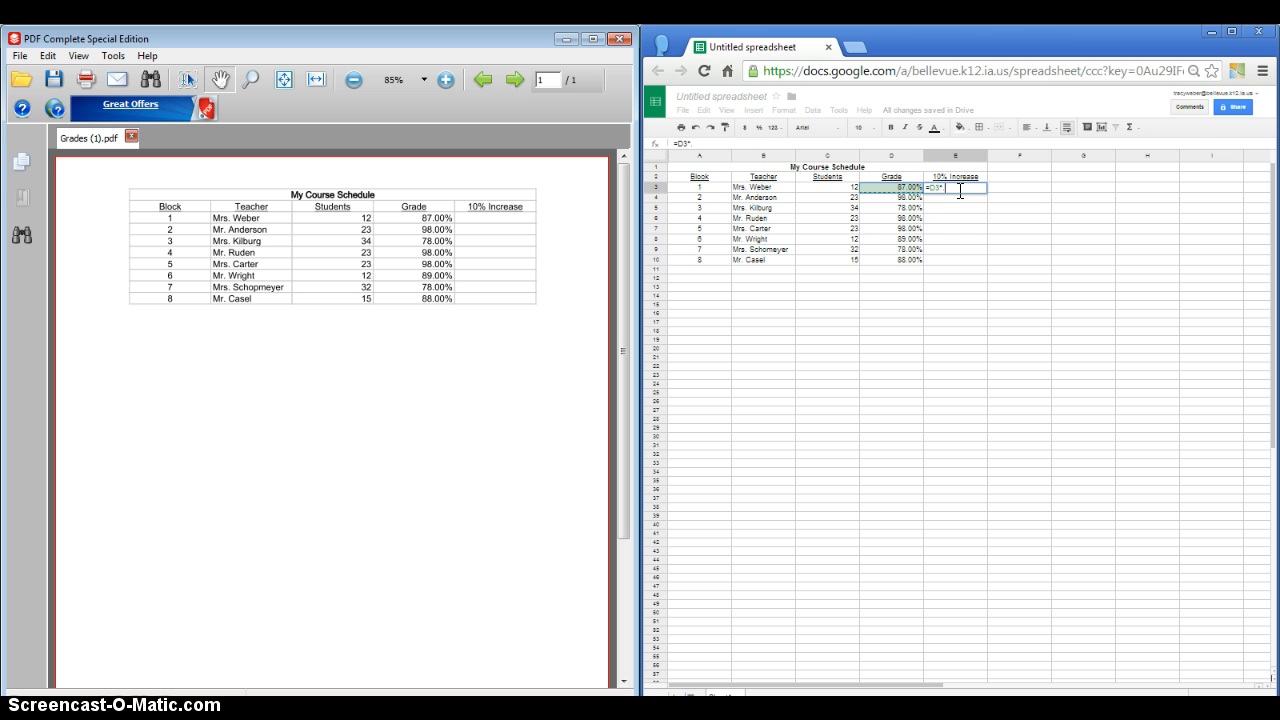
{"action": "key", "text": "Return"}
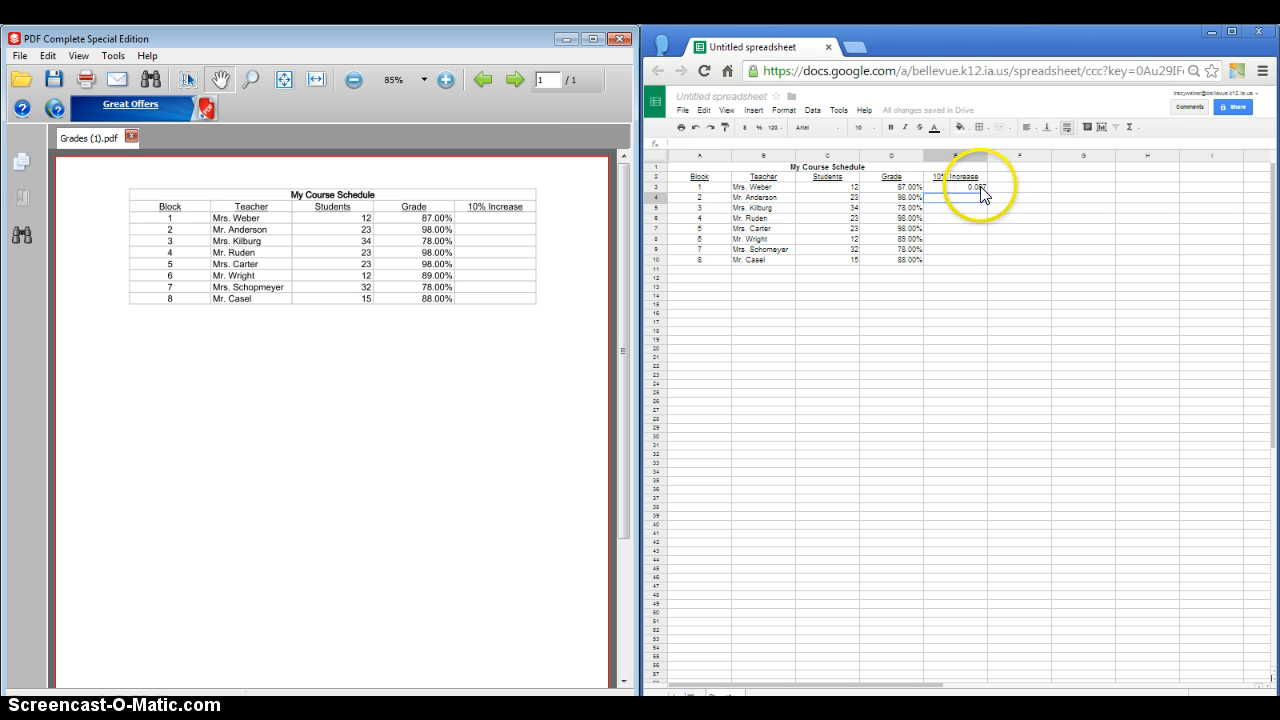
- Change the E3 formula to =(D3*.1)+D3 and fill it down through E10
{"action": "left_click", "coordinate": [973, 188]}
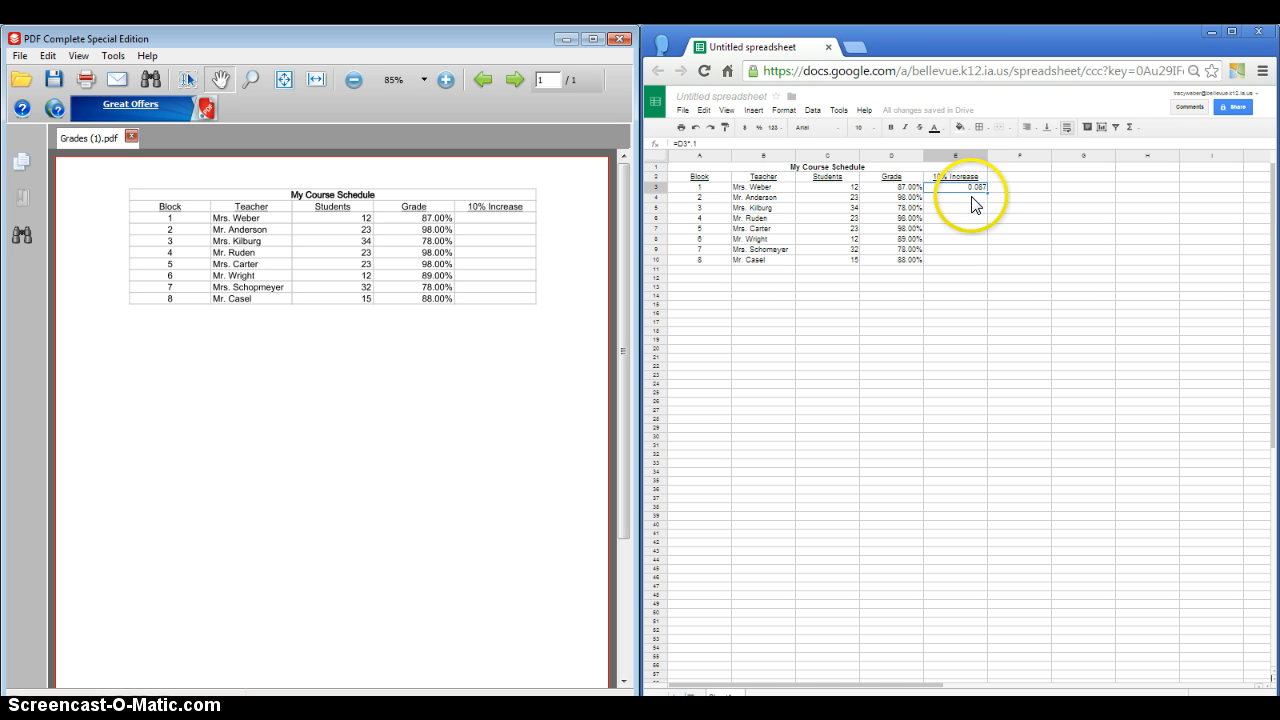
{"action": "left_click", "coordinate": [972, 192]}
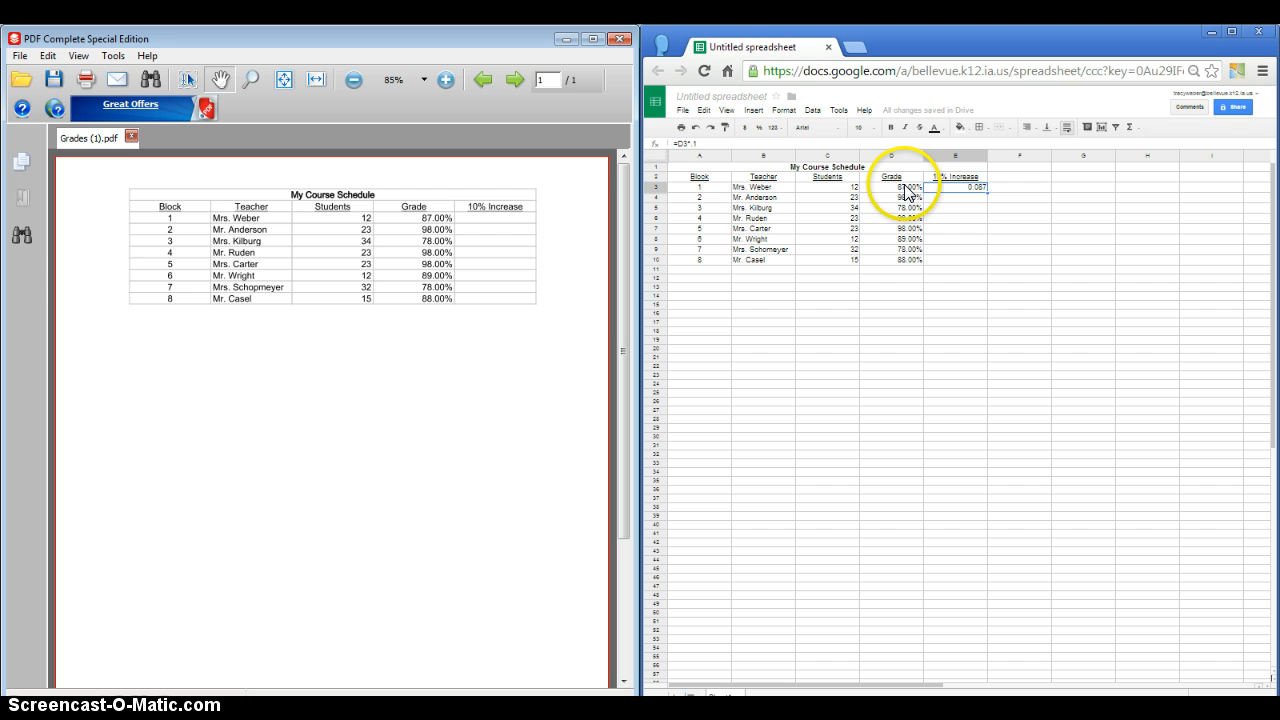
{"action": "left_click", "coordinate": [678, 143]}
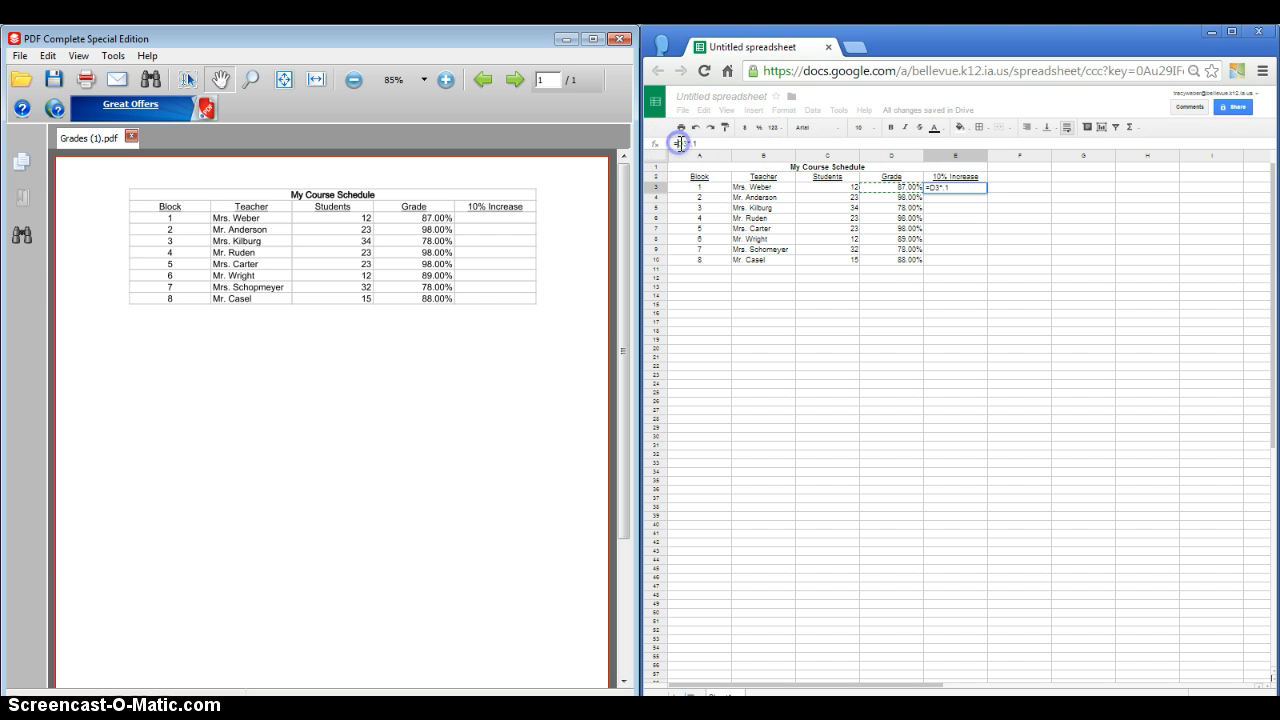
{"action": "left_click", "coordinate": [785, 186]}
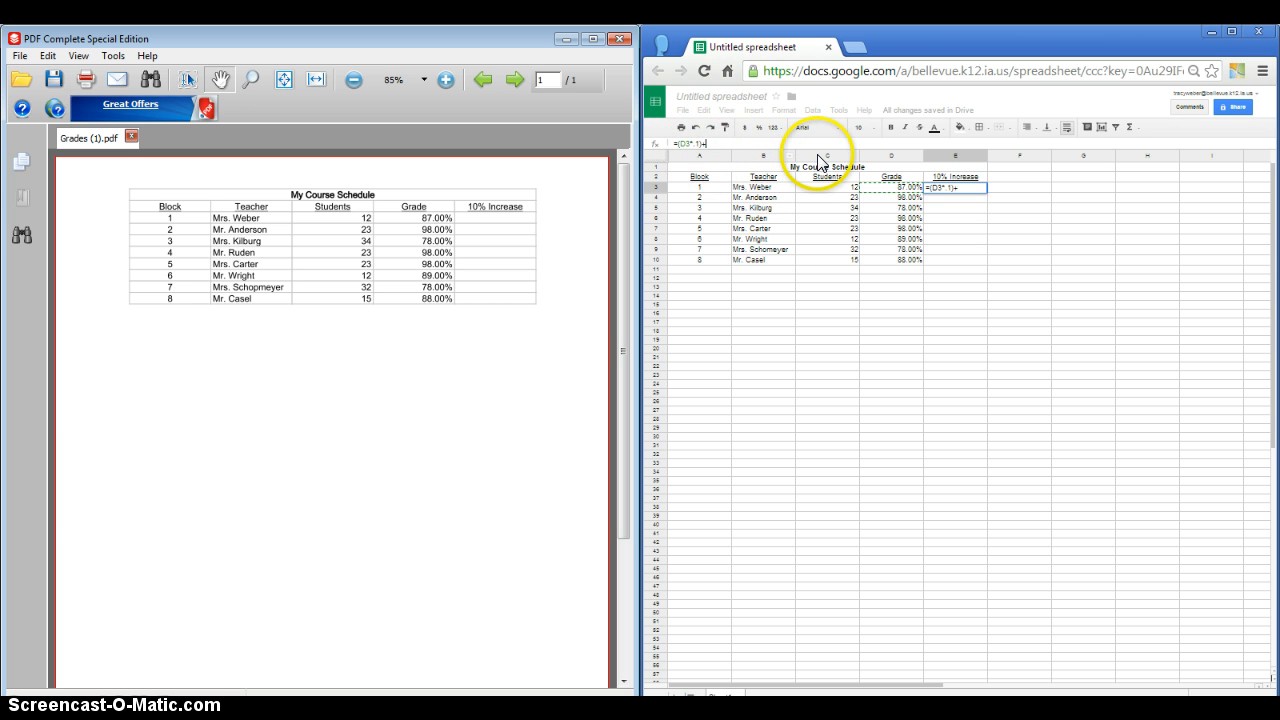
{"action": "left_click", "coordinate": [884, 192]}
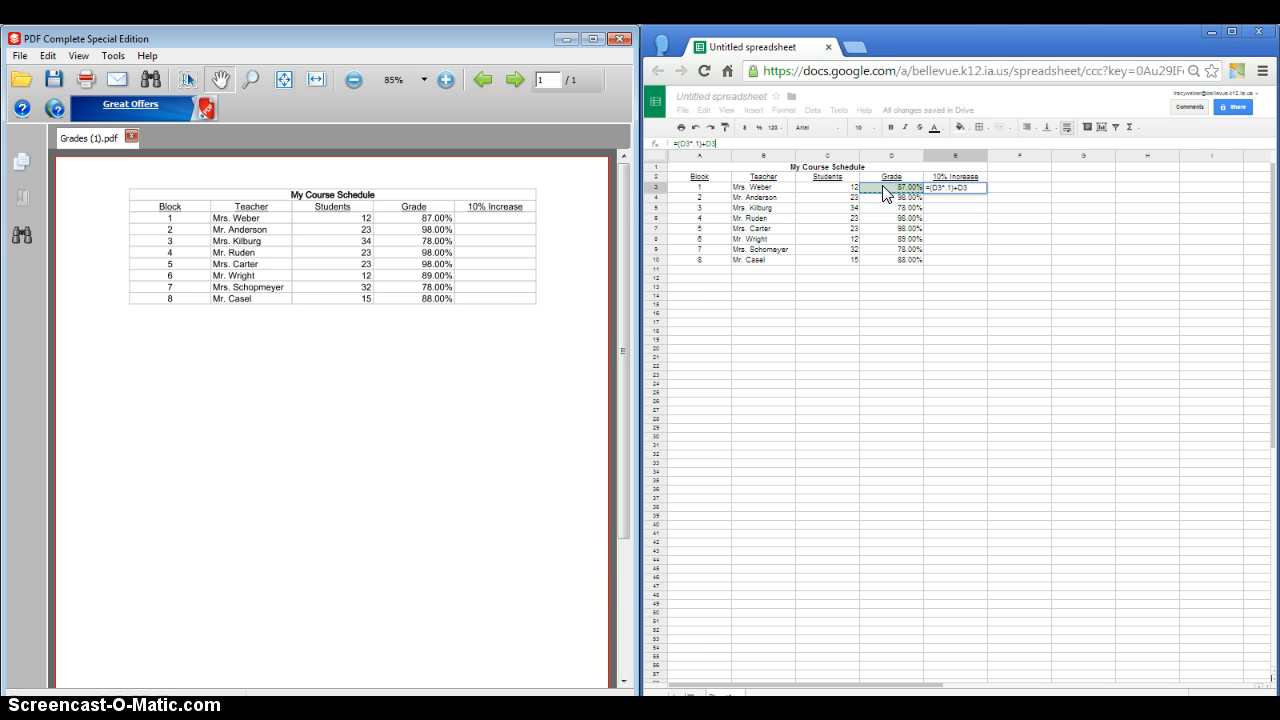
{"action": "key", "text": "Return"}
{"action": "left_click", "coordinate": [974, 188]}
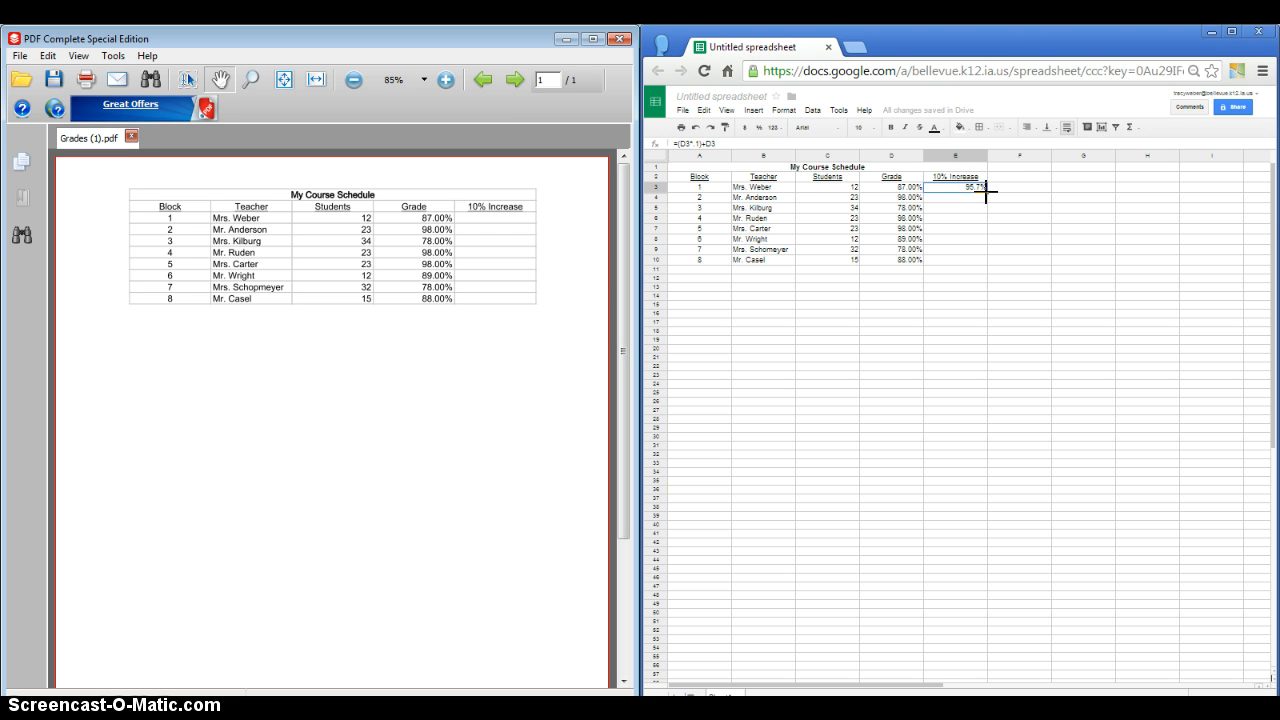
{"action": "left_click_drag", "start_coordinate": [986, 194], "coordinate": [983, 263]}
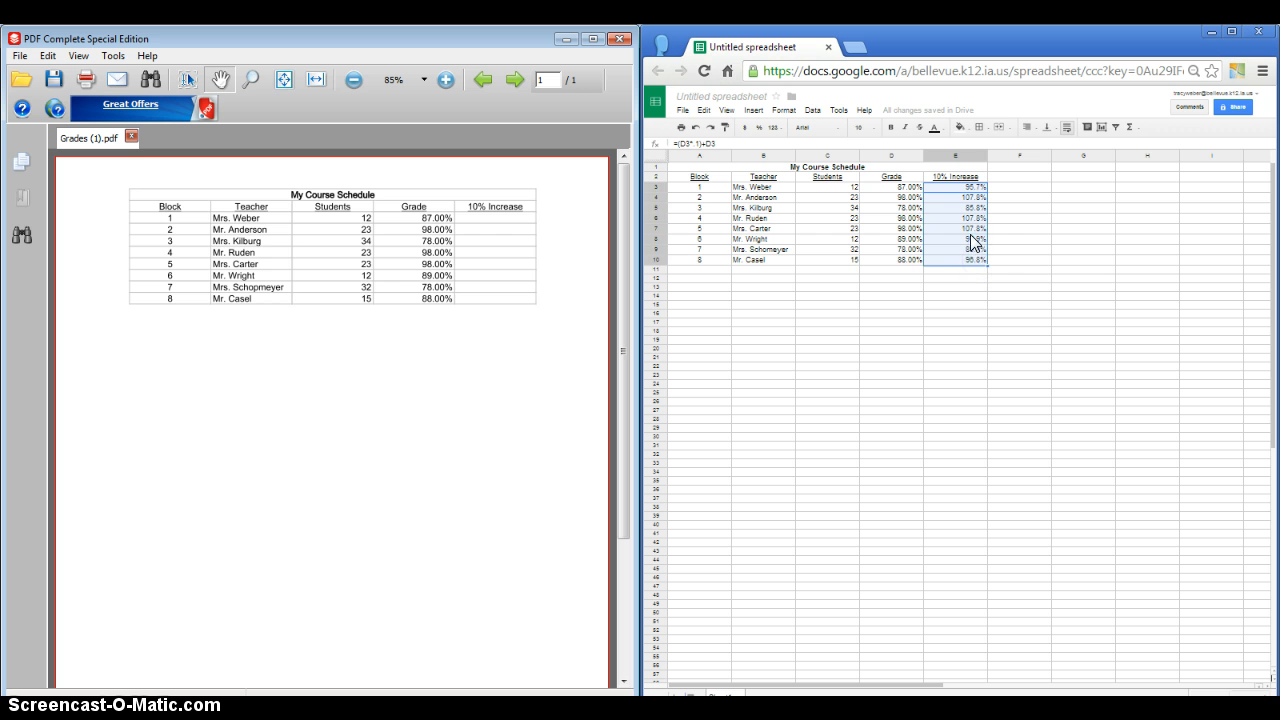
- Switch to the Day 18 (Apps II) page and review the instructions for the SUM, MAX, MIN and AVERAGE functions, then return to the spreadsheet
{"action": "left_click", "coordinate": [962, 229]}
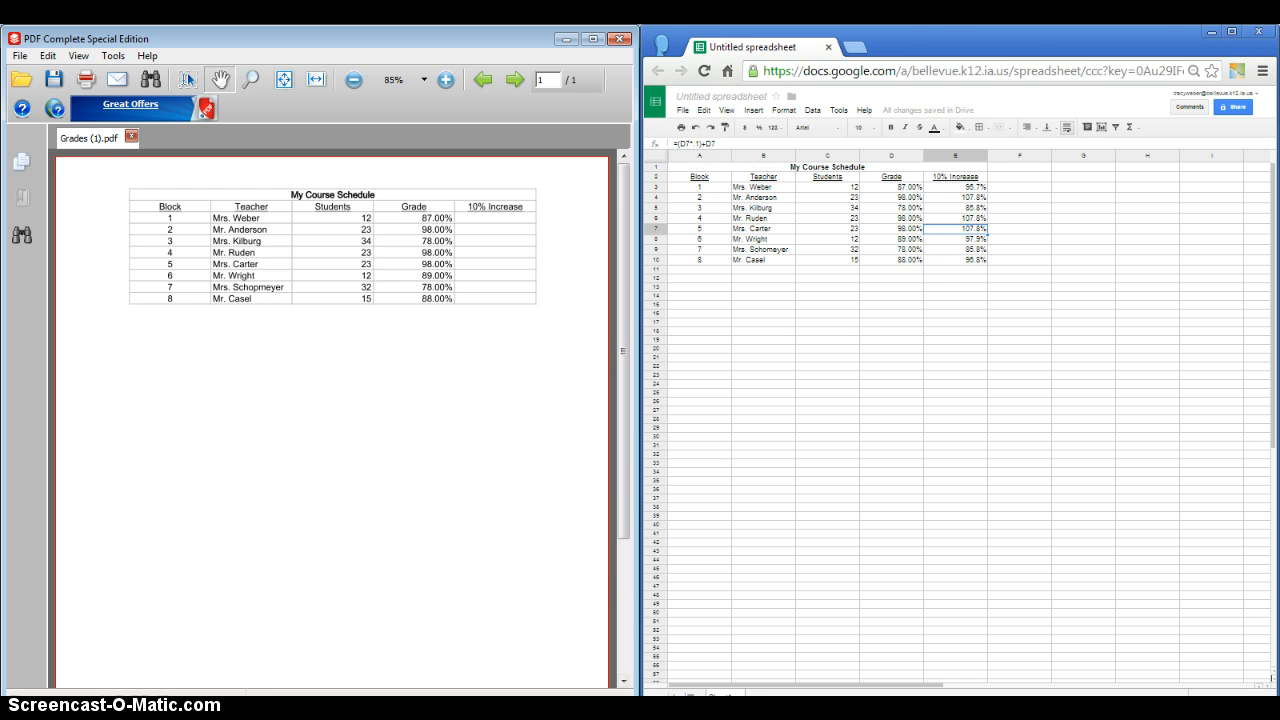
{"action": "mouse_move", "coordinate": [814, 712]}
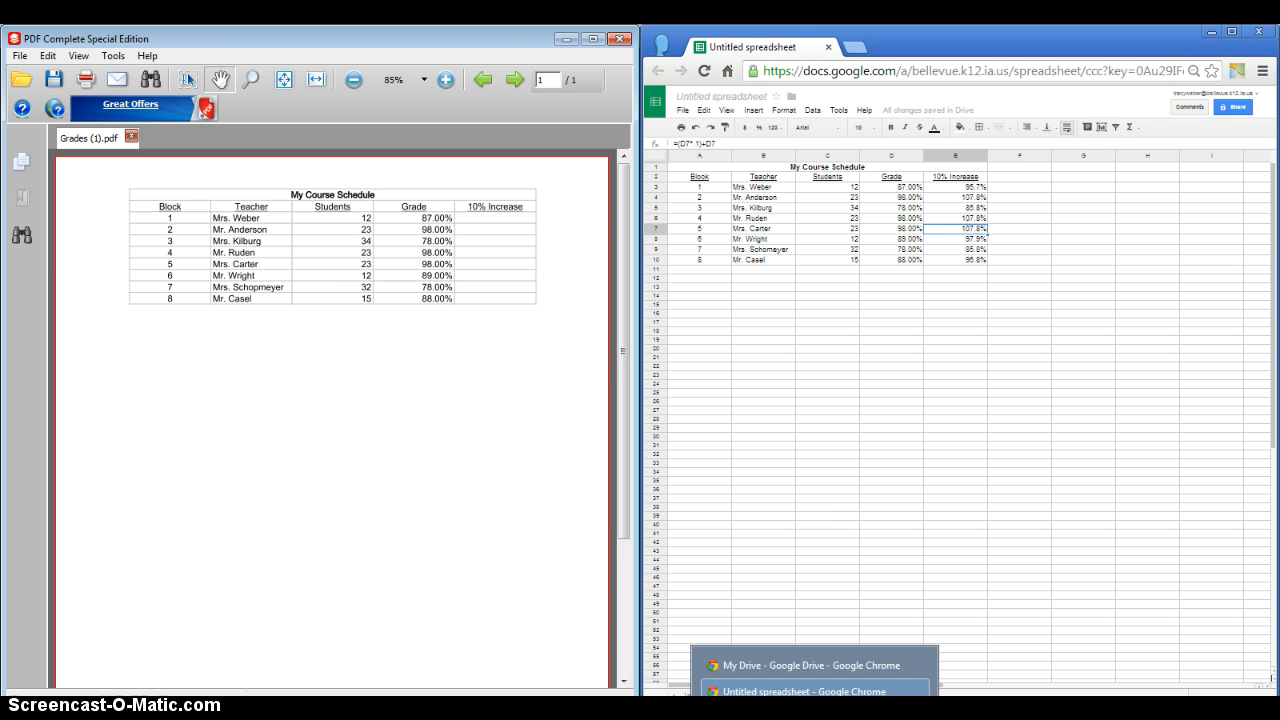
{"action": "left_click", "coordinate": [786, 665]}
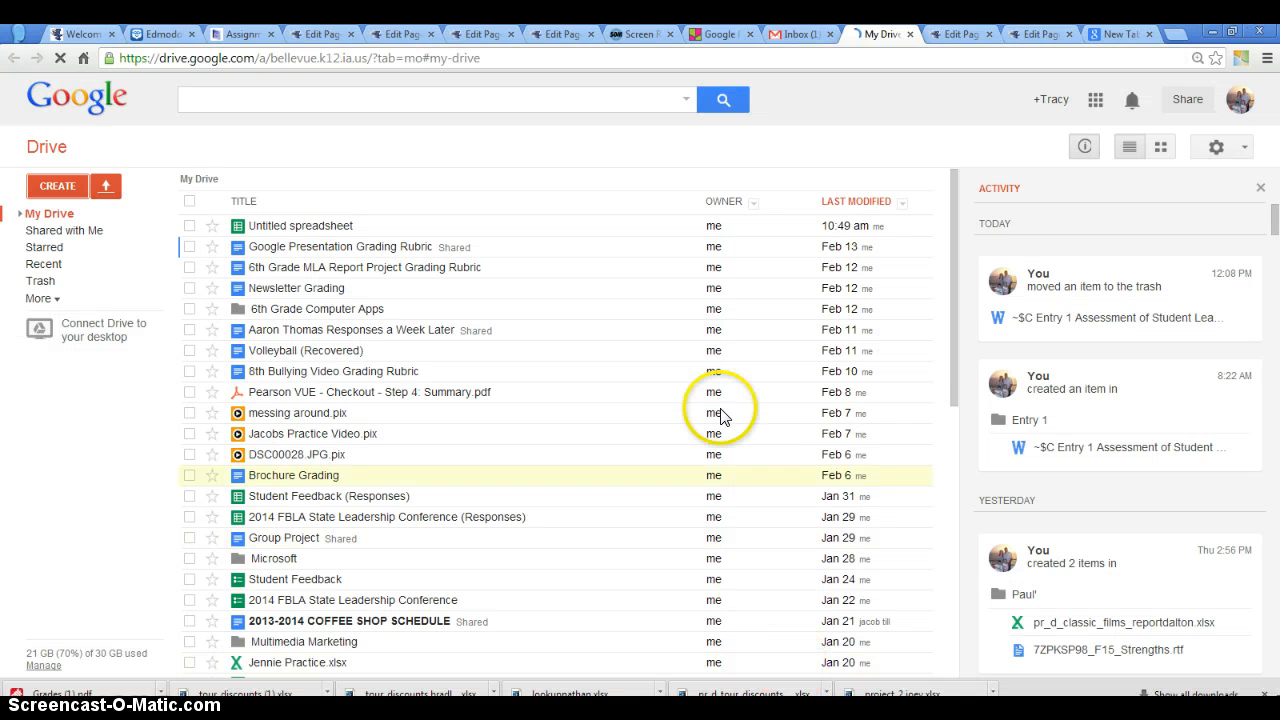
{"action": "left_click", "coordinate": [395, 36]}
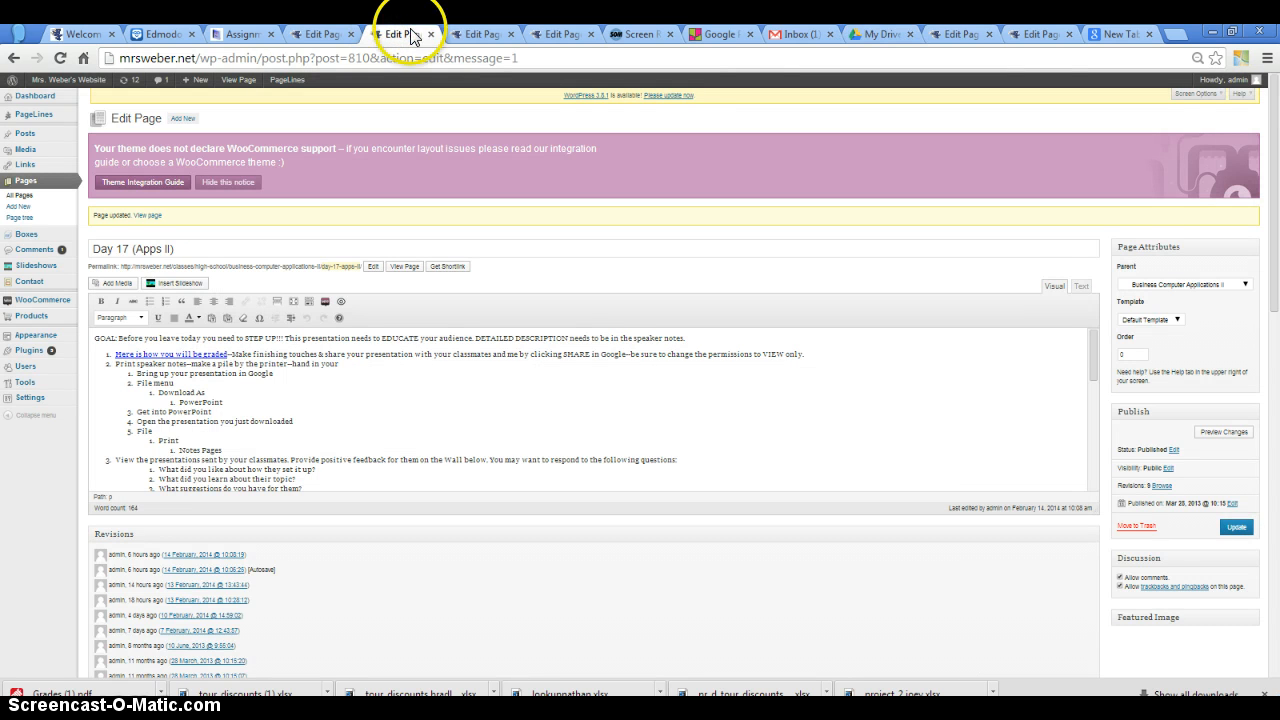
{"action": "left_click", "coordinate": [470, 34]}
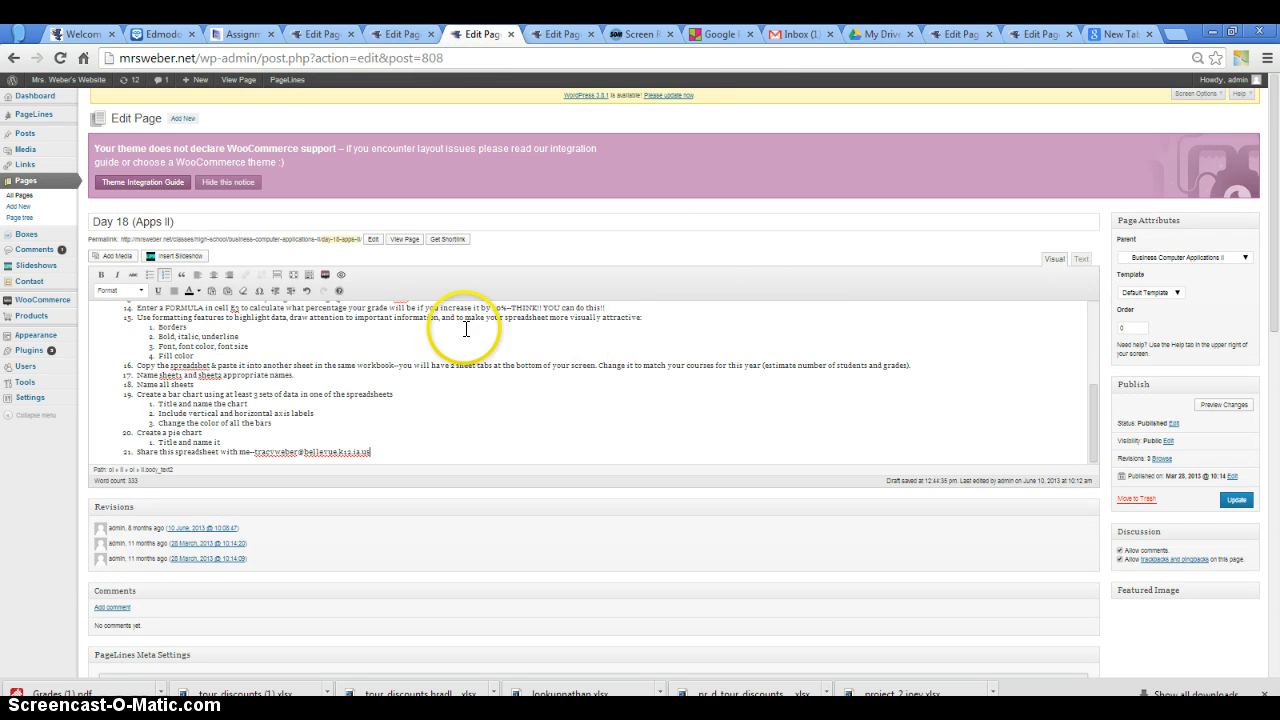
{"action": "left_click_drag", "start_coordinate": [1092, 422], "coordinate": [1100, 388]}
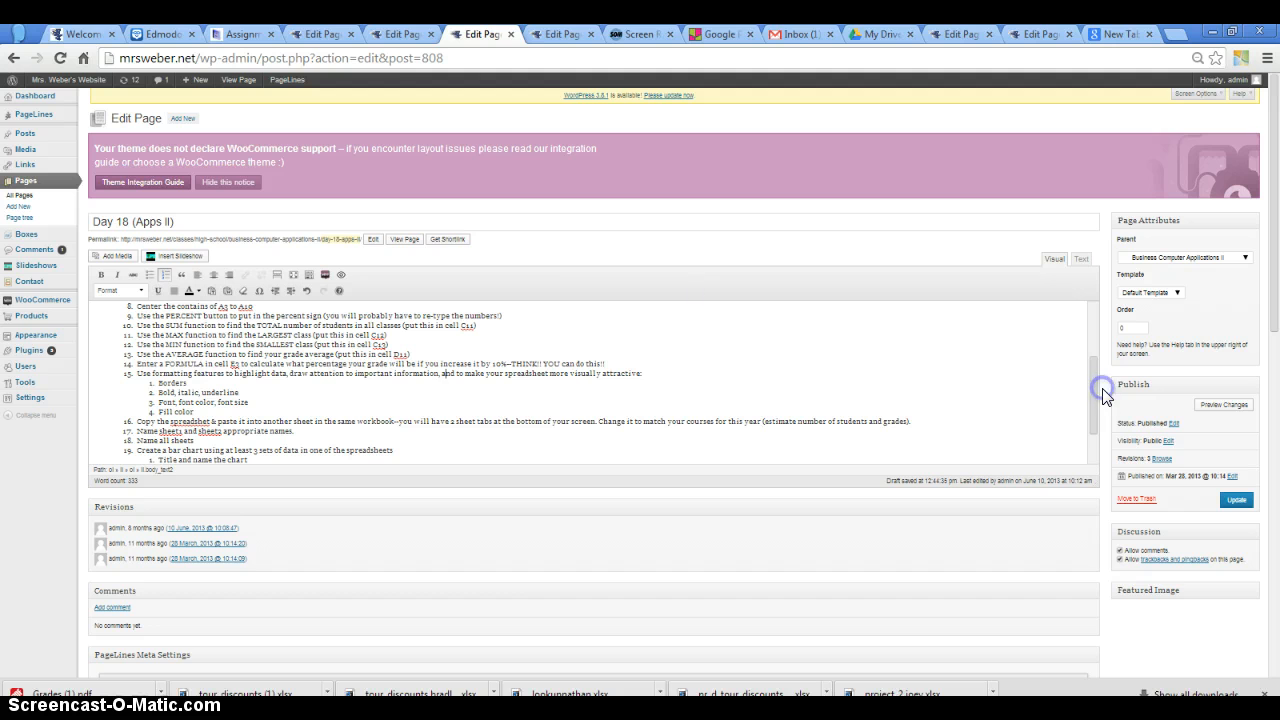
{"action": "left_click", "coordinate": [163, 326]}
{"action": "left_click_drag", "start_coordinate": [163, 326], "coordinate": [358, 325]}
{"action": "left_click", "coordinate": [192, 336]}
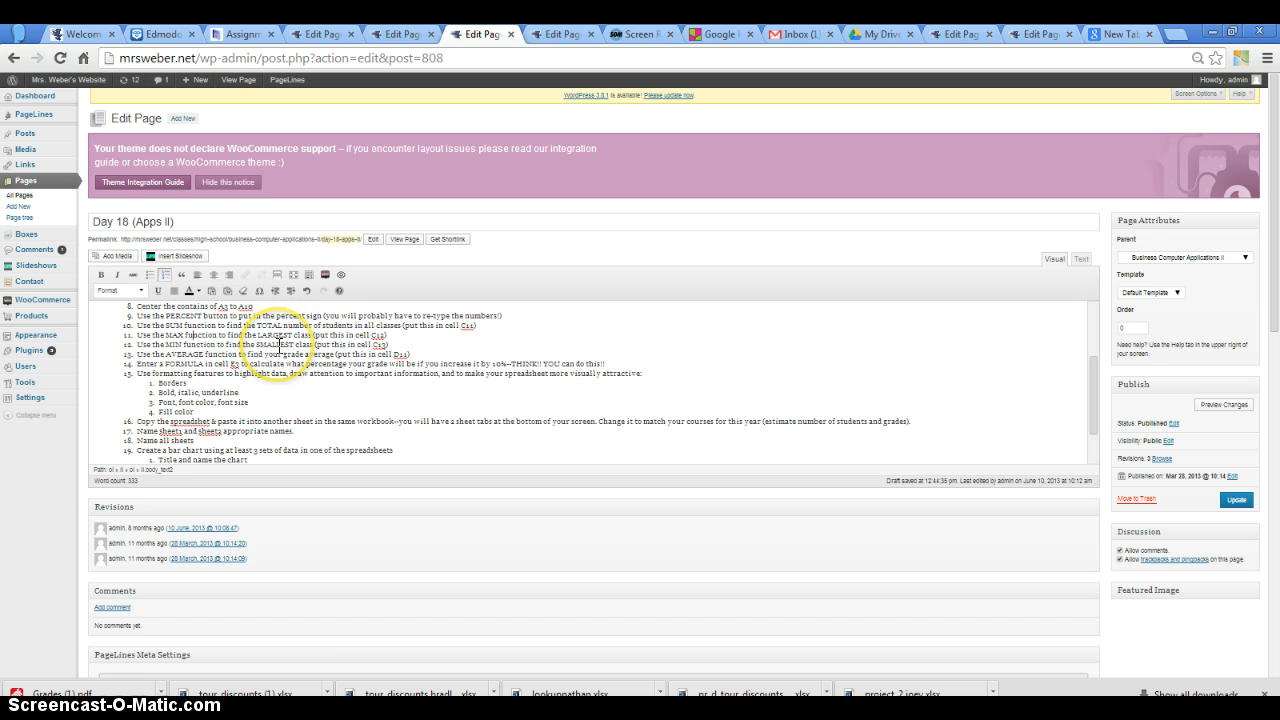
{"action": "left_click", "coordinate": [182, 353]}
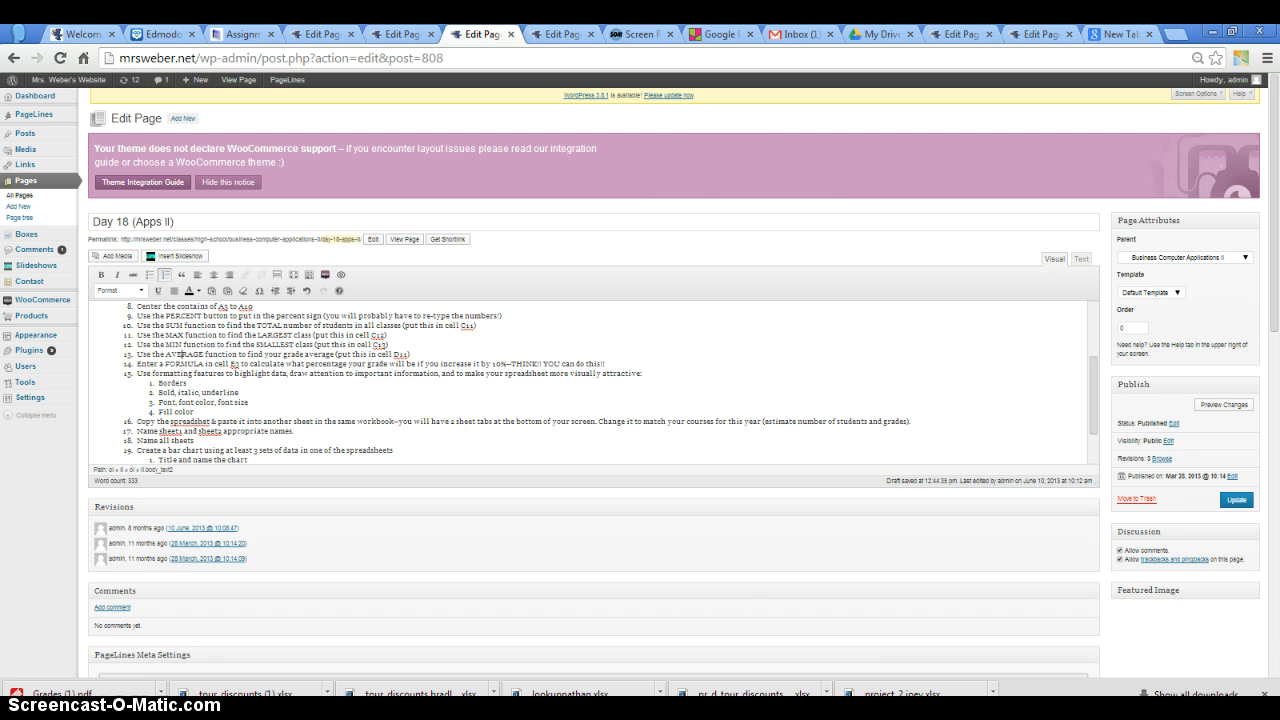
{"action": "left_click", "coordinate": [800, 688]}
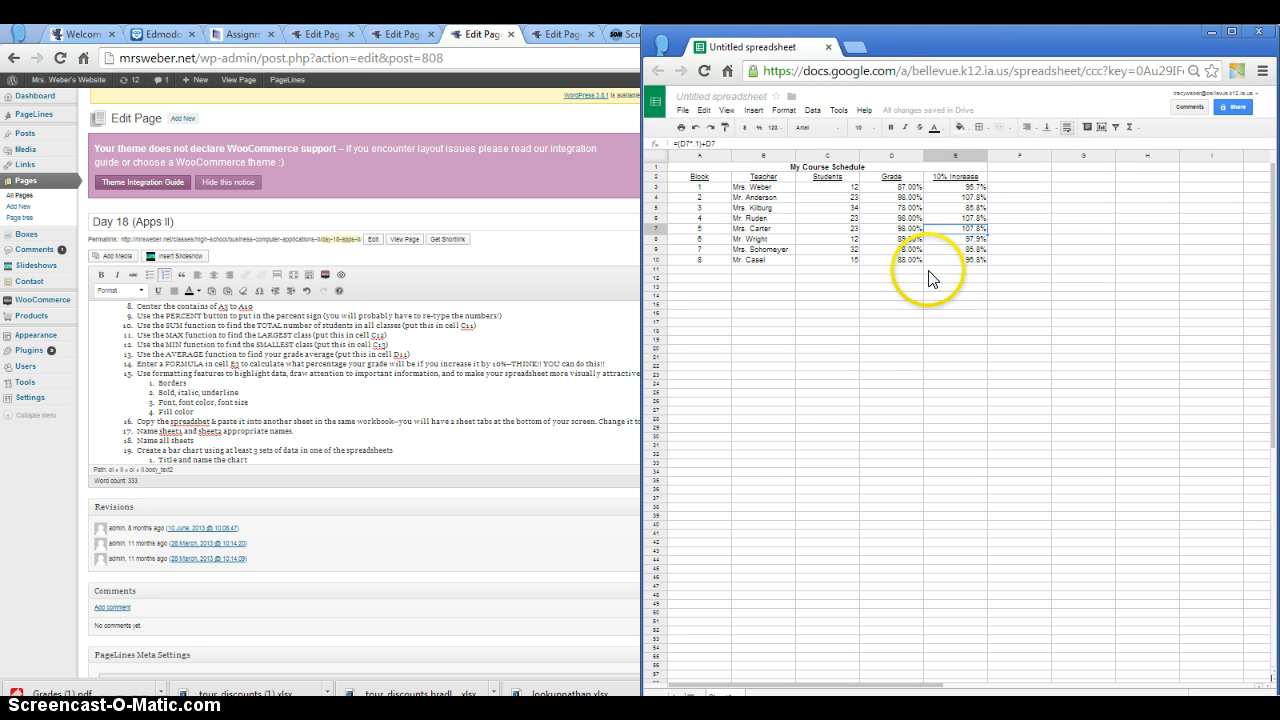
{"action": "left_click", "coordinate": [834, 271]}
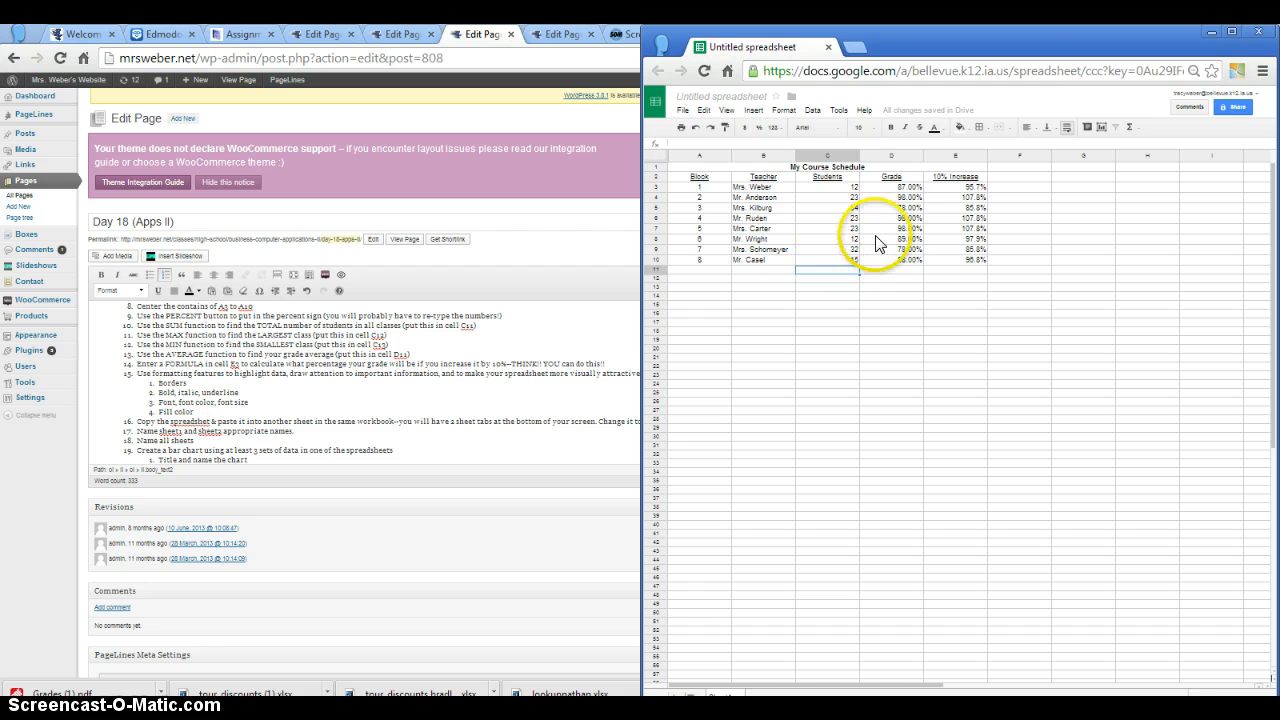
{"action": "left_click", "coordinate": [1138, 130]}
{"action": "left_click", "coordinate": [1140, 158]}
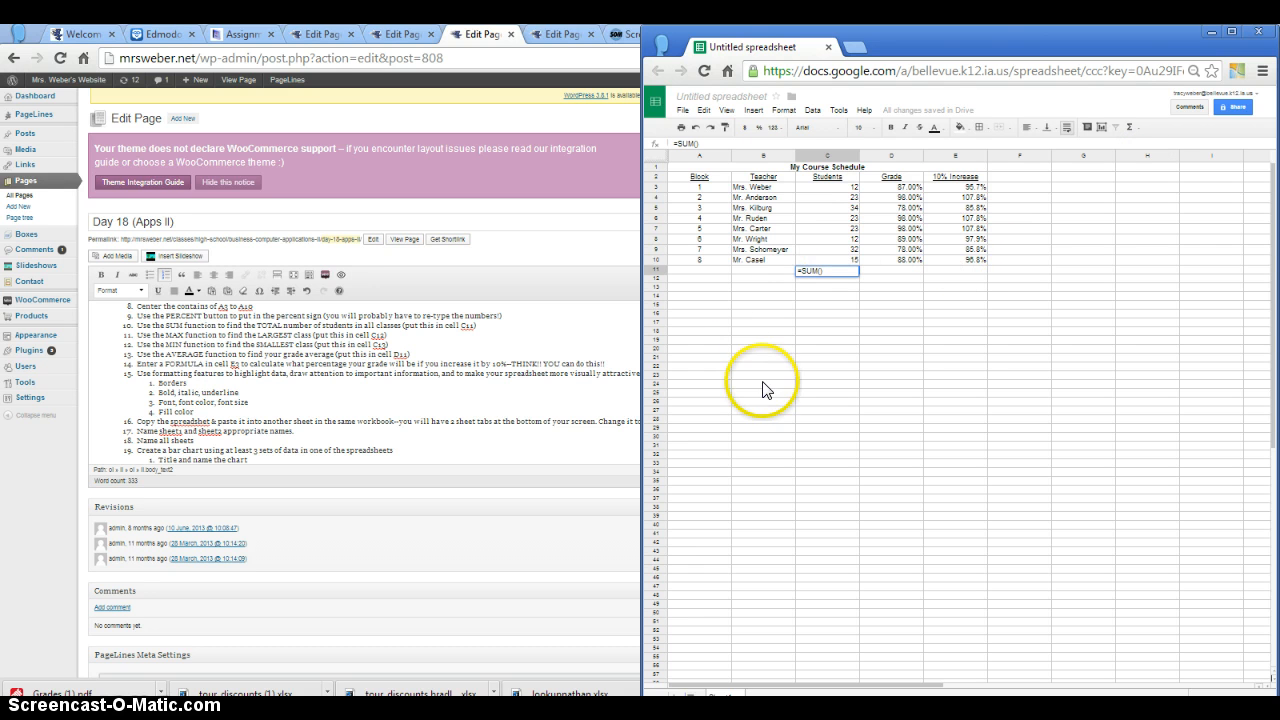
{"action": "left_click", "coordinate": [825, 192]}
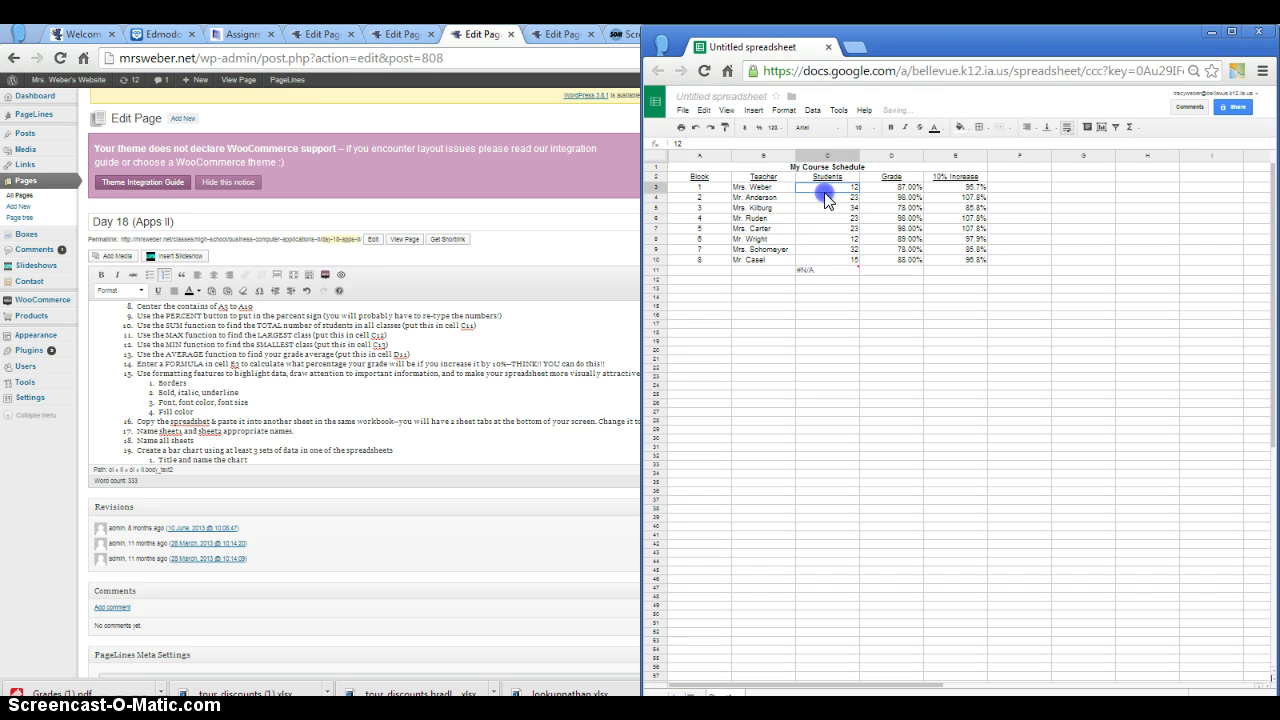
{"action": "left_click_drag", "start_coordinate": [825, 200], "coordinate": [832, 260]}
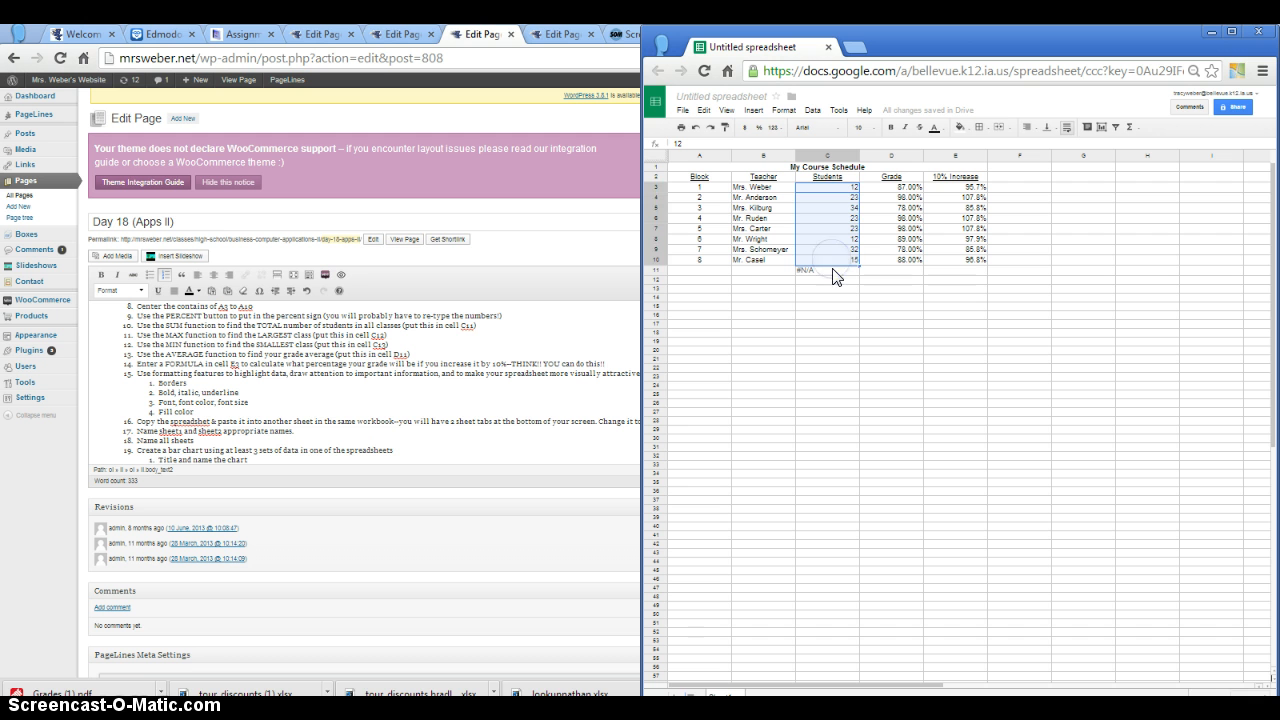
{"action": "left_click", "coordinate": [833, 270]}
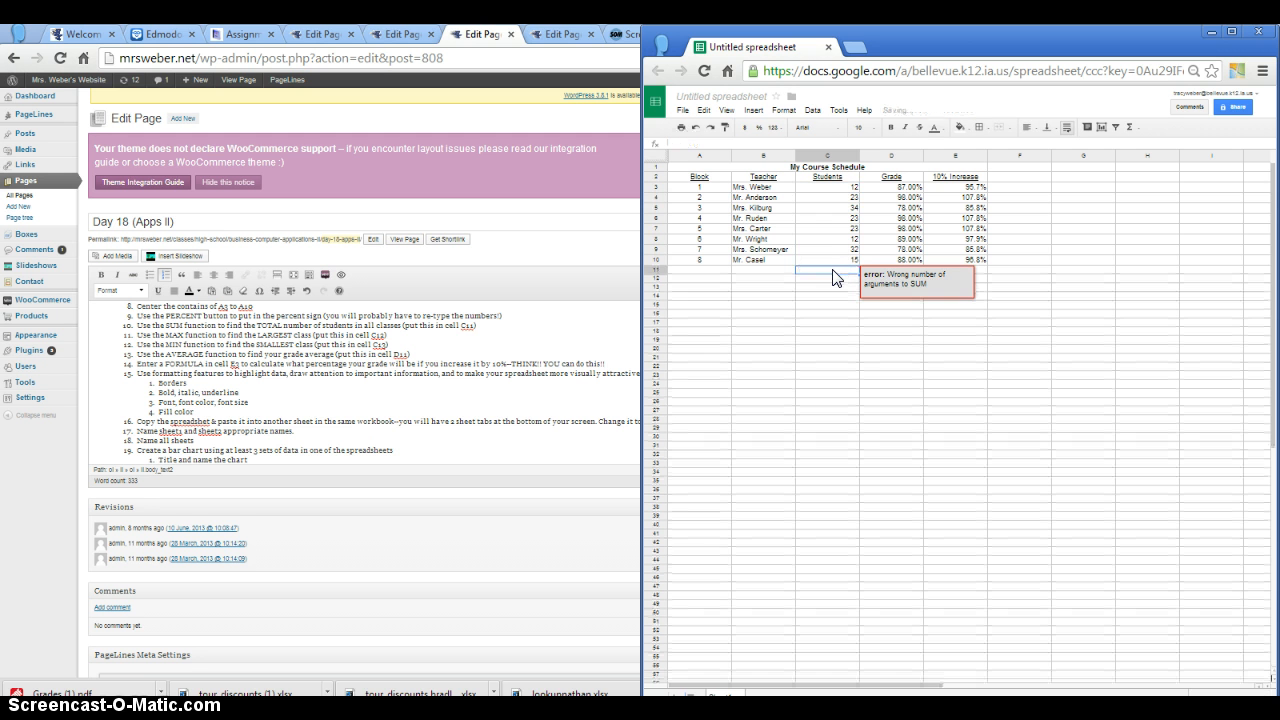
{"action": "key", "text": "Delete"}
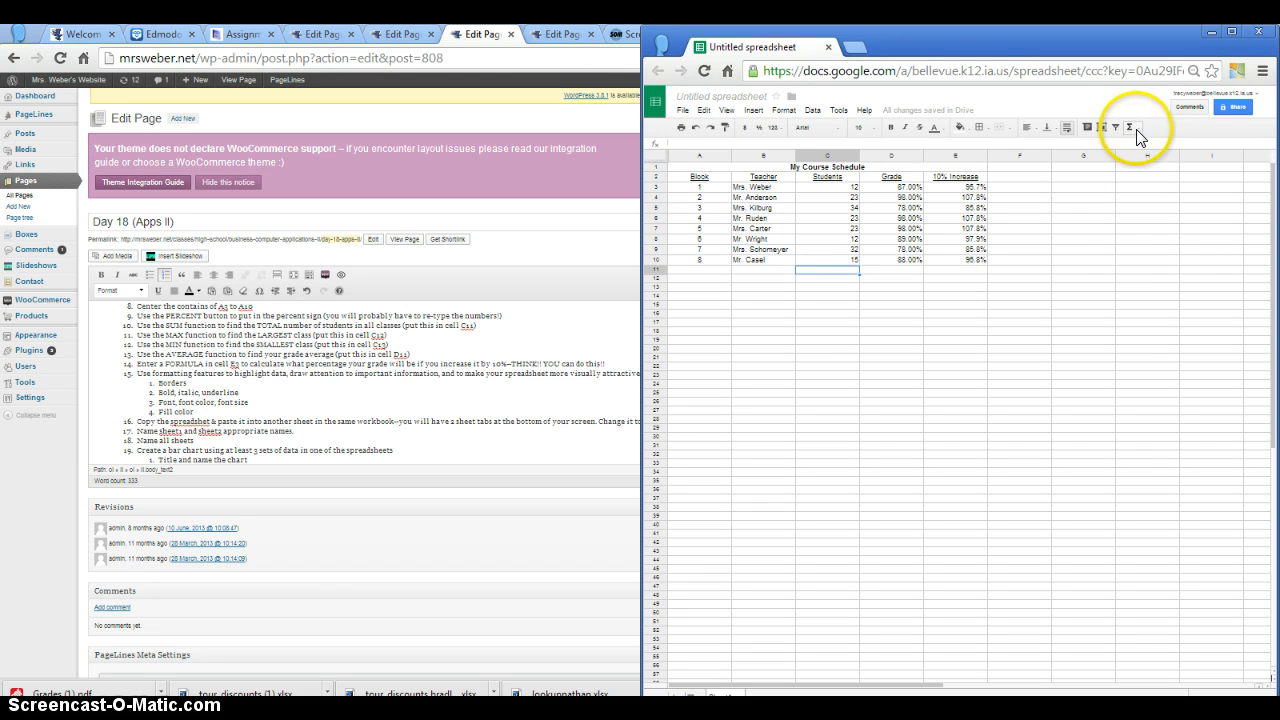
- Total the Students column in C11 with the formula =SUM(C3:C10)
{"action": "left_click", "coordinate": [1134, 130]}
{"action": "left_click", "coordinate": [1138, 159]}
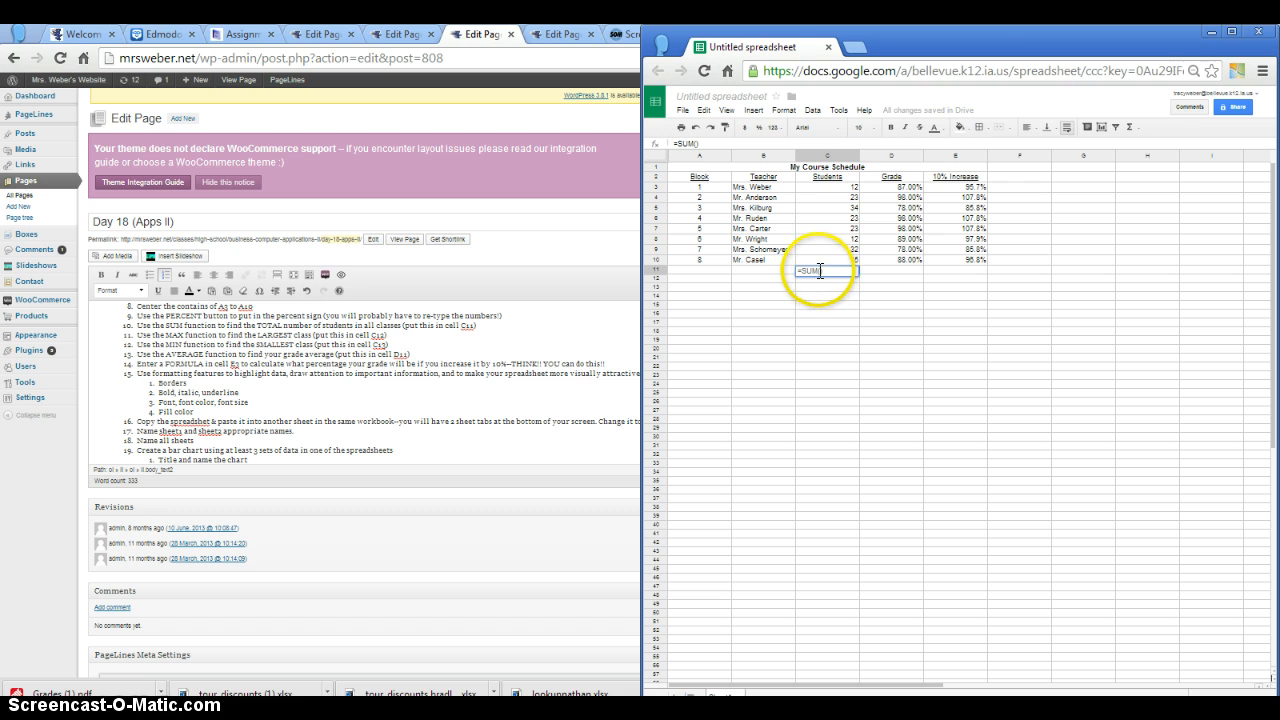
{"action": "left_click", "coordinate": [846, 188]}
{"action": "left_click_drag", "start_coordinate": [846, 190], "coordinate": [846, 263]}
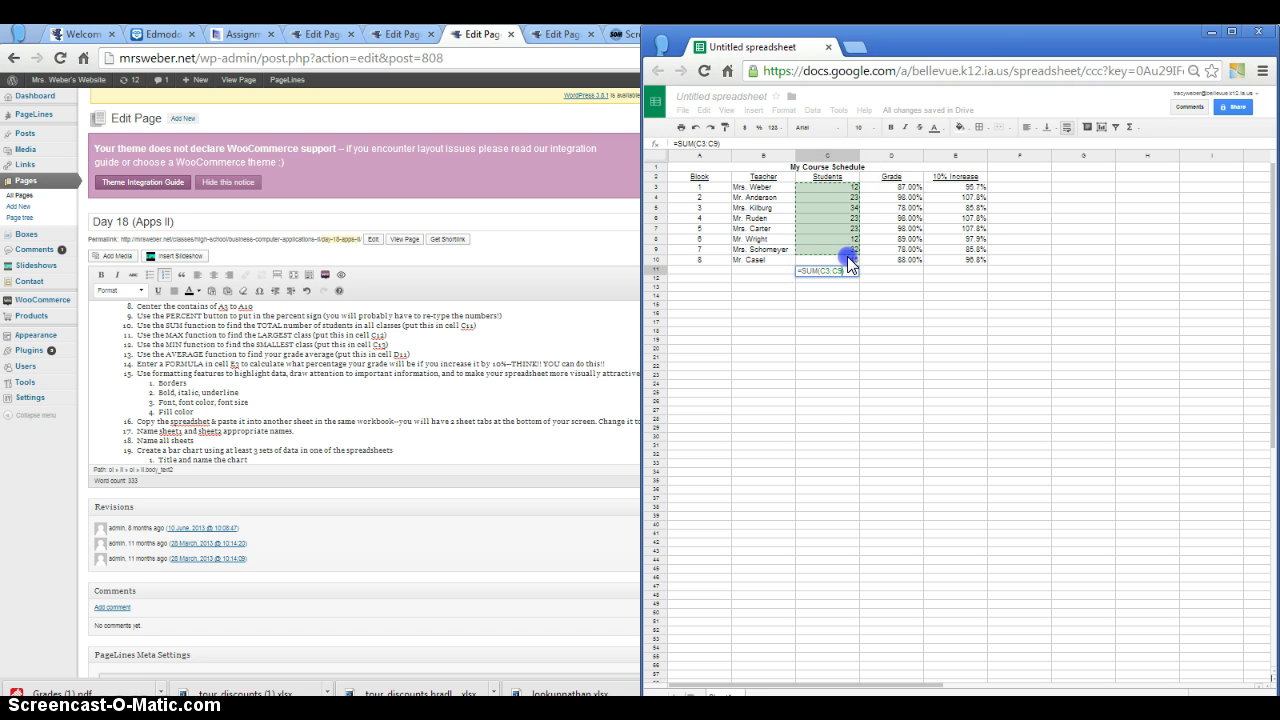
{"action": "left_click", "coordinate": [821, 276]}
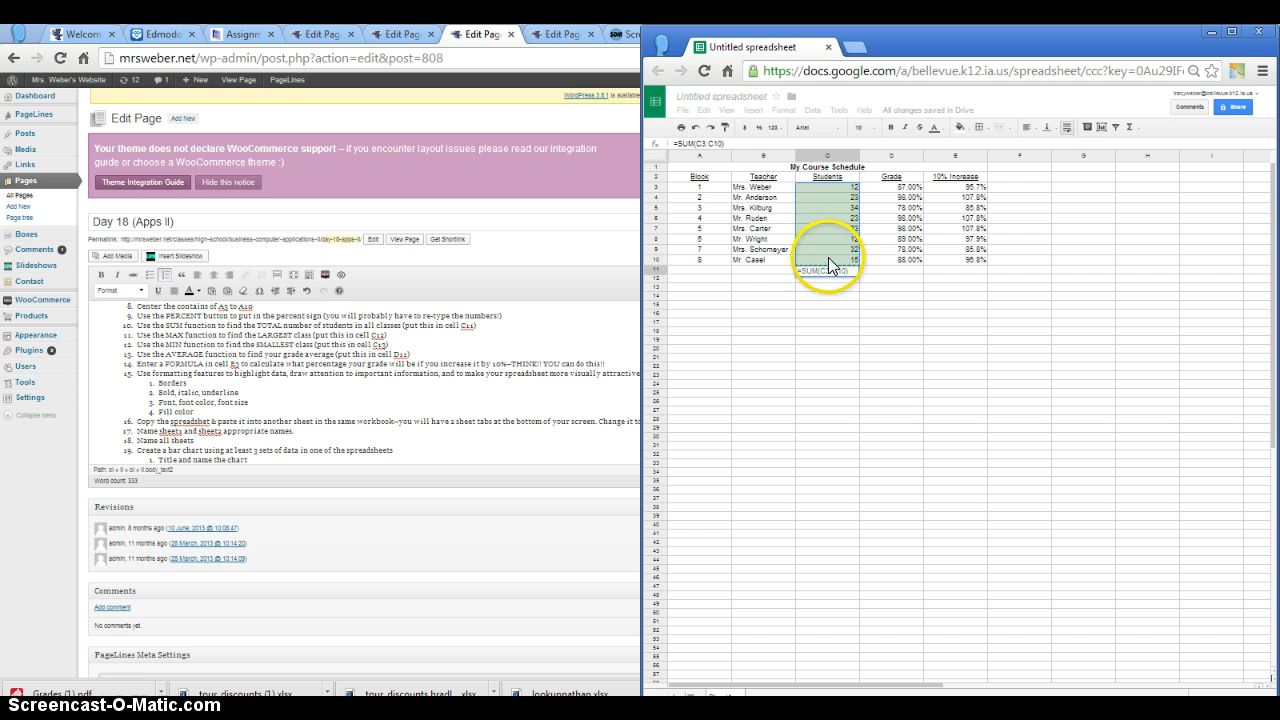
{"action": "key", "text": "Return"}
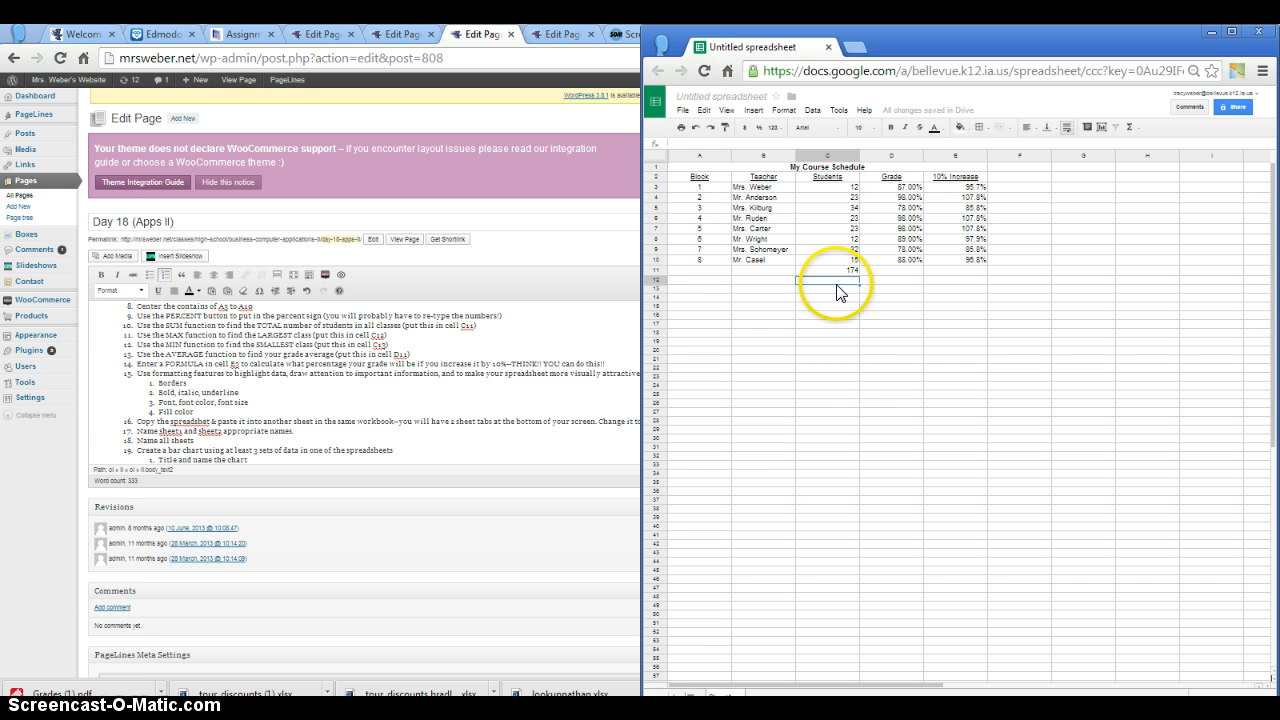
- Label the total row by entering Total Students in A11
{"action": "left_click", "coordinate": [714, 272]}
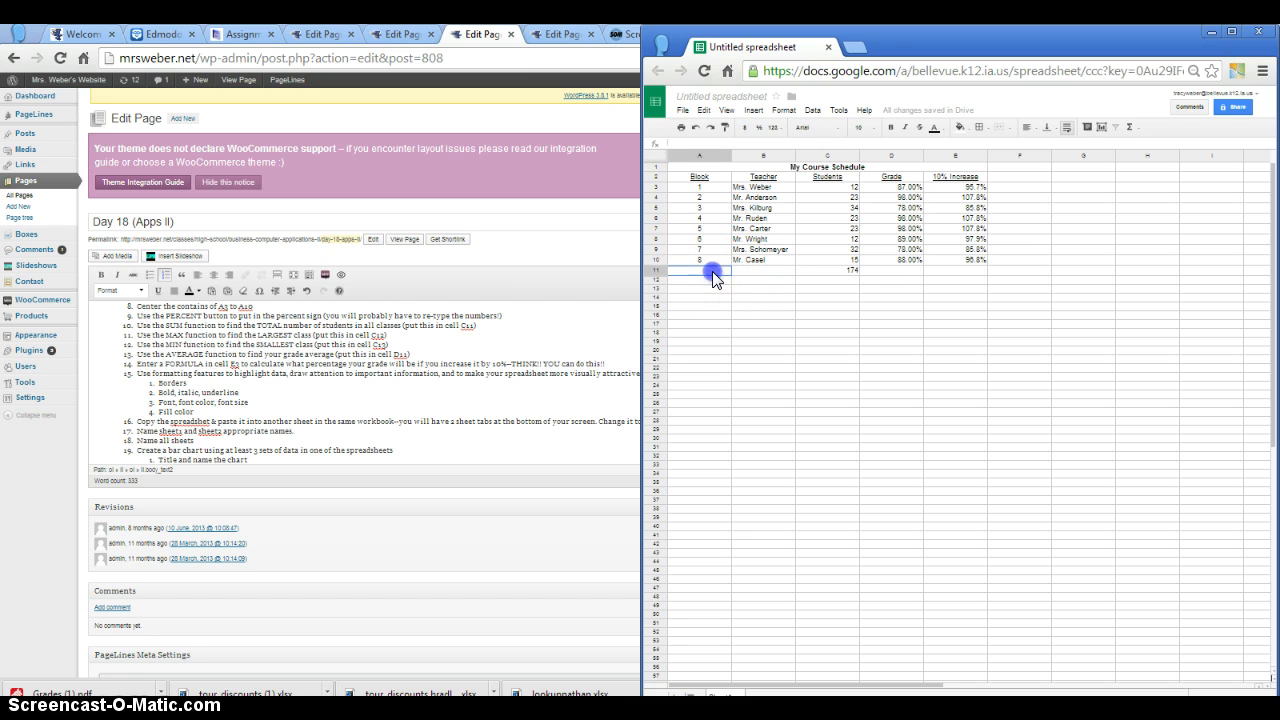
{"action": "type", "text": "Total Students"}
{"action": "key", "text": "Return"}
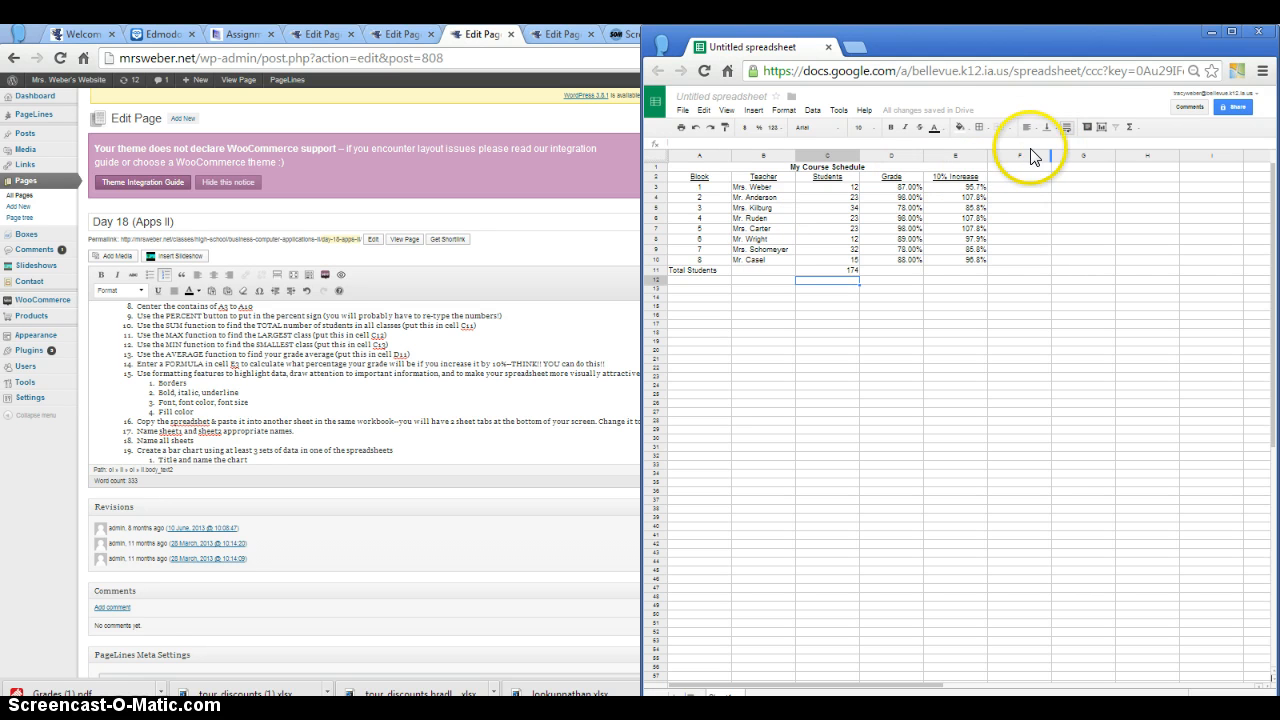
- Find the largest class in C12 with =MAX(C3:C10) and enter the label Largest Class Size in A12
{"action": "left_click", "coordinate": [1135, 129]}
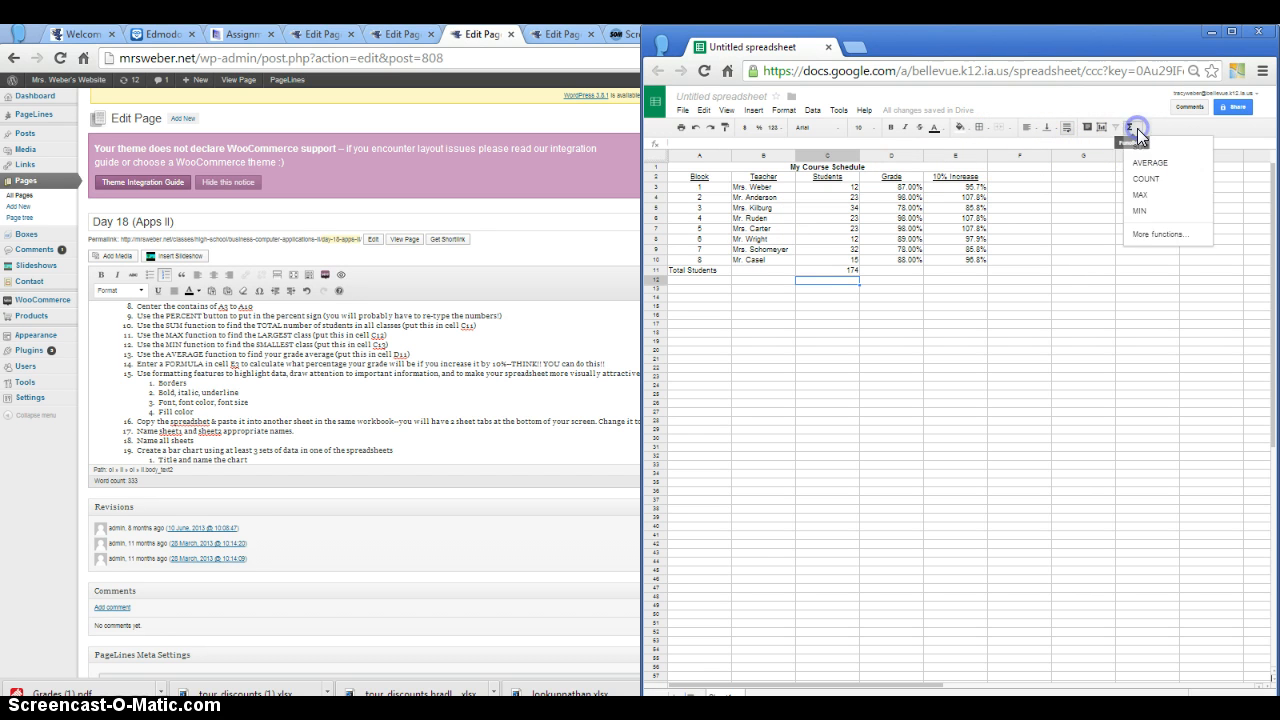
{"action": "left_click", "coordinate": [1141, 198]}
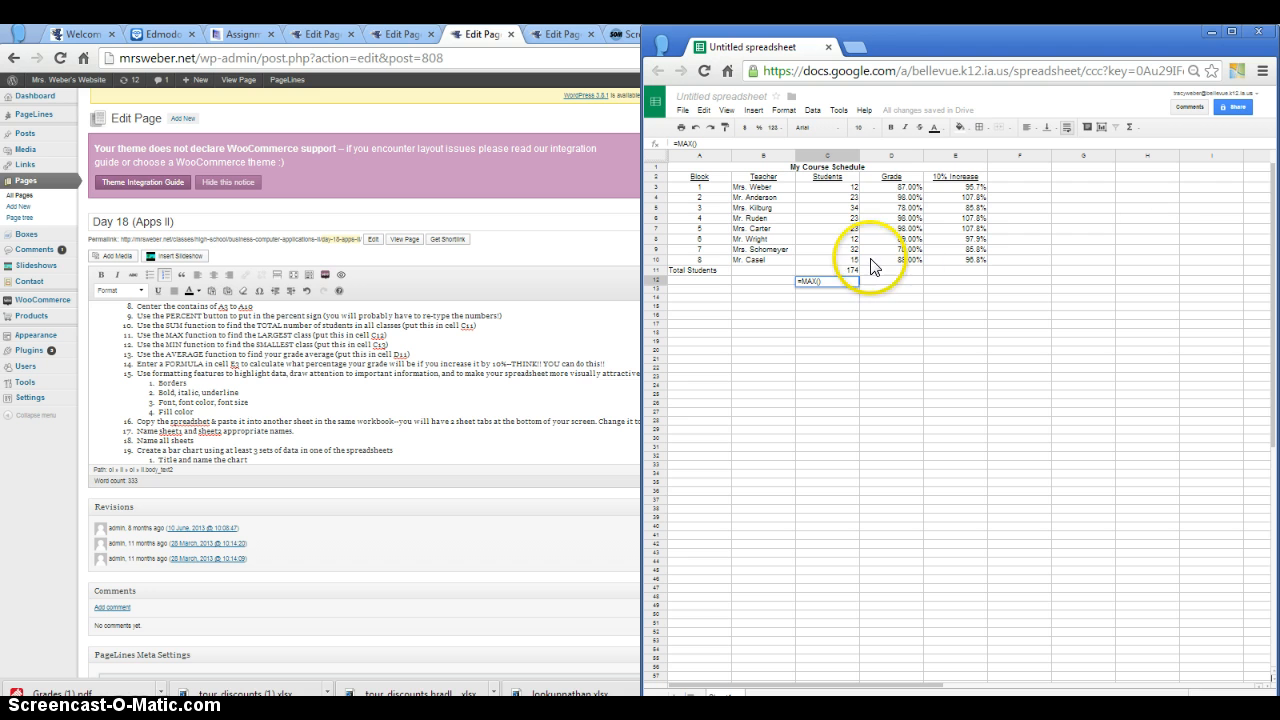
{"action": "left_click_drag", "start_coordinate": [830, 187], "coordinate": [846, 264]}
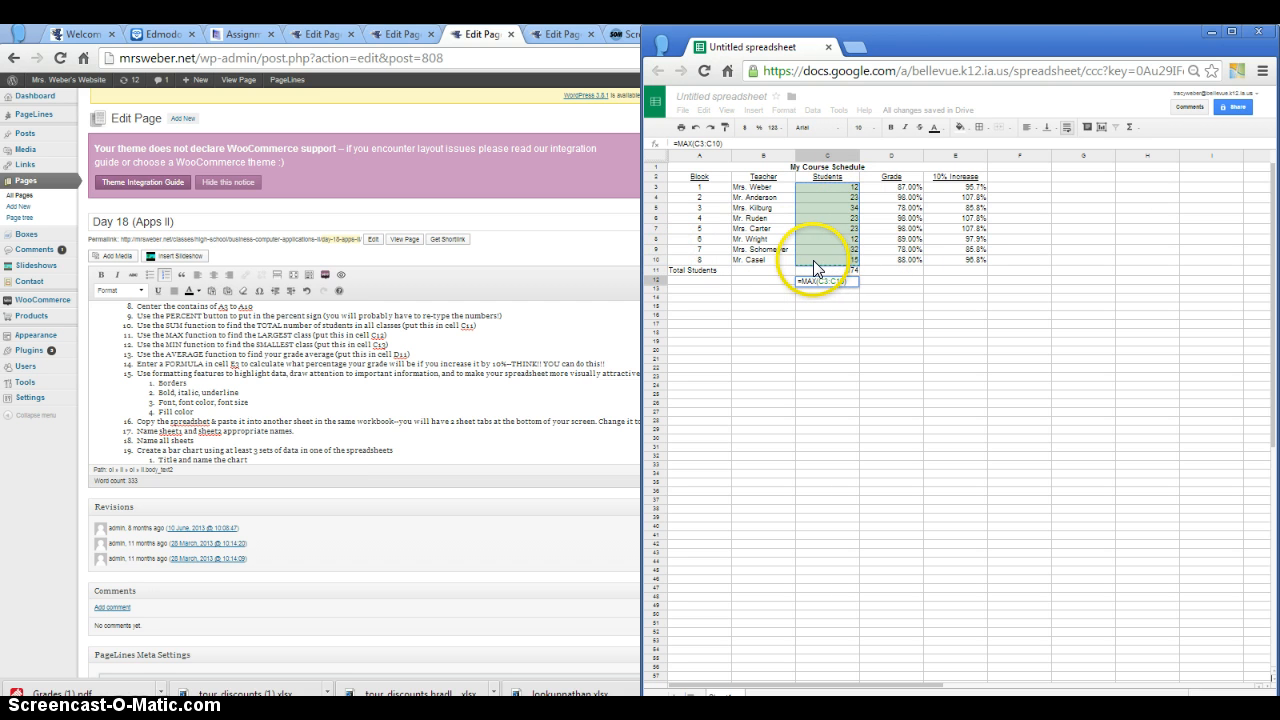
{"action": "key", "text": "Return"}
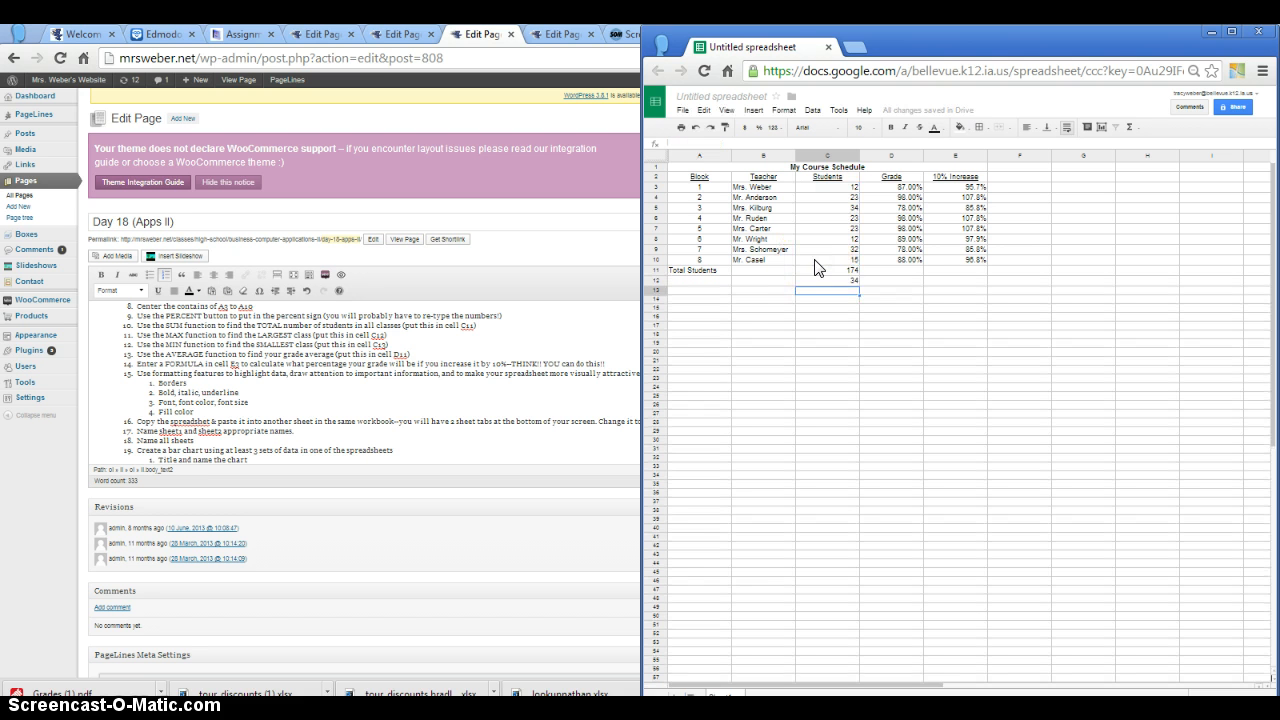
{"action": "left_click", "coordinate": [699, 283]}
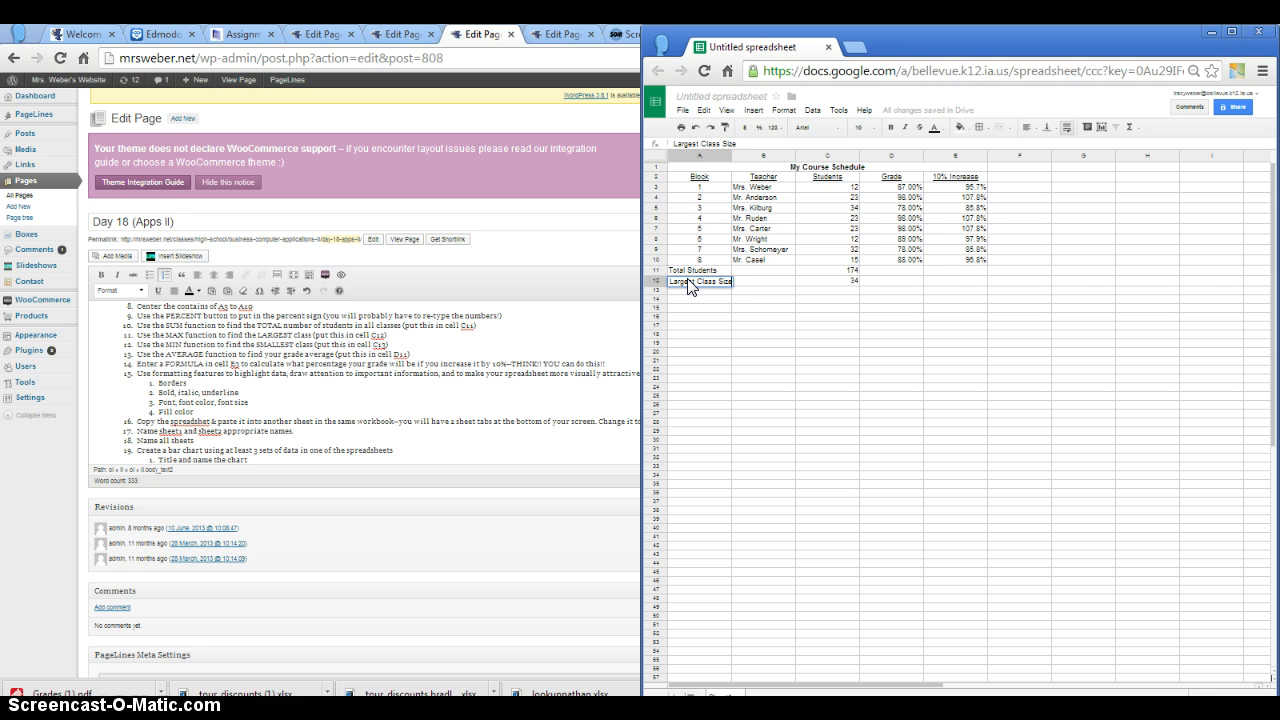
{"action": "key", "text": "Return"}
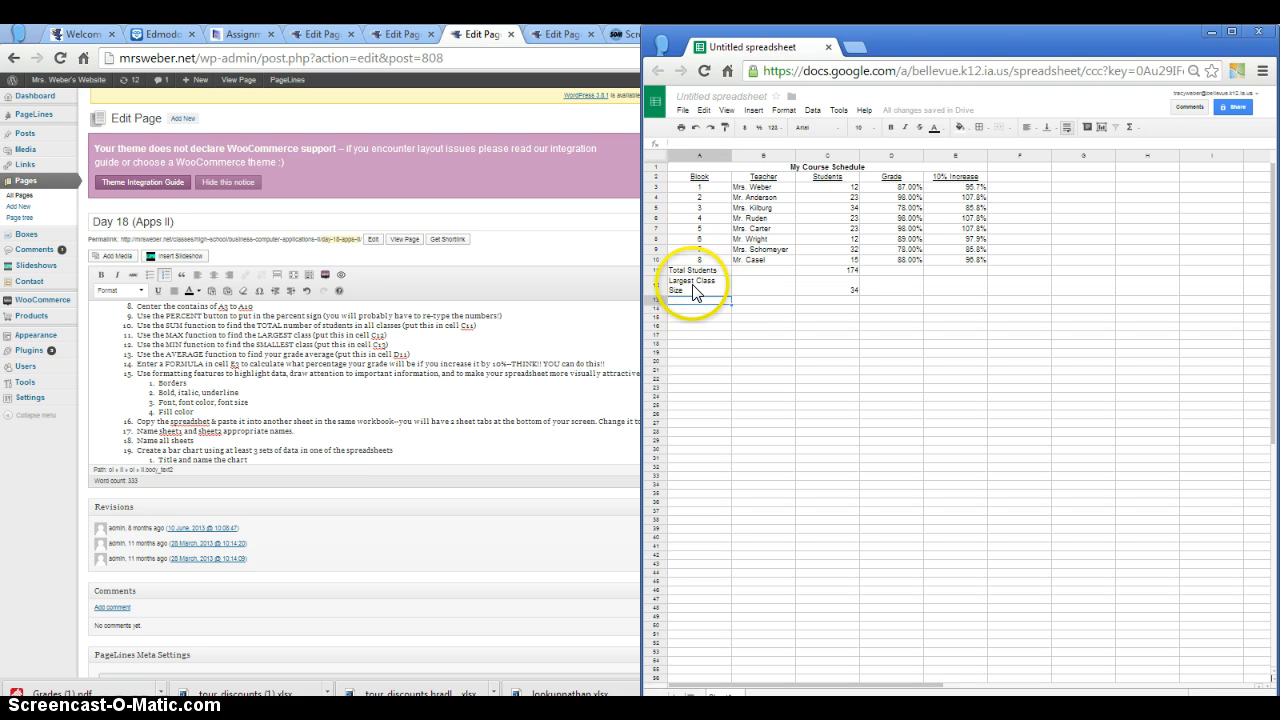
- Merge A11:B11 and right-align the Total Students label
{"action": "left_click_drag", "start_coordinate": [700, 271], "coordinate": [778, 280]}
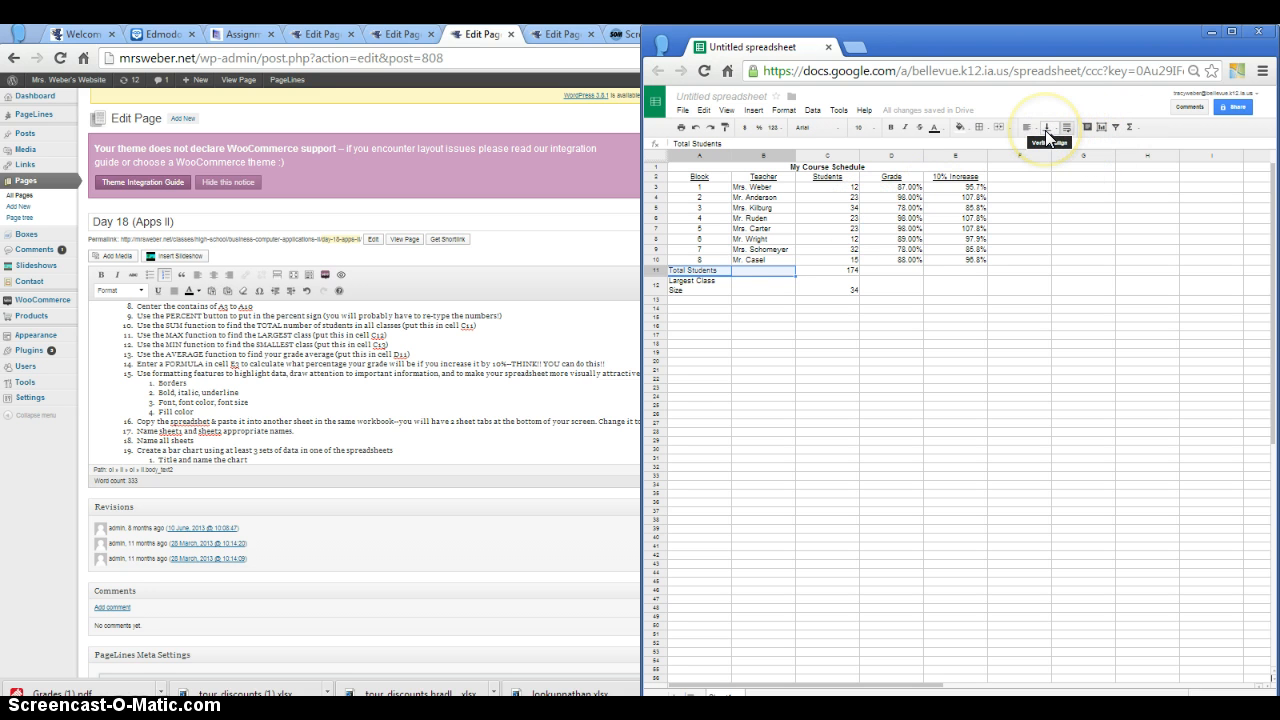
{"action": "left_click", "coordinate": [1000, 133]}
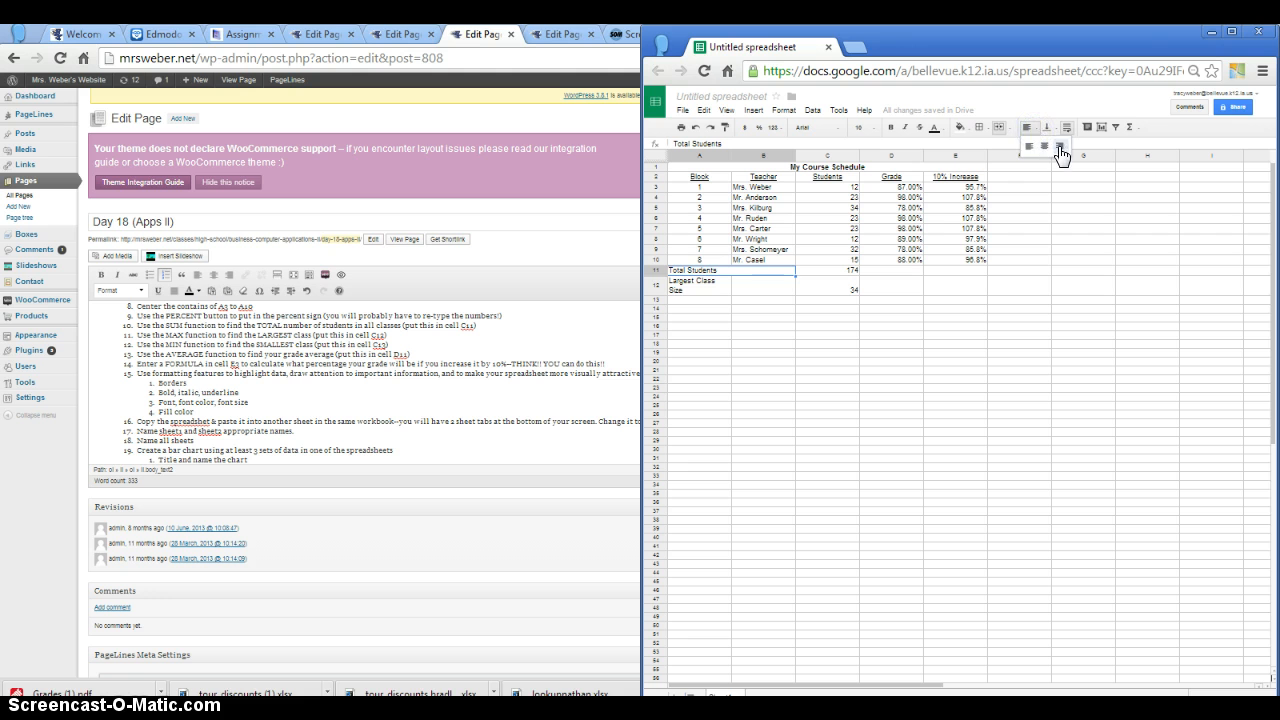
{"action": "left_click", "coordinate": [1060, 148]}
{"action": "left_click", "coordinate": [848, 272]}
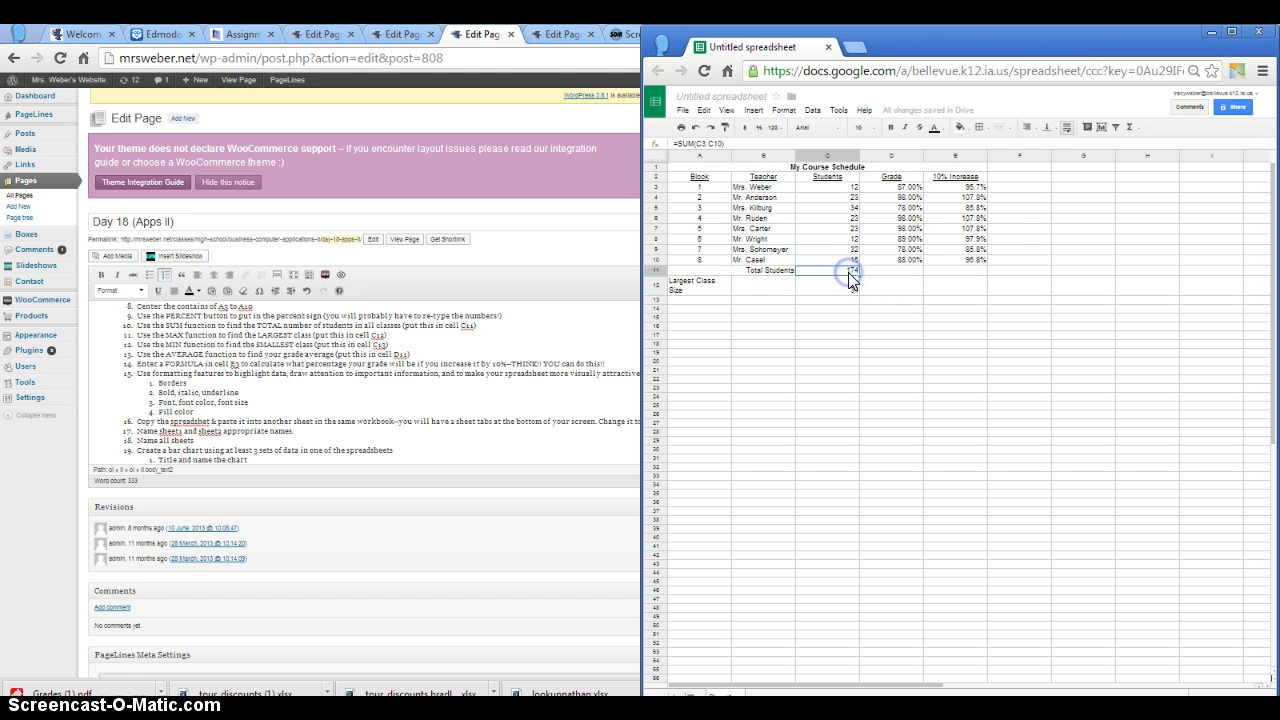
- Merge A12:B12 and right-align the Largest Class Size label
{"action": "left_click", "coordinate": [708, 290]}
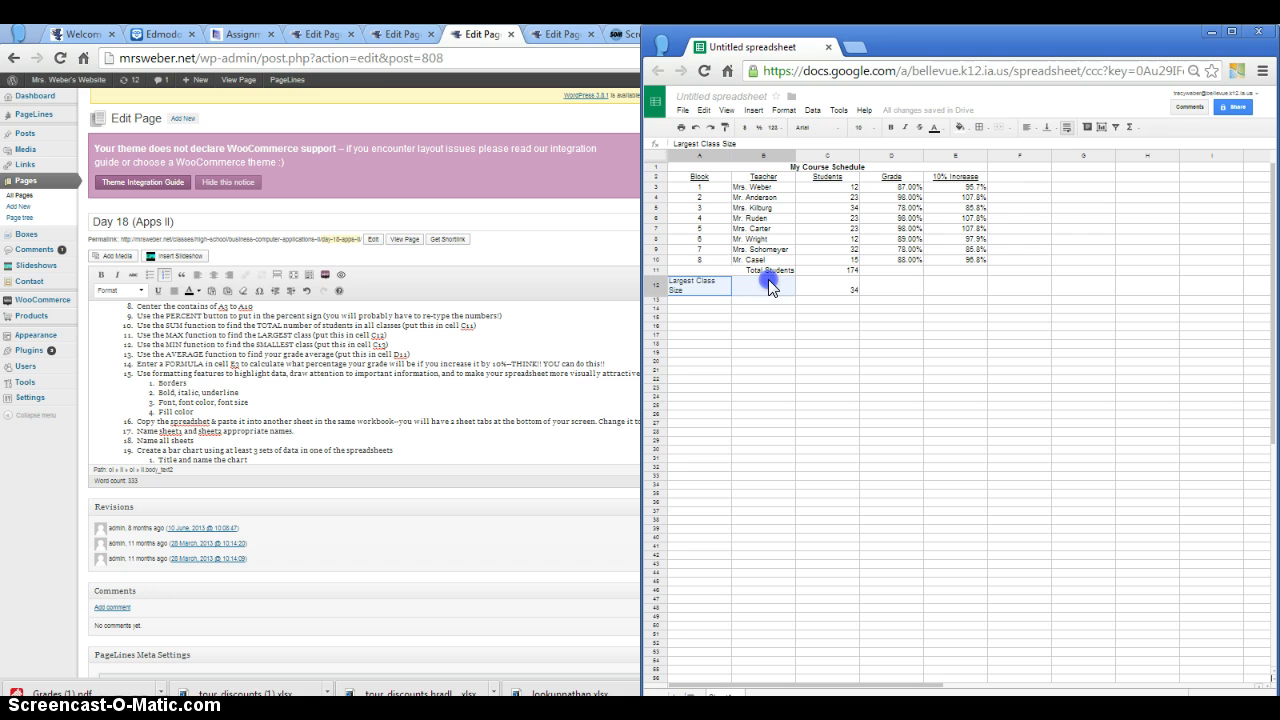
{"action": "left_click", "coordinate": [1000, 127]}
{"action": "left_click", "coordinate": [1027, 128]}
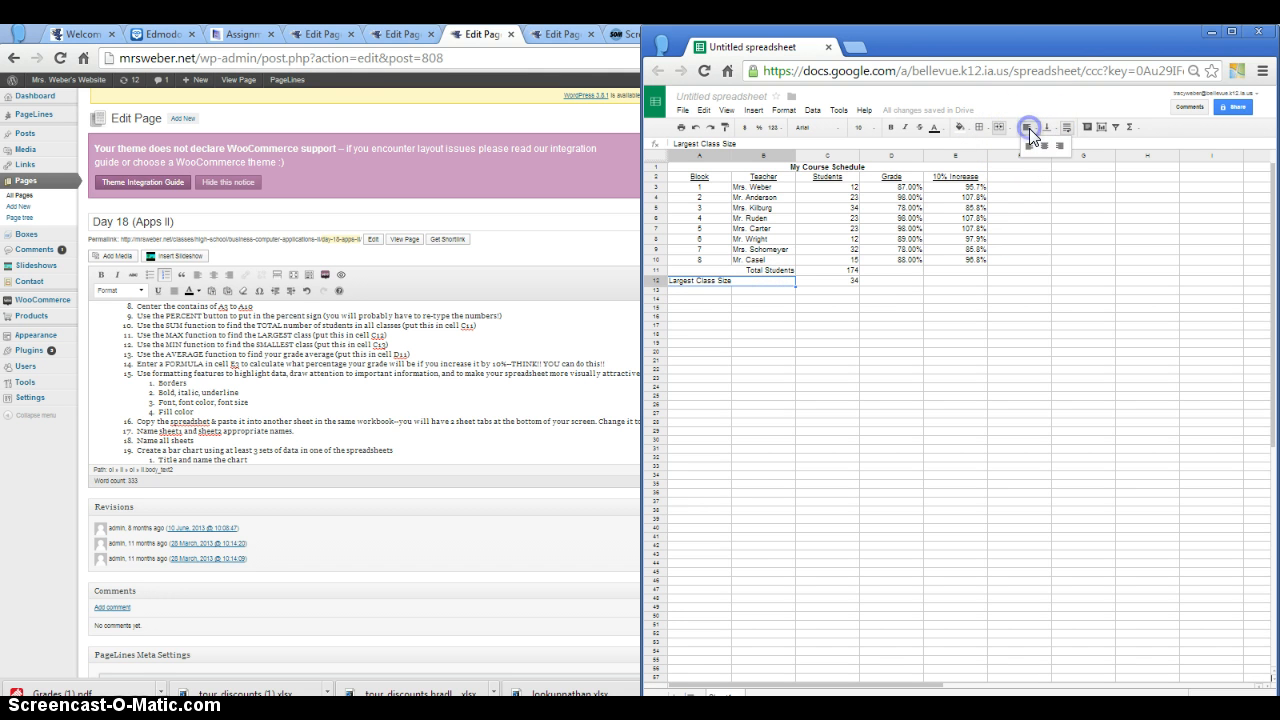
{"action": "left_click", "coordinate": [1060, 147]}
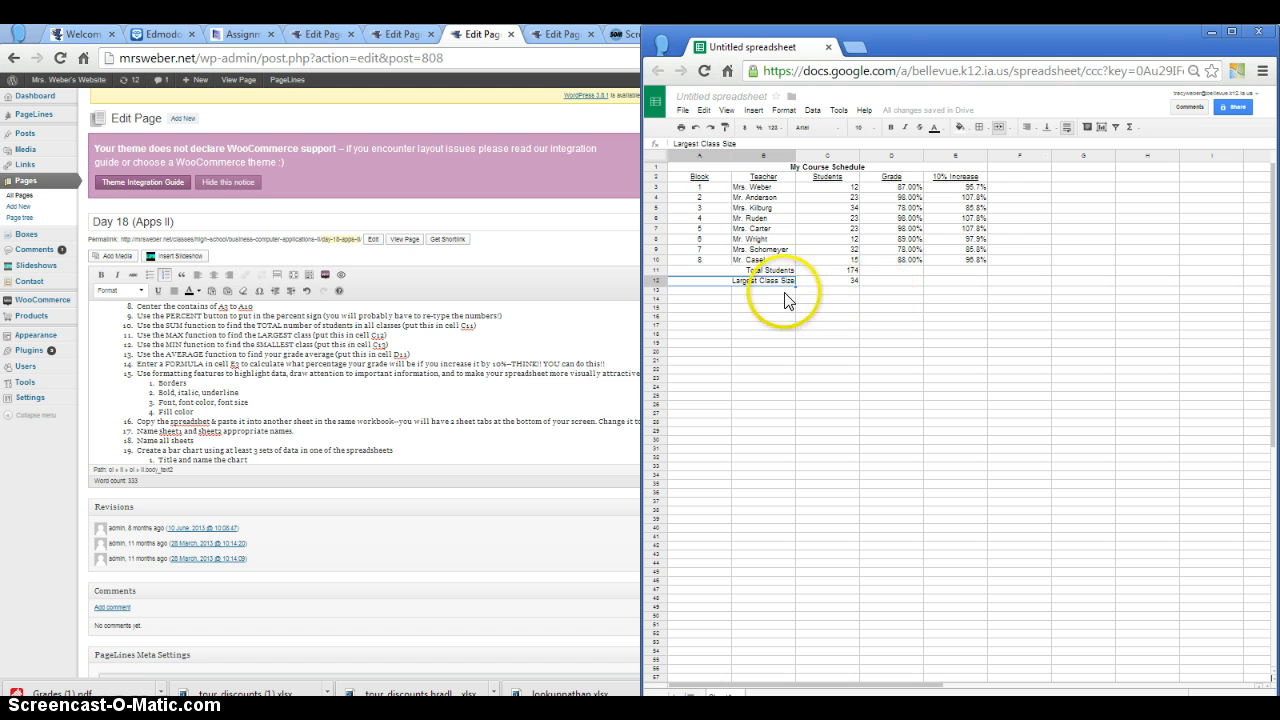
- Find the smallest class in C13 with =MIN(C3:C10) and enter the label Smallest Class Size in A13
{"action": "left_click", "coordinate": [837, 290]}
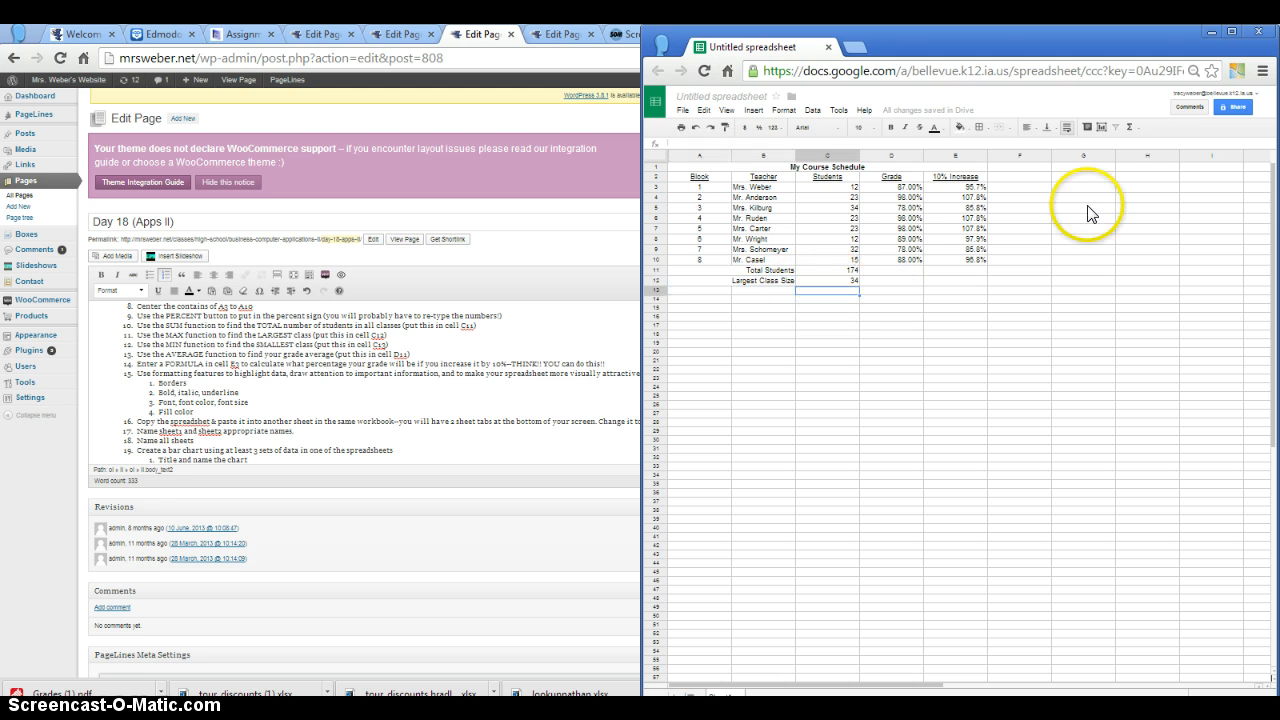
{"action": "left_click", "coordinate": [1130, 128]}
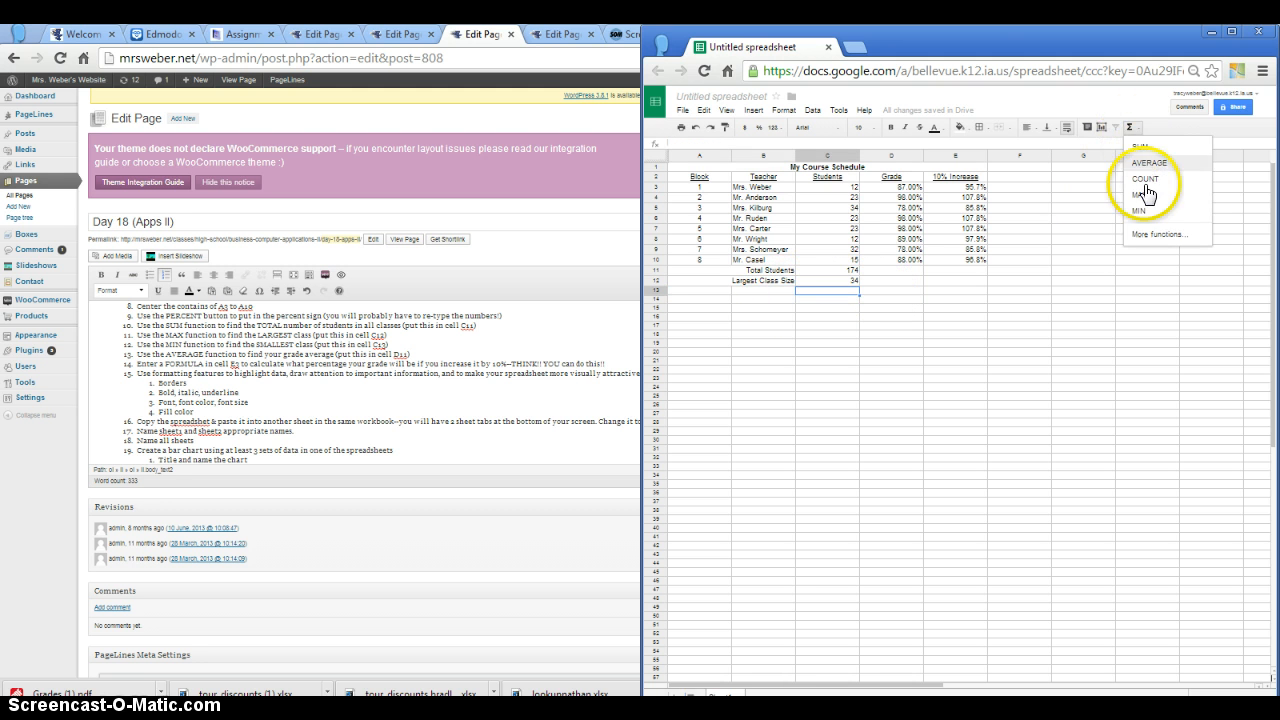
{"action": "left_click", "coordinate": [1142, 208]}
{"action": "left_click_drag", "start_coordinate": [828, 187], "coordinate": [825, 262]}
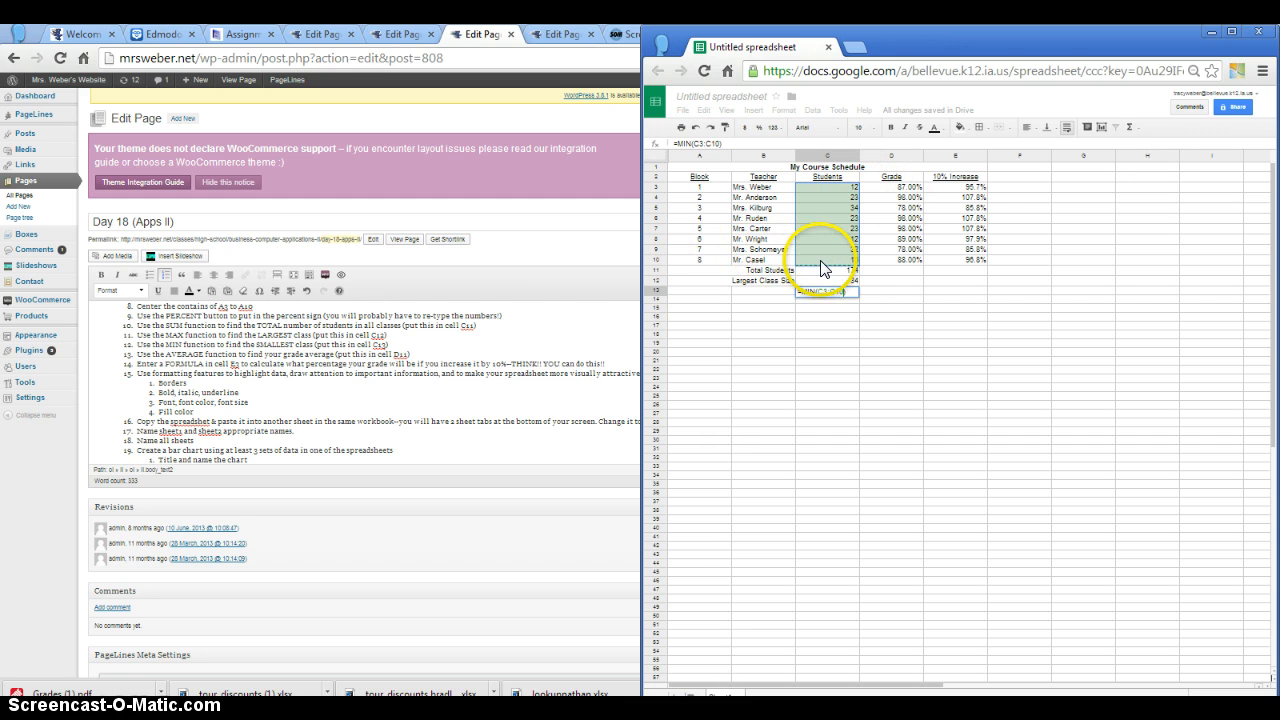
{"action": "left_click", "coordinate": [748, 290]}
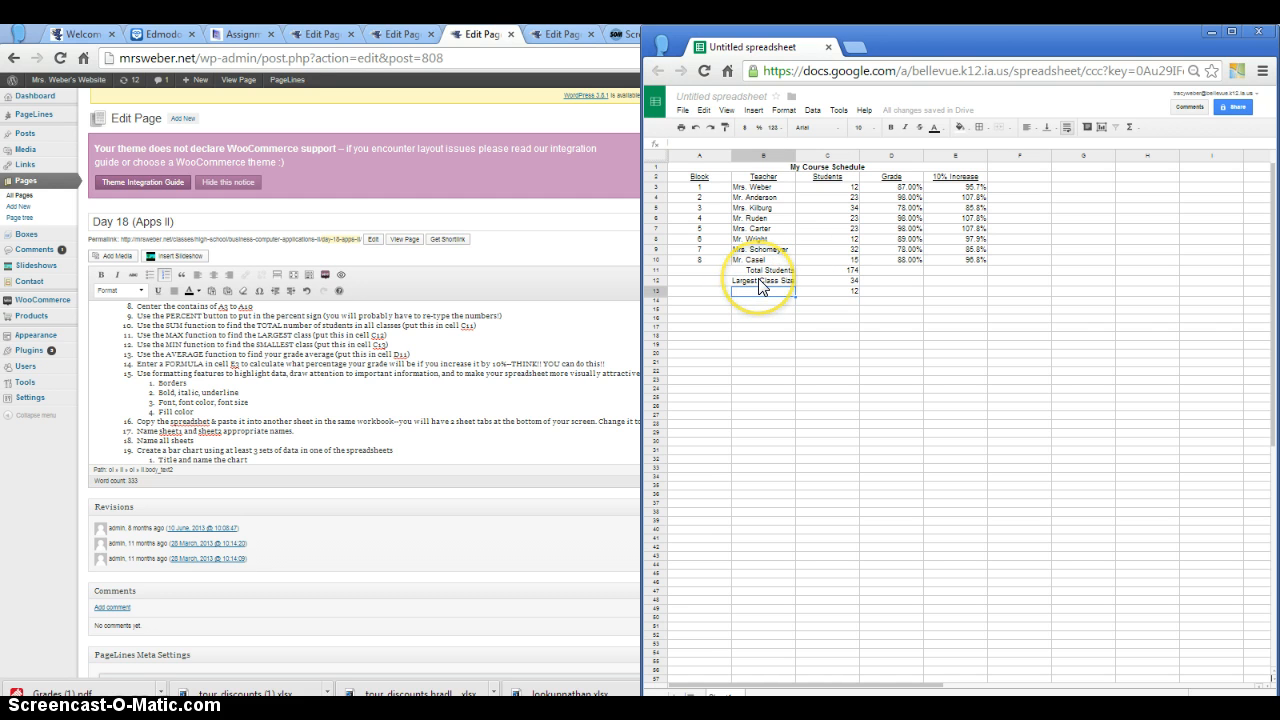
{"action": "key", "text": "Left"}
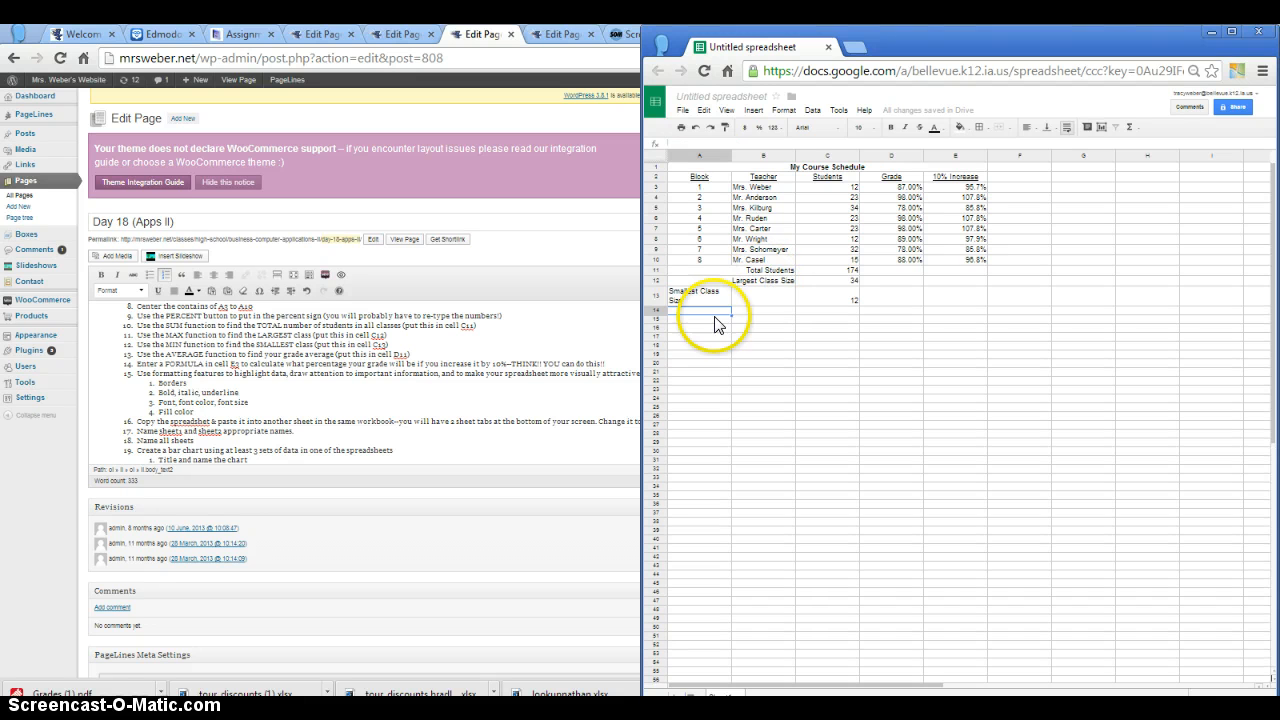
- Merge A13:B13 and right-align the Smallest Class Size label
{"action": "left_click", "coordinate": [742, 300]}
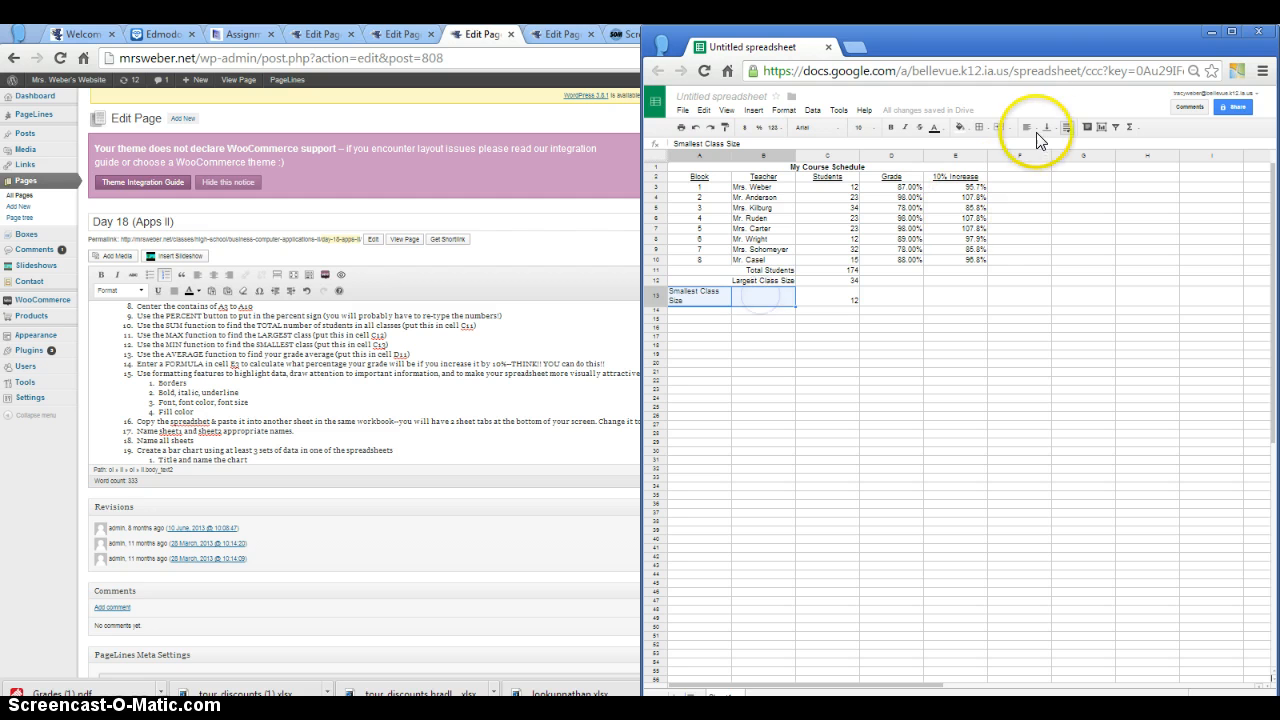
{"action": "left_click", "coordinate": [995, 127]}
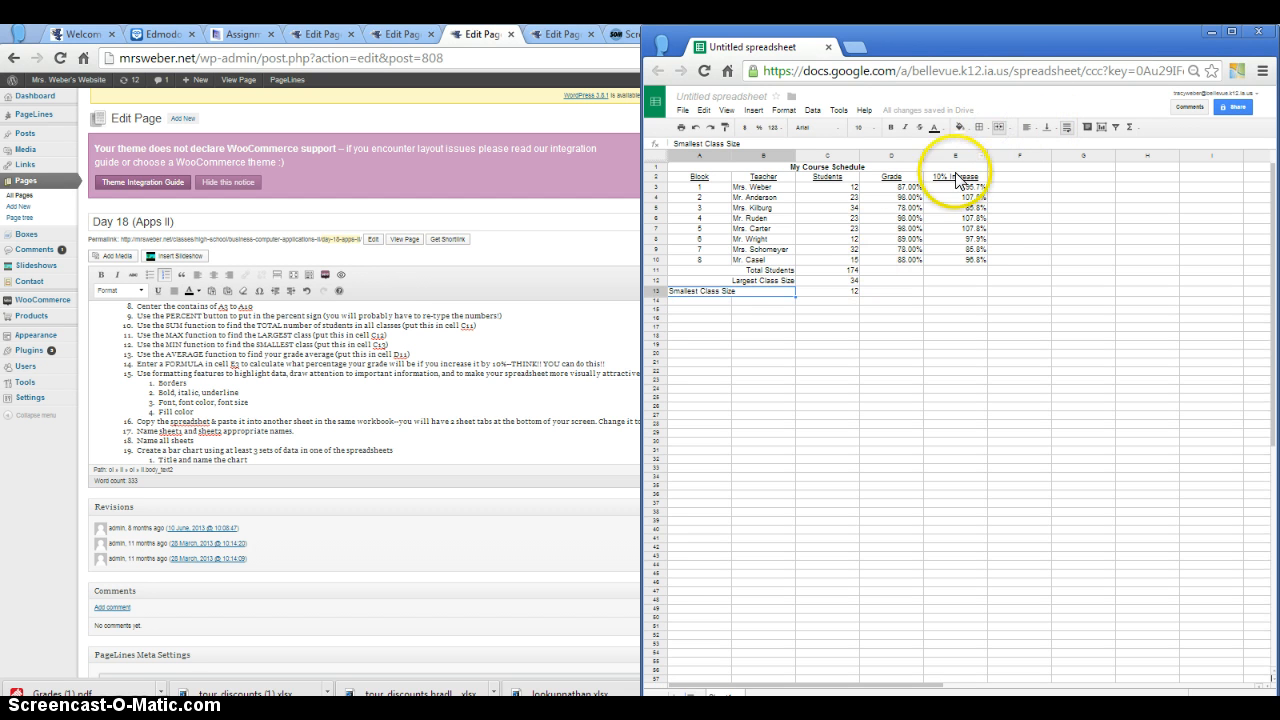
{"action": "left_click", "coordinate": [1027, 128]}
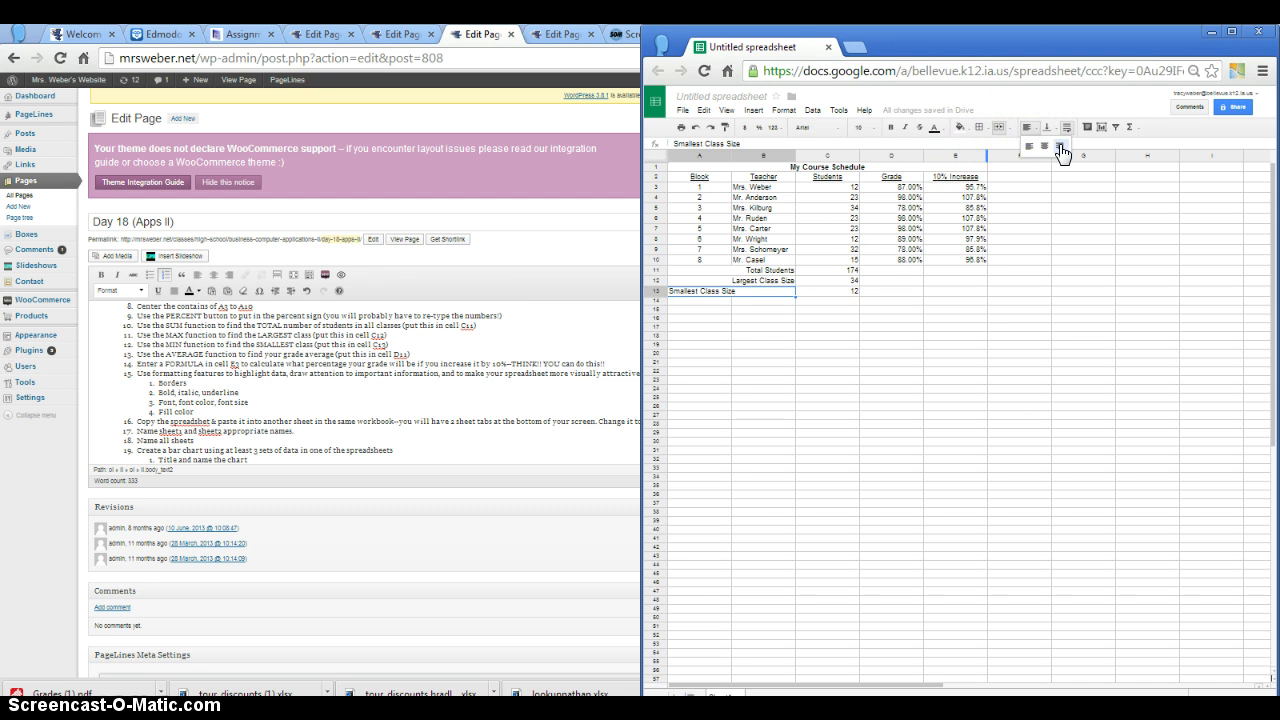
{"action": "left_click", "coordinate": [1061, 148]}
- Calculate the average class size in C14 with =AVERAGE(C3:C10)
{"action": "left_click", "coordinate": [829, 302]}
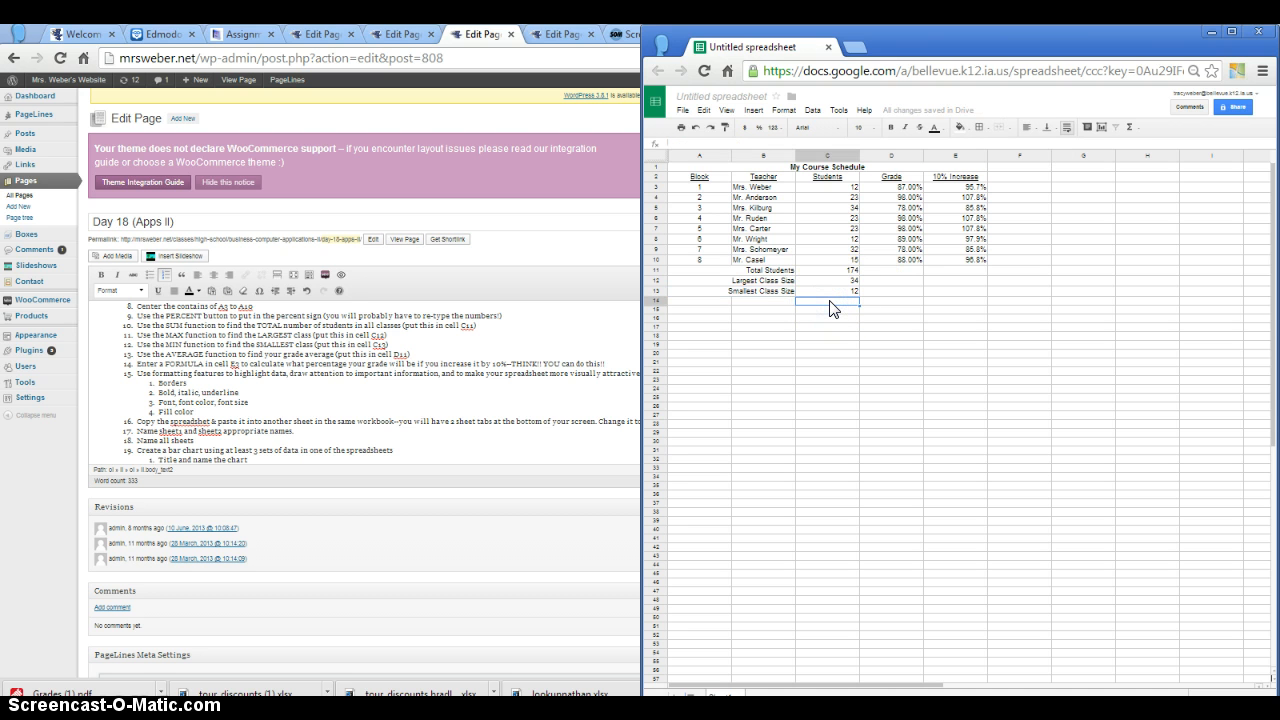
{"action": "left_click", "coordinate": [1133, 129]}
{"action": "left_click", "coordinate": [1149, 162]}
{"action": "left_click", "coordinate": [828, 187]}
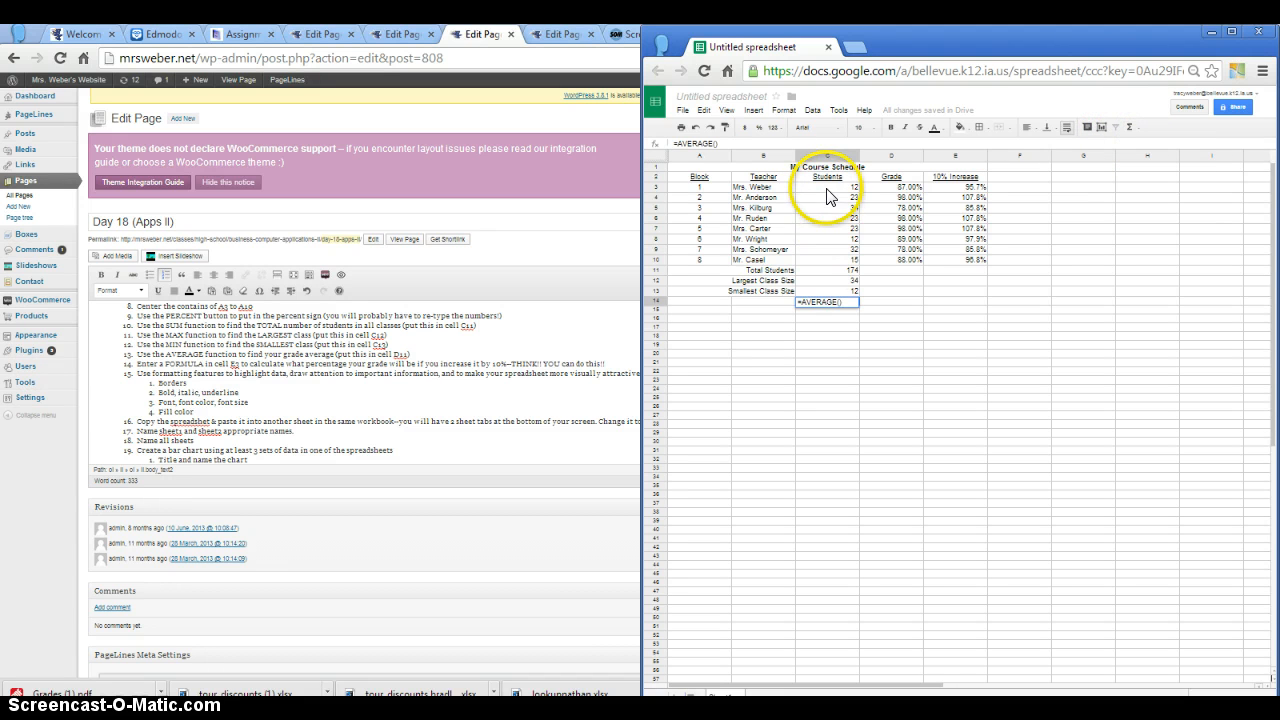
{"action": "left_click_drag", "start_coordinate": [827, 237], "coordinate": [829, 264]}
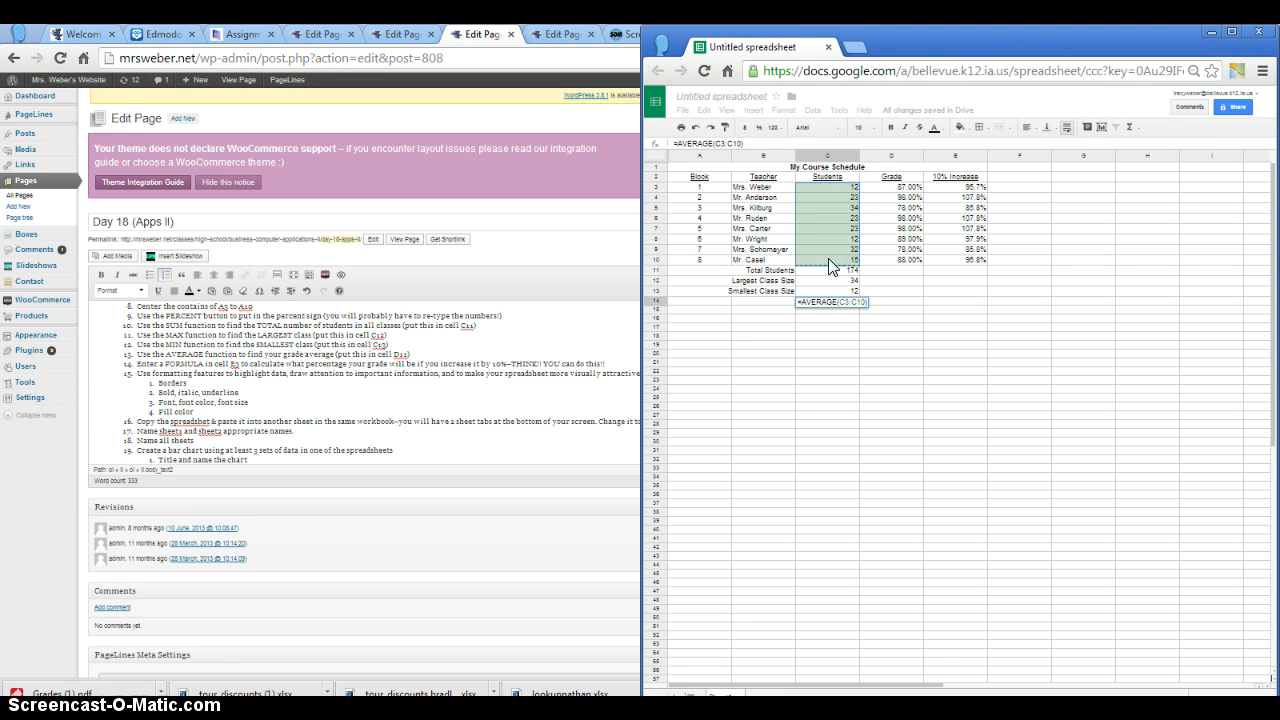
{"action": "key", "text": "Return"}
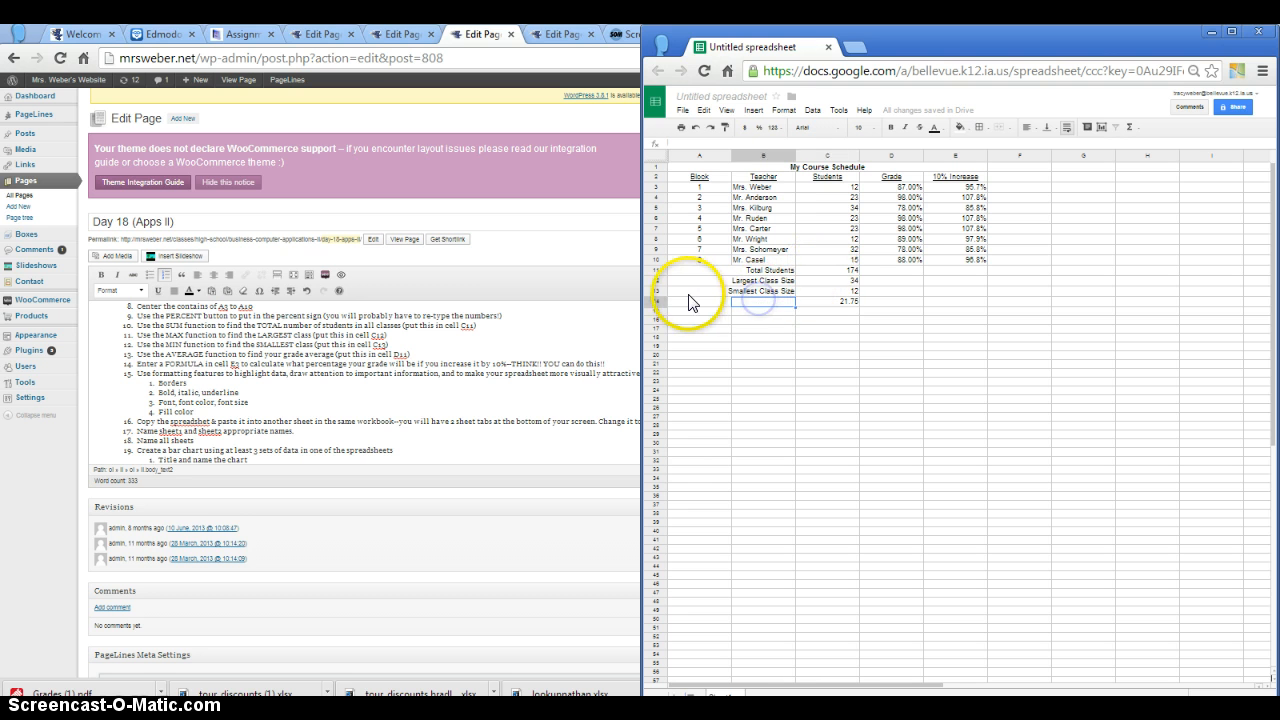
- Label the average row by entering Average Class Size in A14
{"action": "left_click", "coordinate": [689, 303]}
{"action": "left_click", "coordinate": [684, 280]}
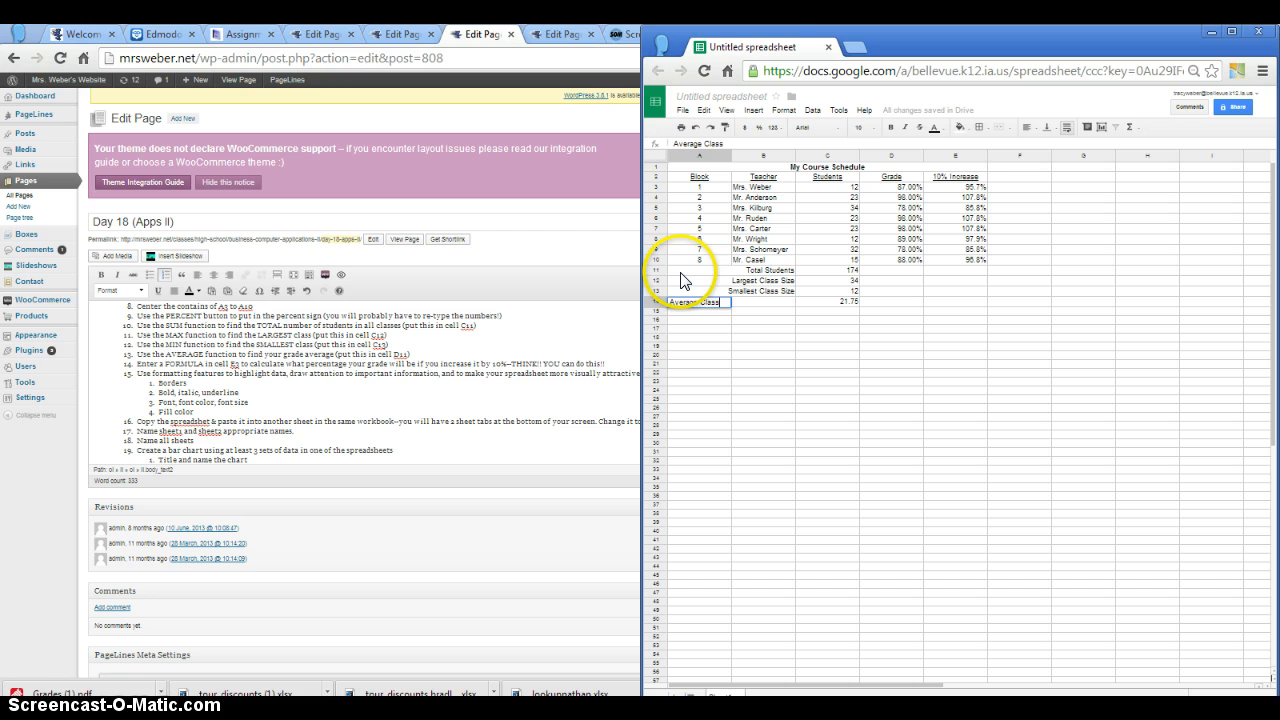
{"action": "type", "text": "Average Class Size"}
{"action": "key", "text": "Return"}
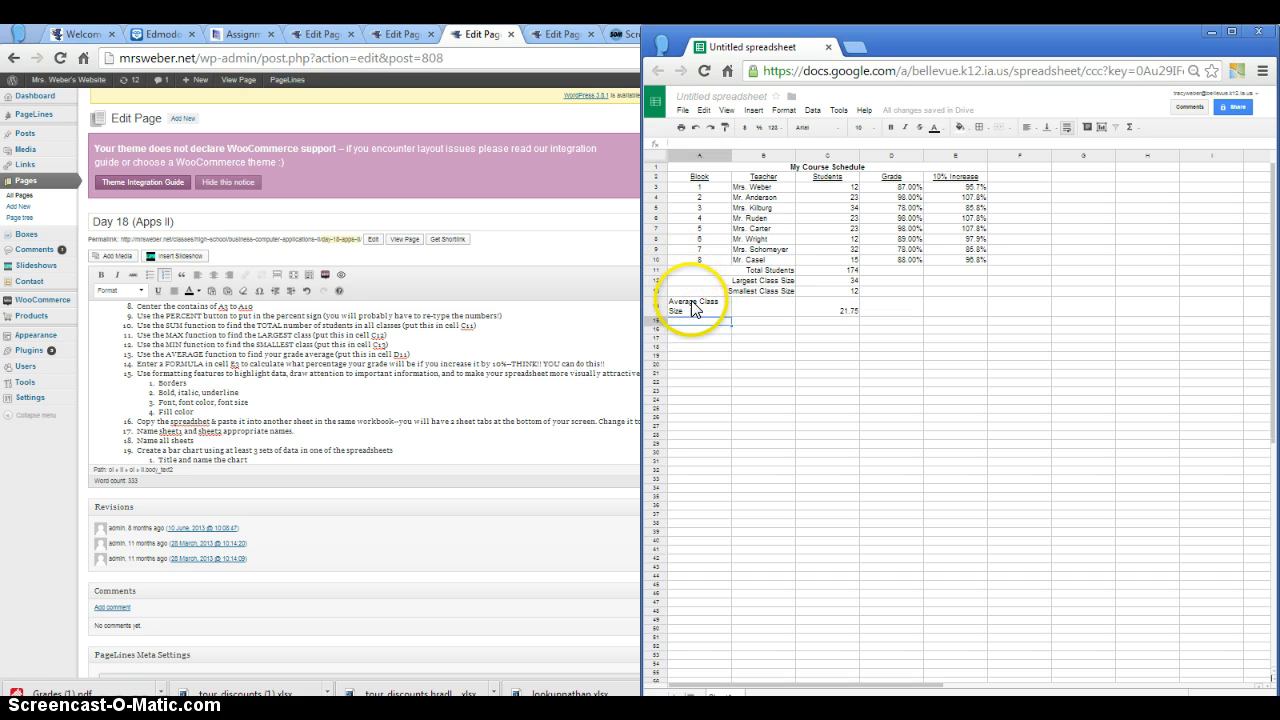
- Merge A14:B14 and right-align the Average Class Size label
{"action": "left_click_drag", "start_coordinate": [692, 307], "coordinate": [777, 306]}
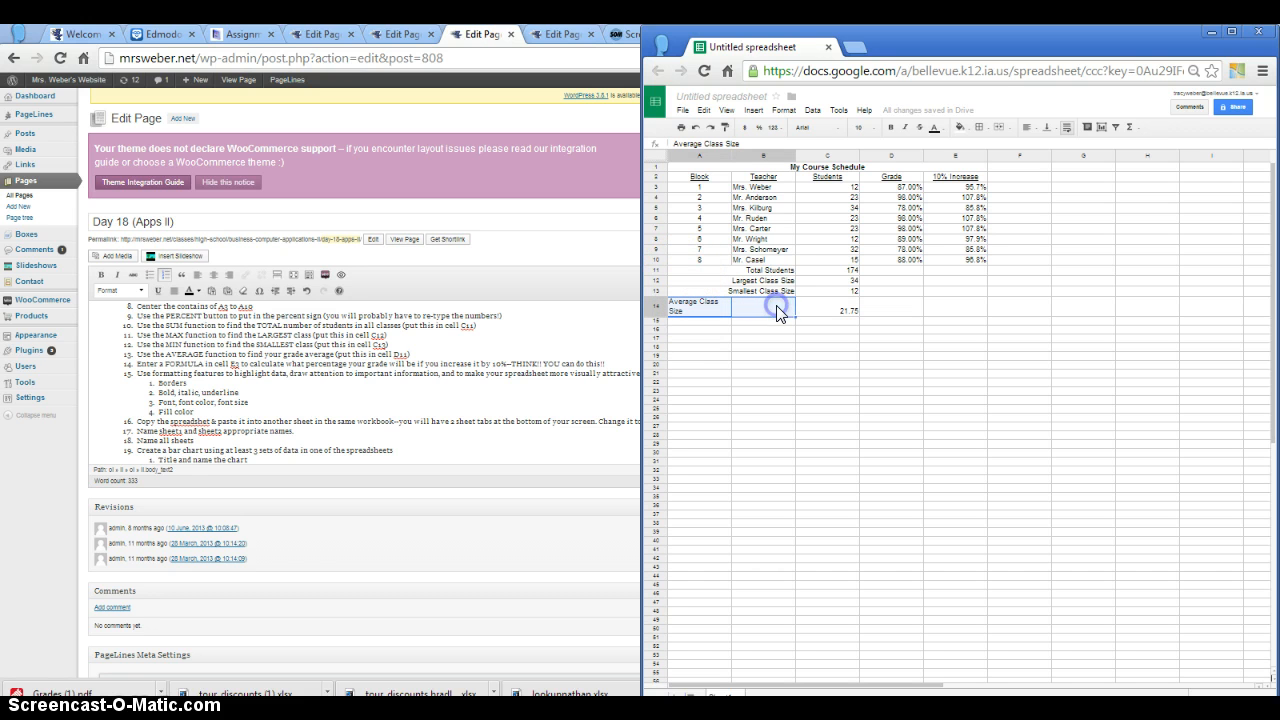
{"action": "left_click", "coordinate": [998, 128]}
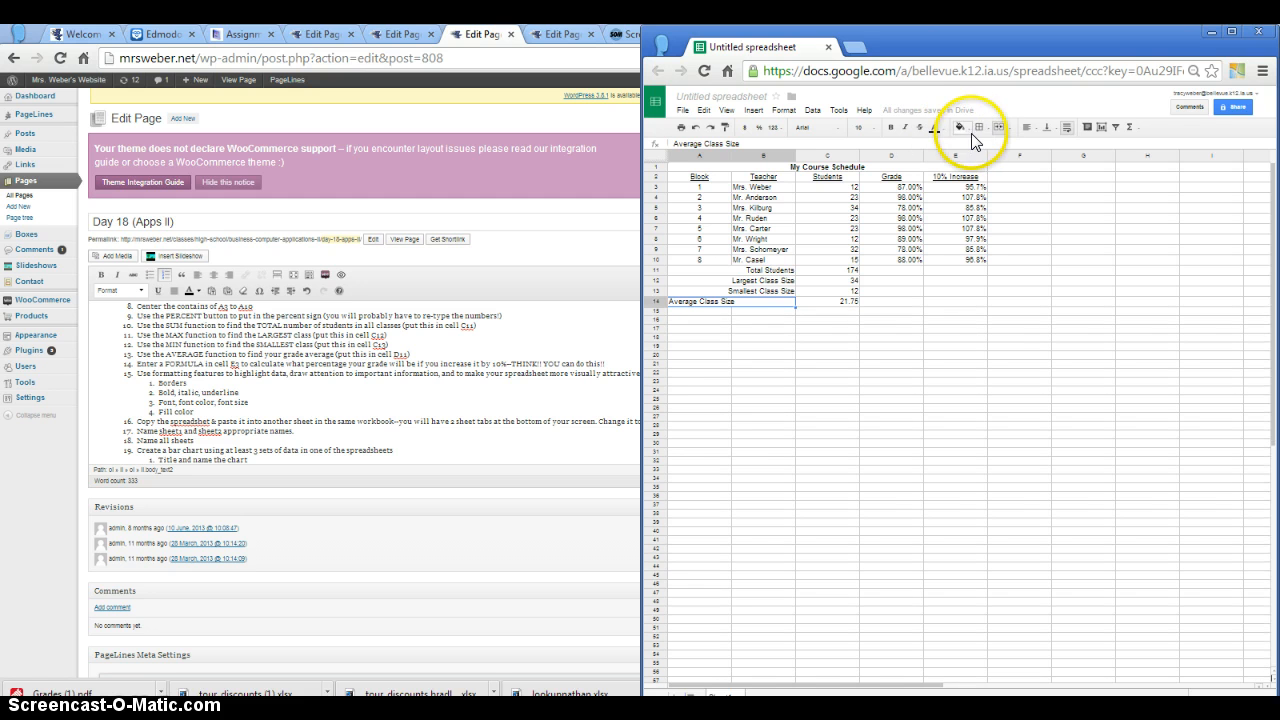
{"action": "left_click", "coordinate": [1060, 148]}
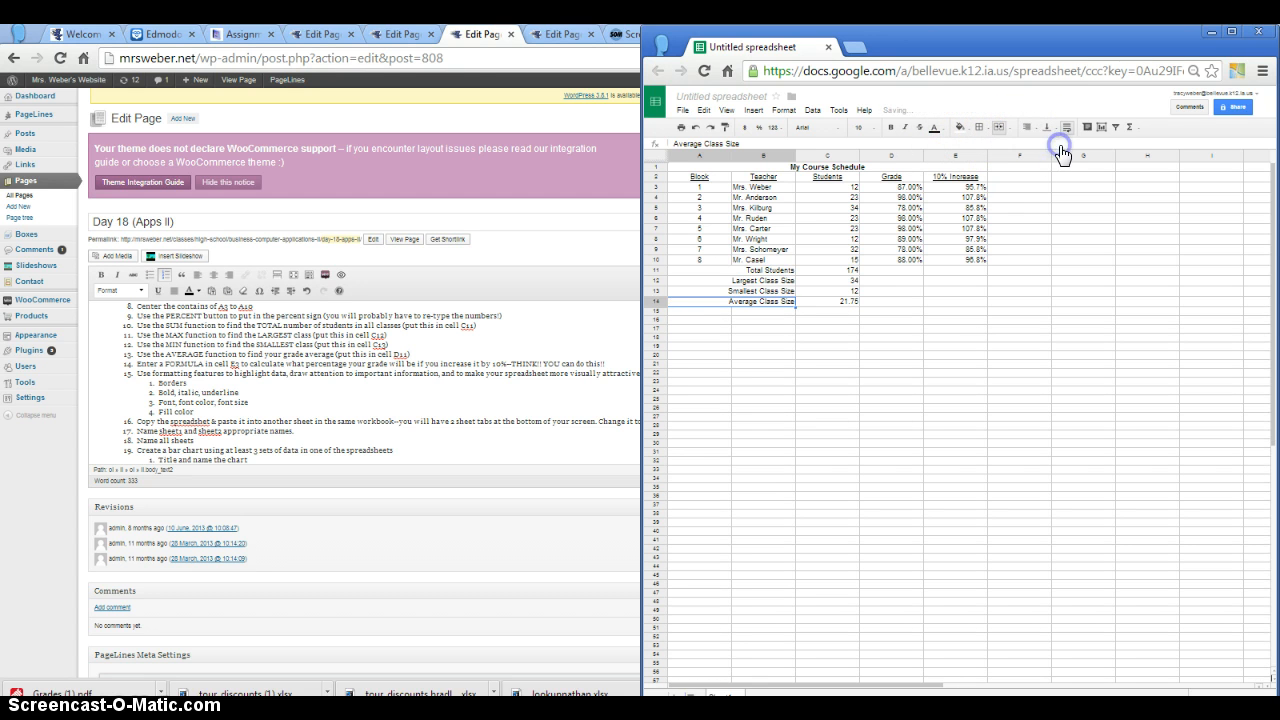
- Format the total, largest and smallest class values in C11:C13 with a custom decimal format of 1 place
{"action": "left_click", "coordinate": [849, 303]}
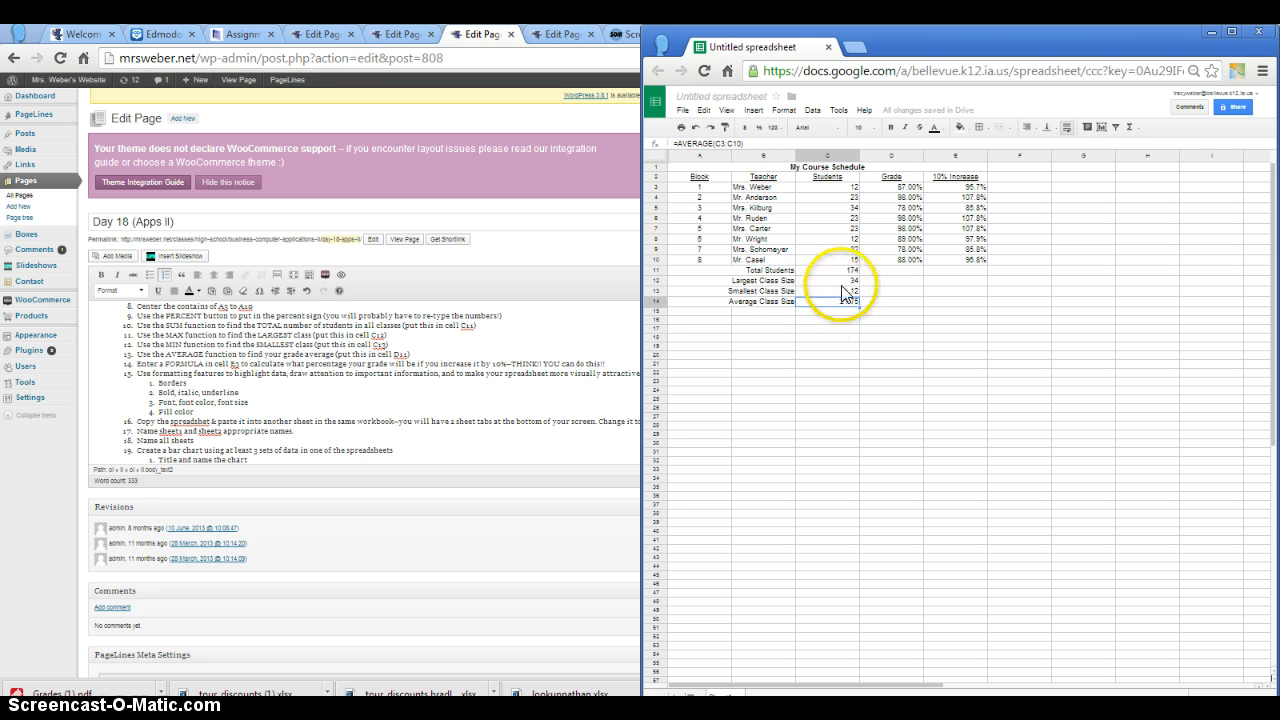
{"action": "left_click", "coordinate": [834, 271]}
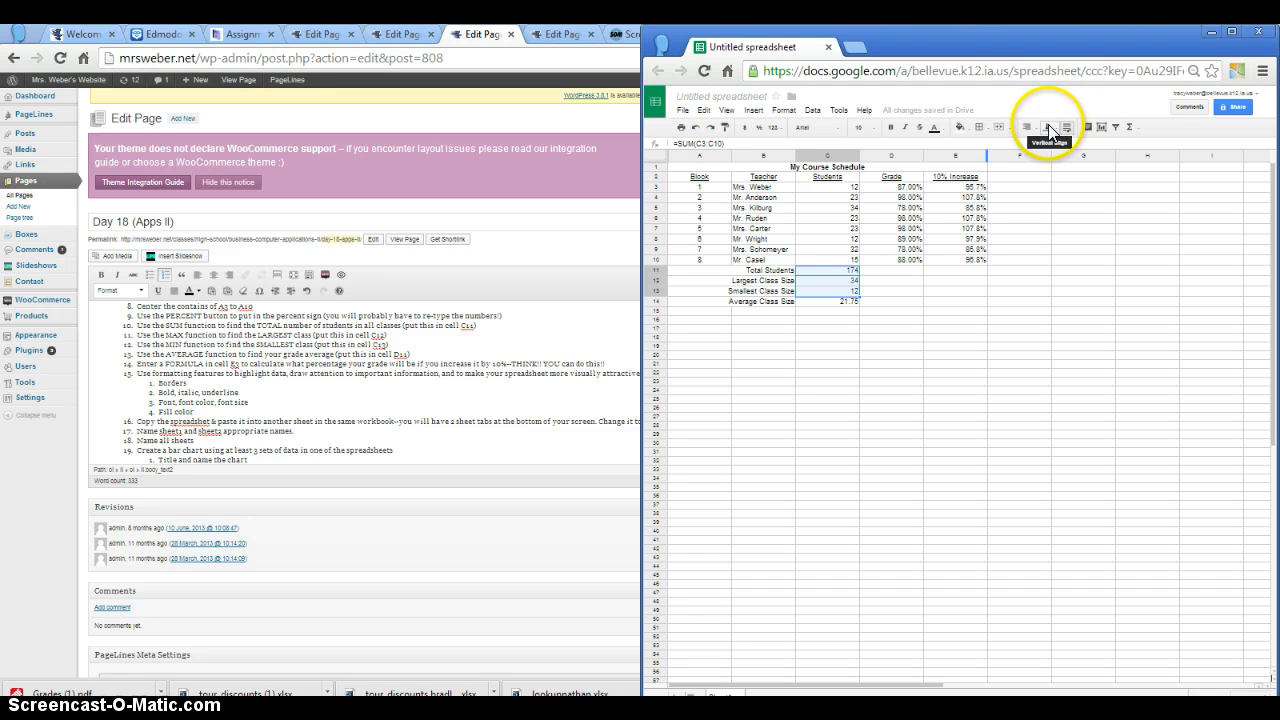
{"action": "left_click", "coordinate": [779, 128]}
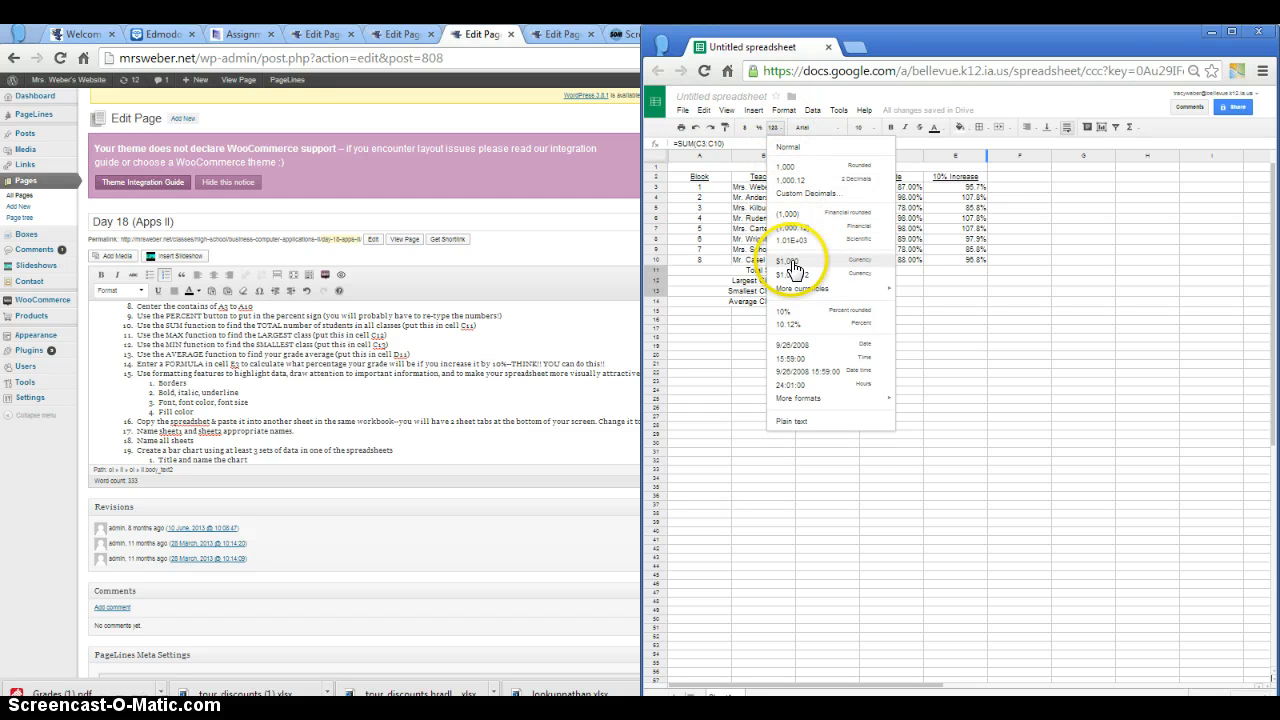
{"action": "mouse_move", "coordinate": [796, 404]}
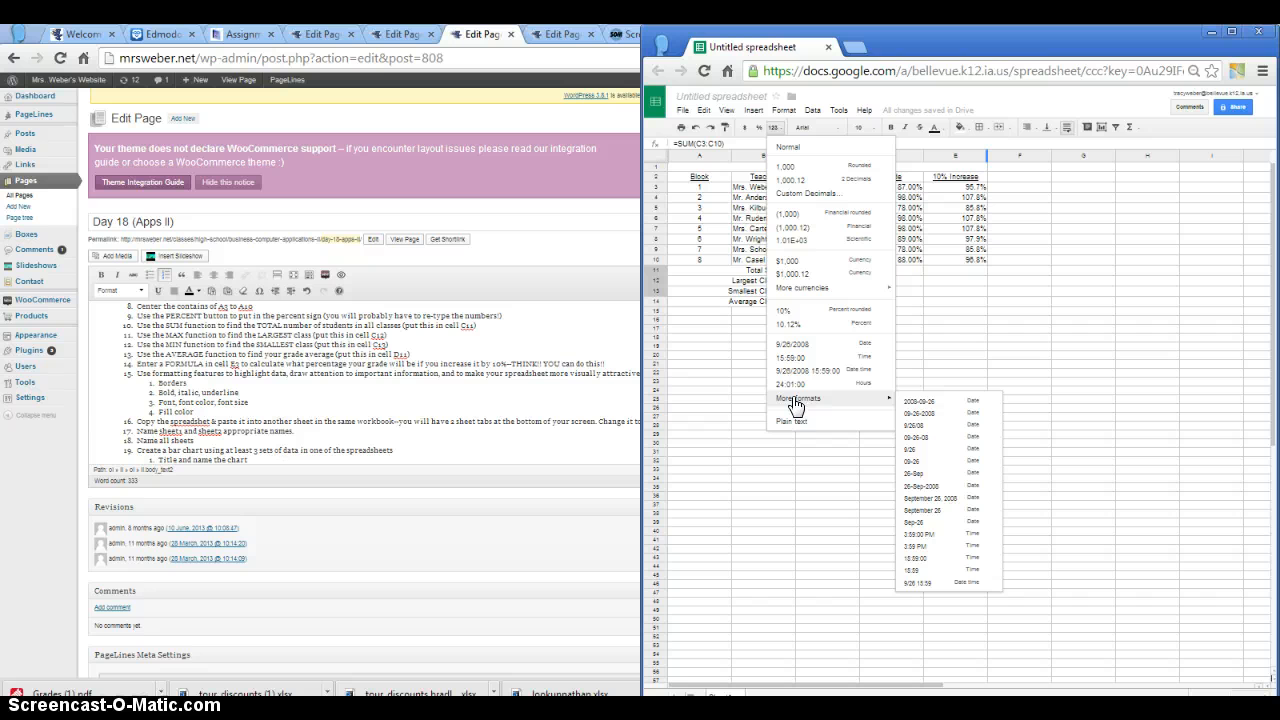
{"action": "left_click", "coordinate": [785, 112]}
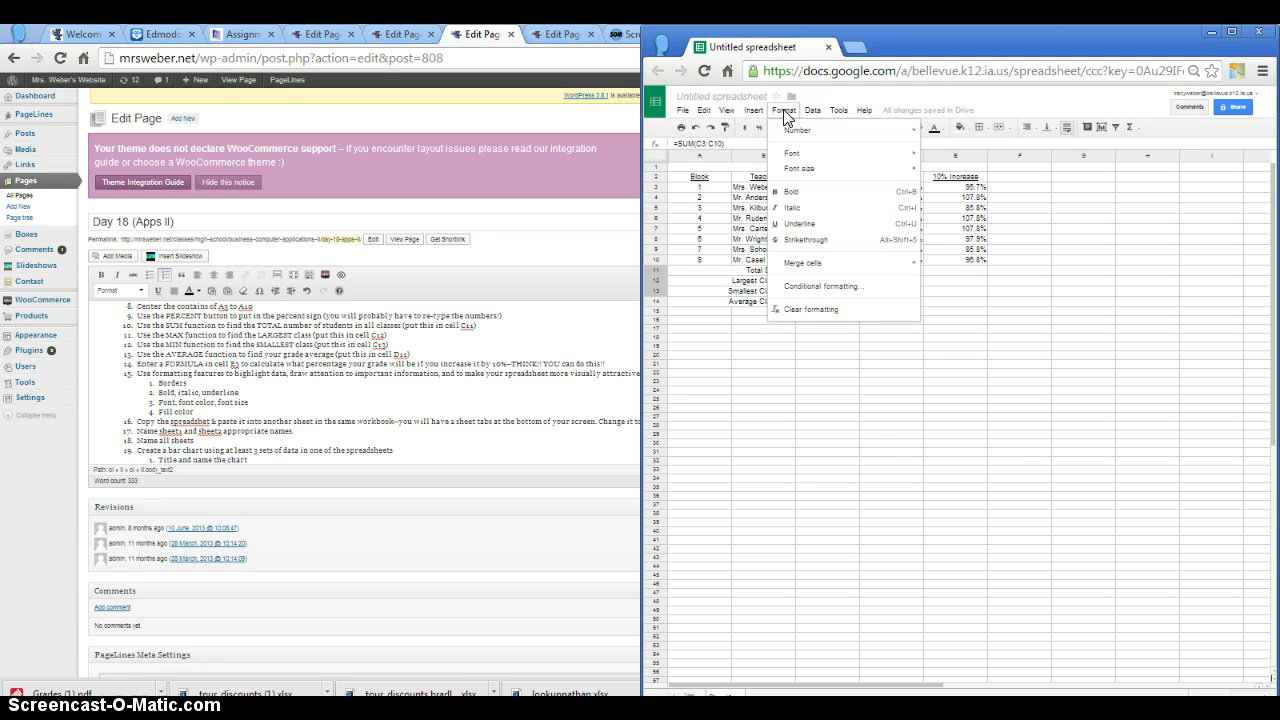
{"action": "left_click", "coordinate": [812, 112]}
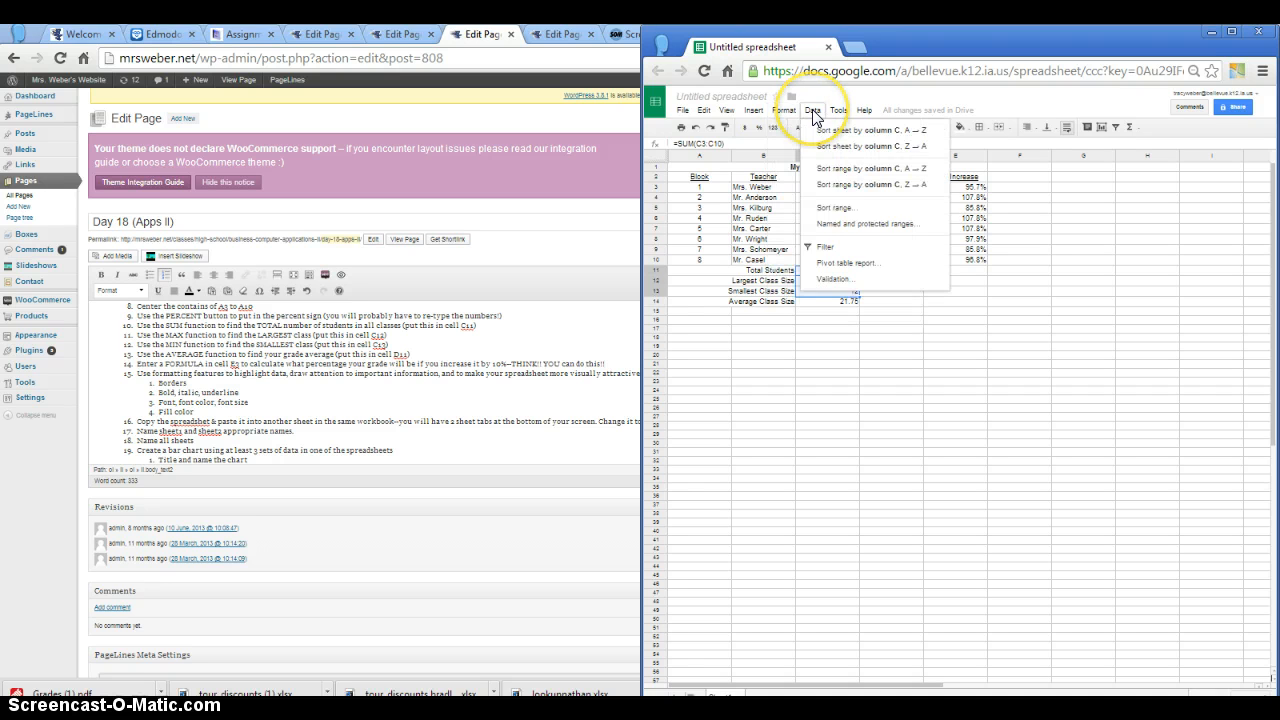
{"action": "mouse_move", "coordinate": [837, 117]}
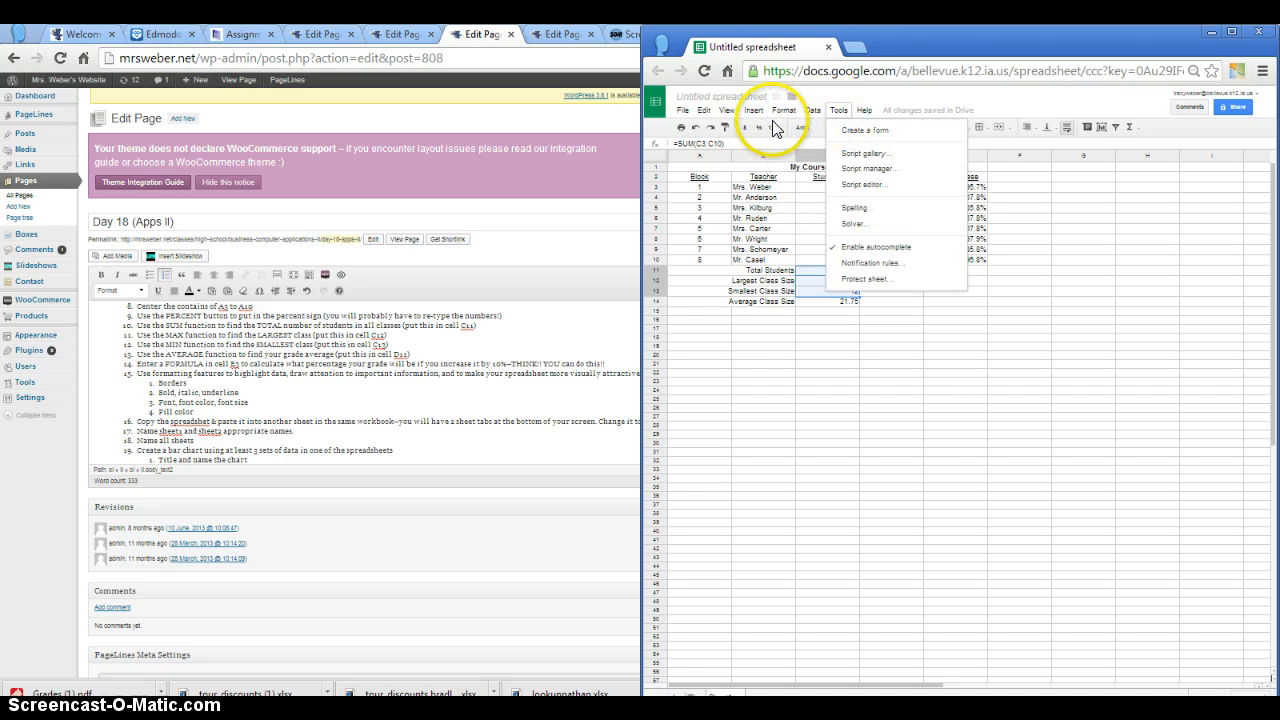
{"action": "mouse_move", "coordinate": [757, 120]}
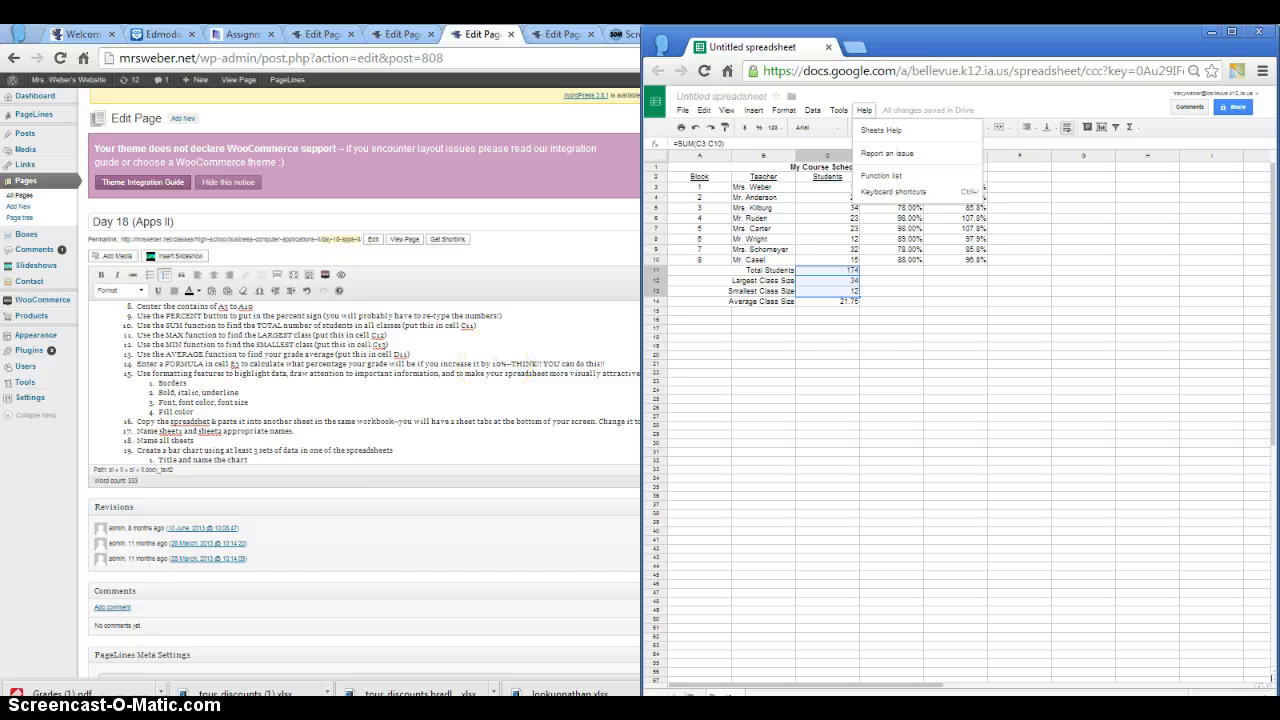
{"action": "left_click", "coordinate": [780, 129]}
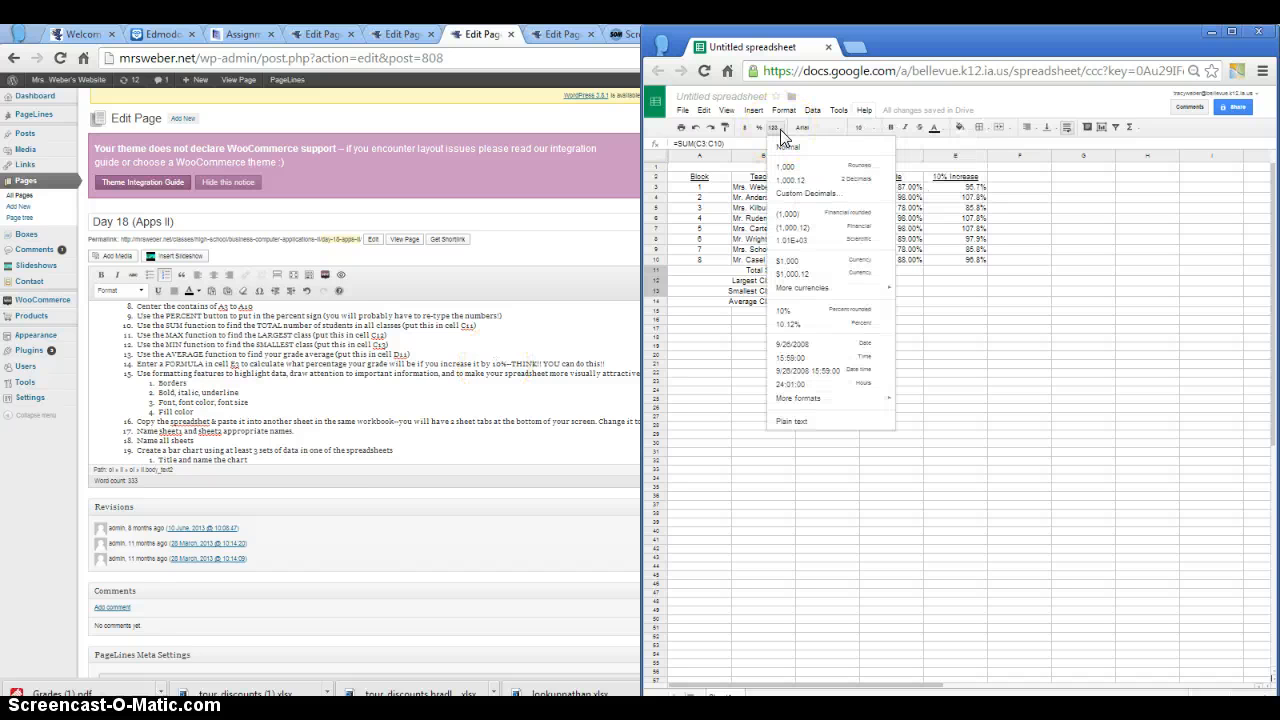
{"action": "left_click", "coordinate": [790, 195]}
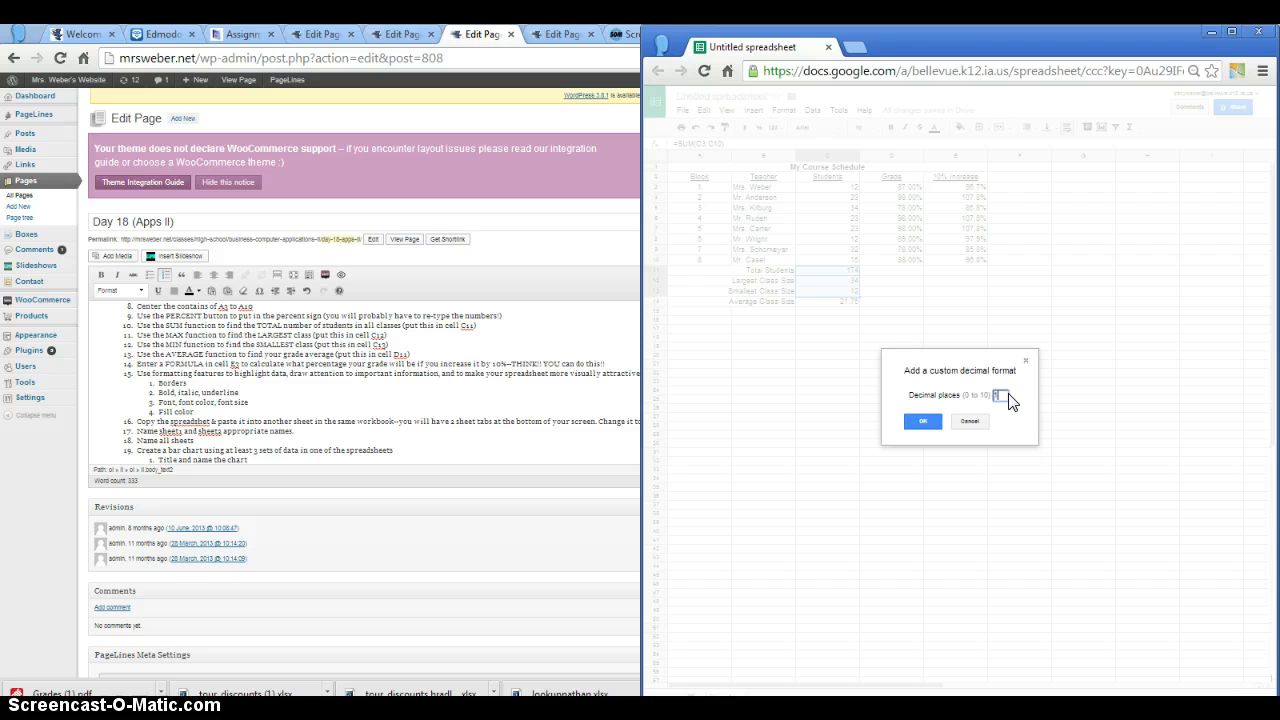
{"action": "left_click", "coordinate": [922, 419]}
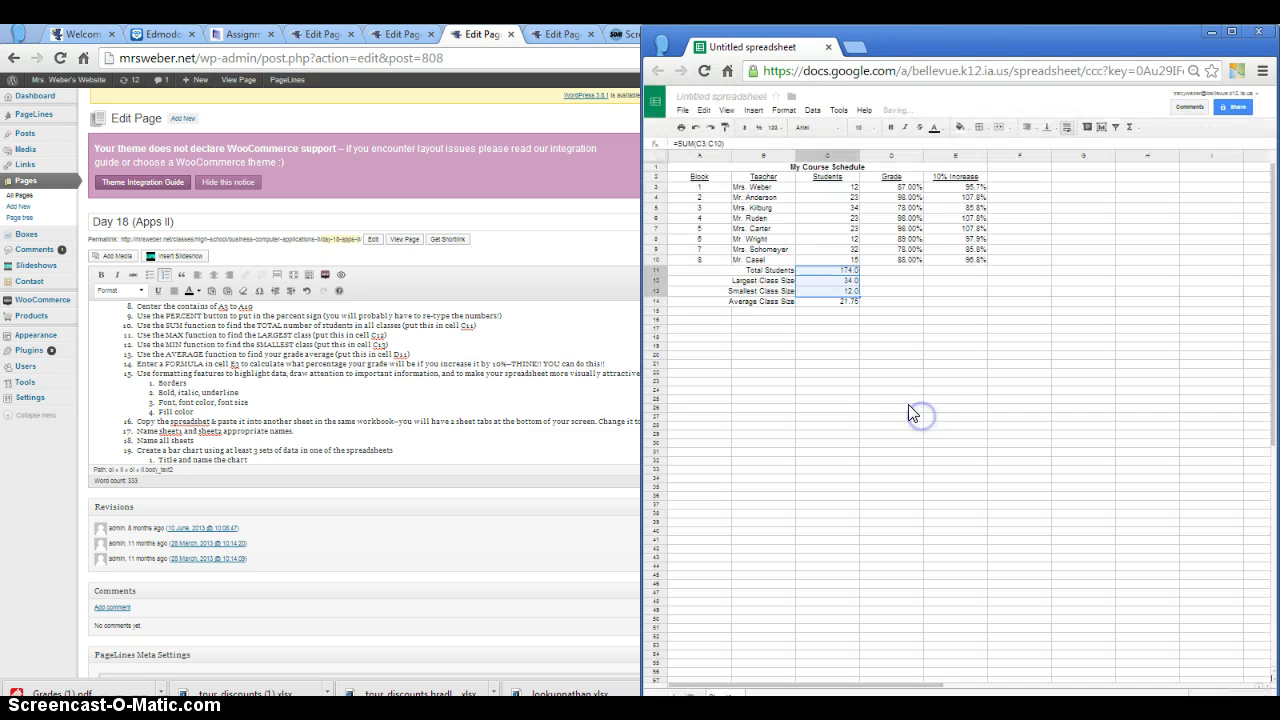
- Apply a custom decimal format of 1 place to the average class size in C14
{"action": "left_click", "coordinate": [840, 302]}
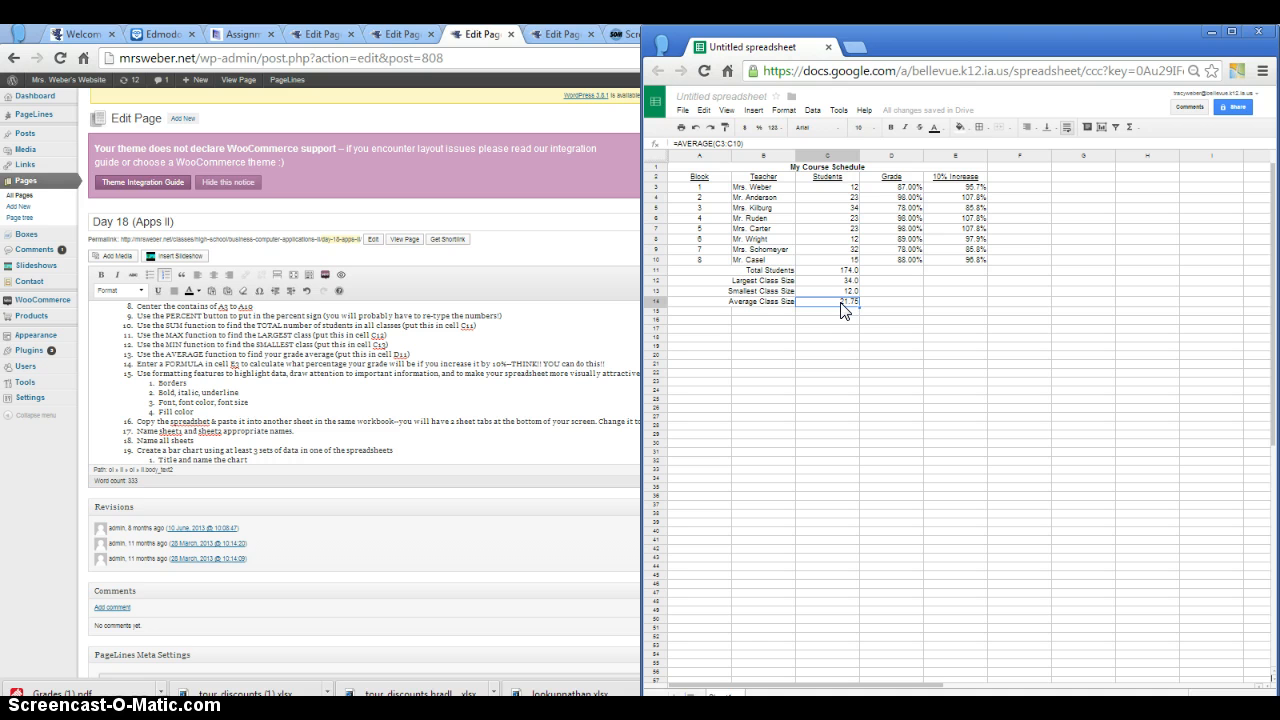
{"action": "left_click", "coordinate": [777, 128]}
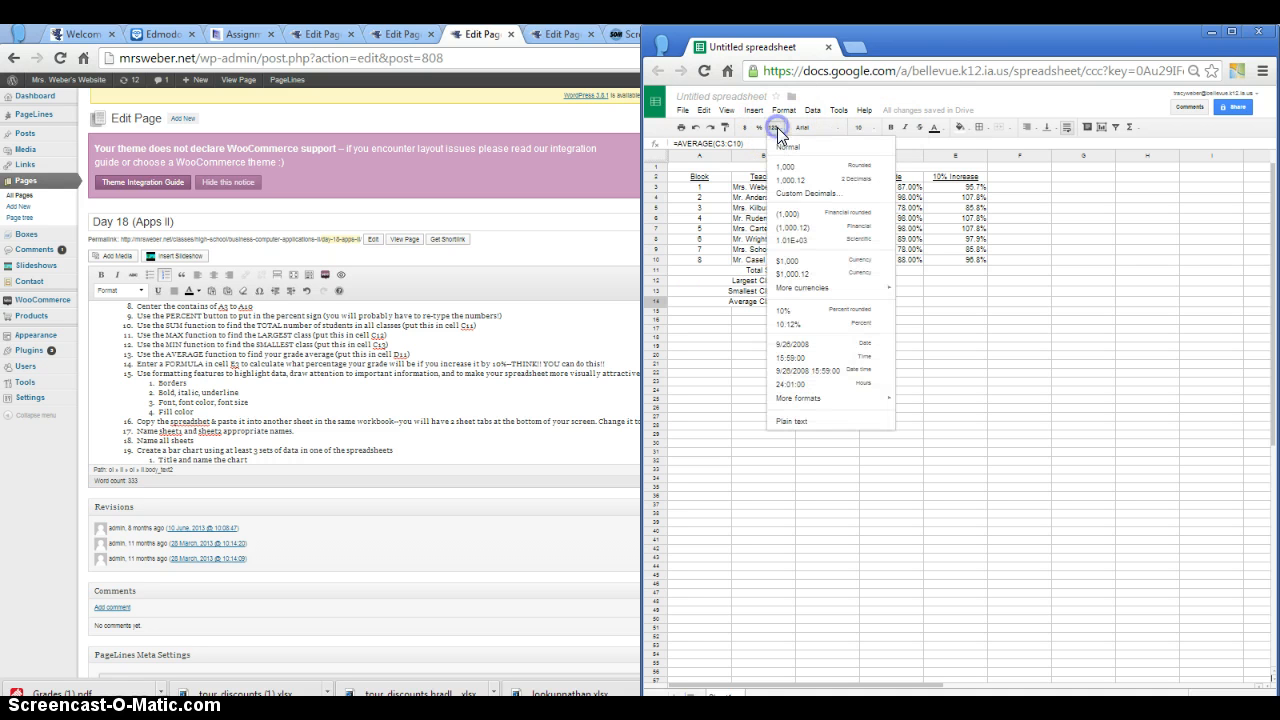
{"action": "left_click", "coordinate": [805, 193]}
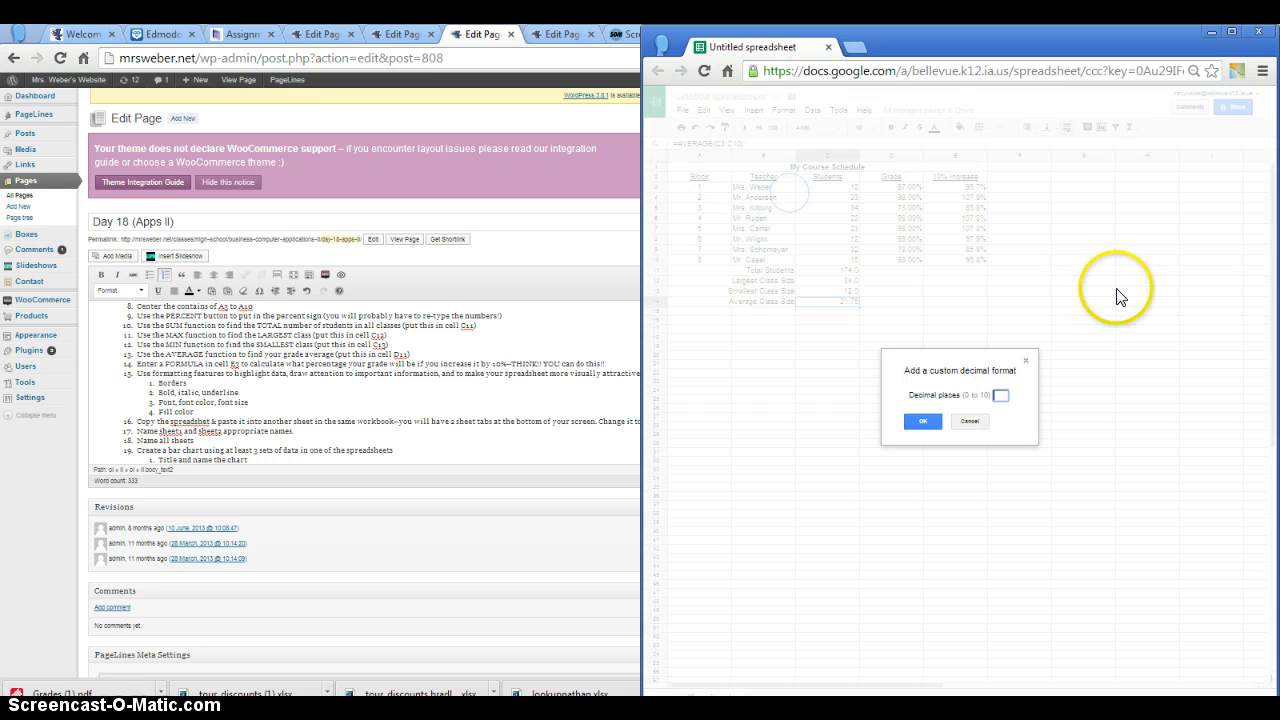
{"action": "type", "text": "1"}
{"action": "left_click", "coordinate": [924, 420]}
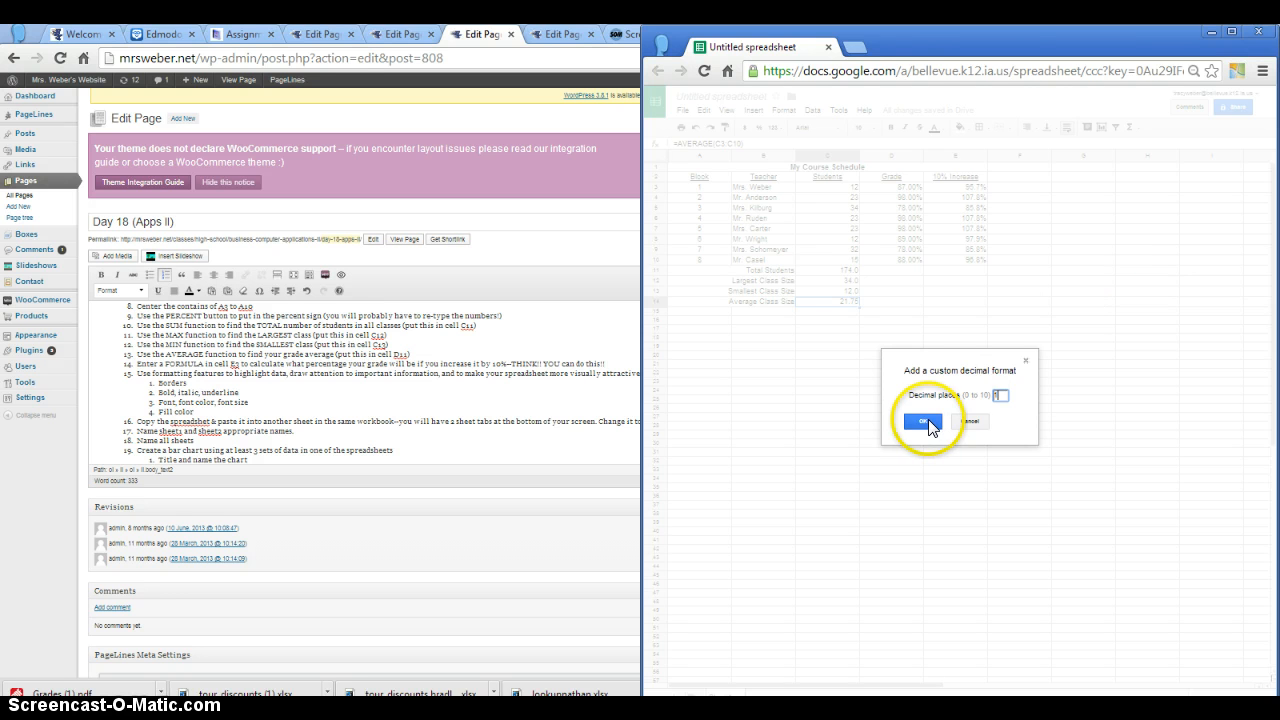
{"action": "left_click", "coordinate": [881, 357]}
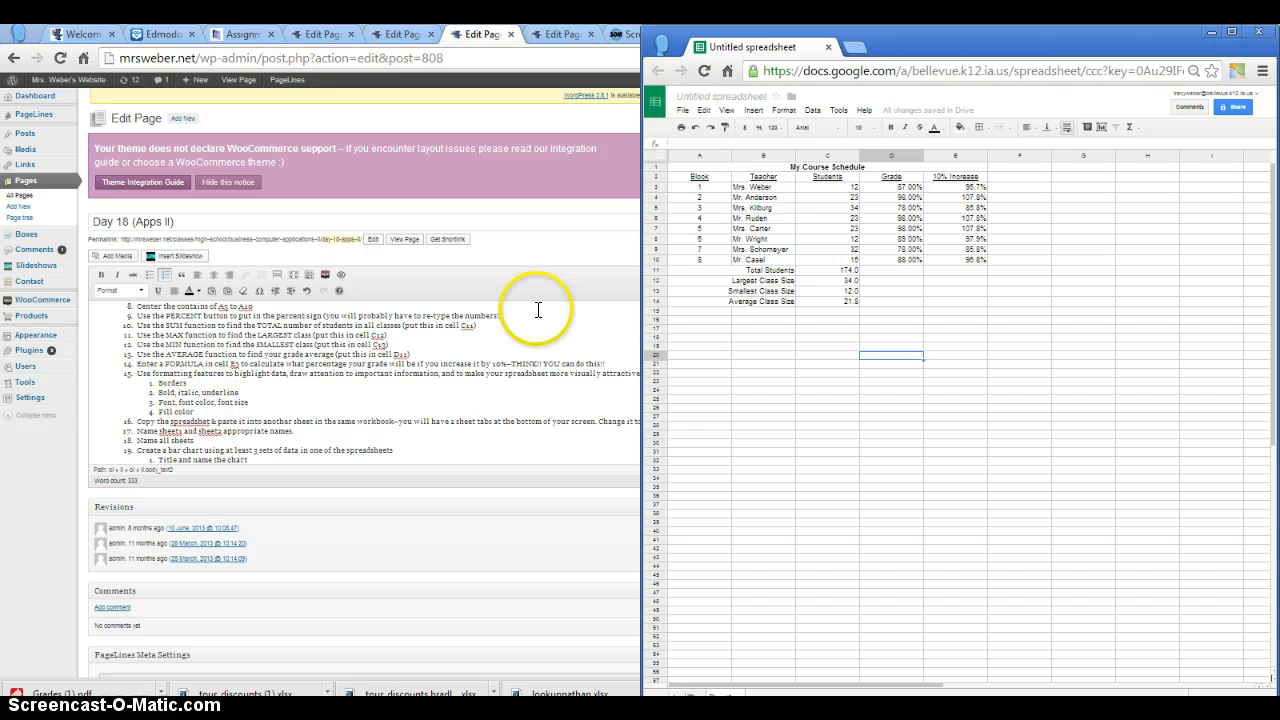
- Add a blue dashed outer border around the whole course schedule table, A1:E14
{"action": "left_click_drag", "start_coordinate": [706, 166], "coordinate": [800, 312]}
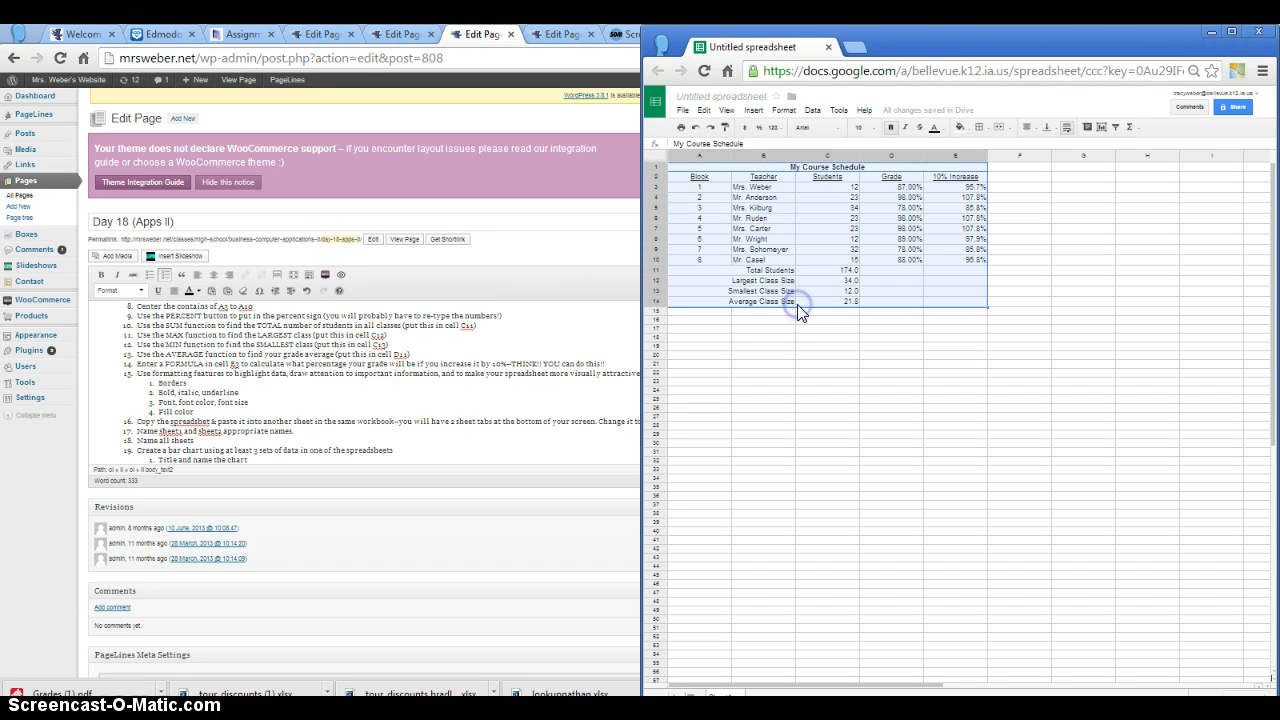
{"action": "left_click", "coordinate": [987, 131]}
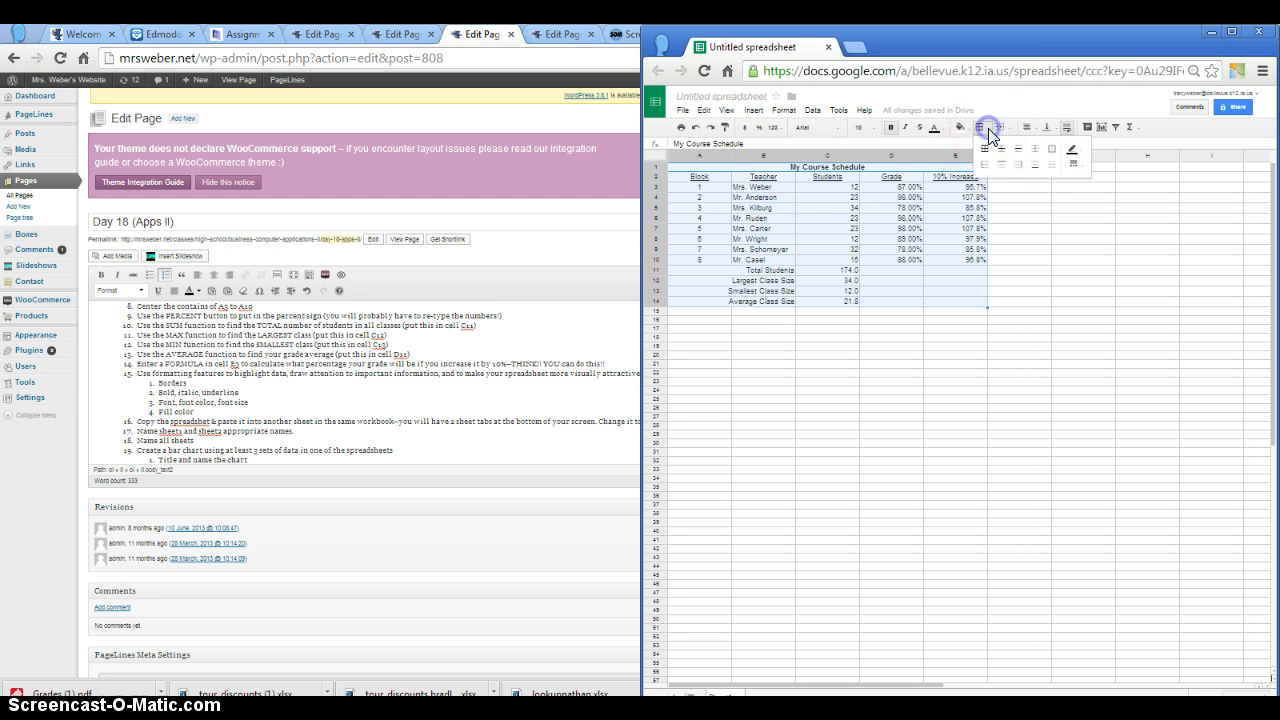
{"action": "left_click", "coordinate": [1053, 150]}
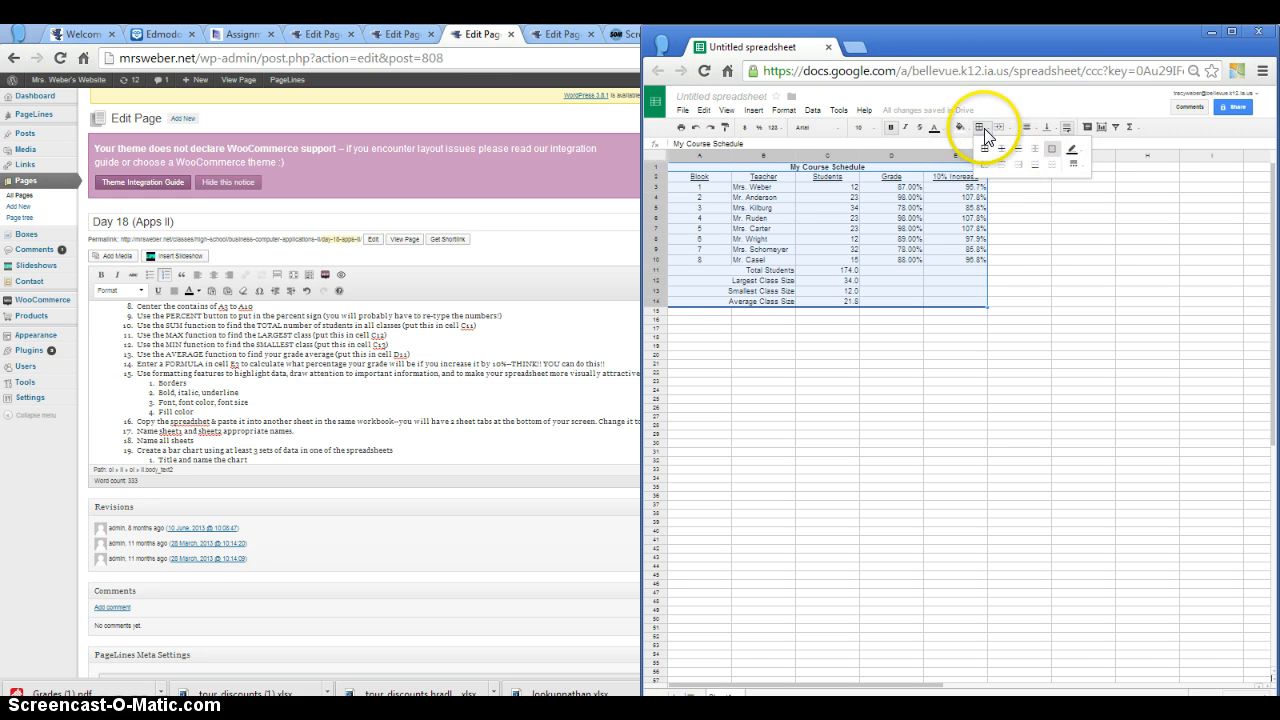
{"action": "left_click", "coordinate": [1082, 155]}
{"action": "left_click", "coordinate": [1147, 201]}
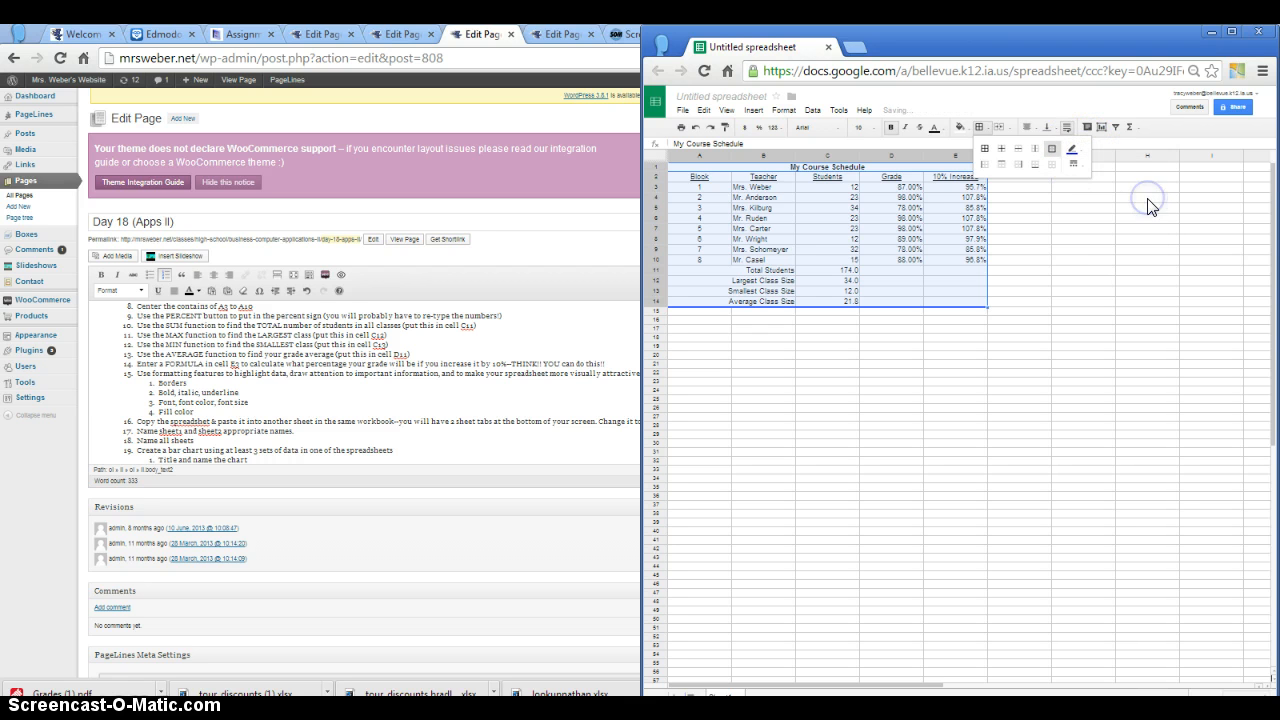
{"action": "left_click", "coordinate": [1077, 166]}
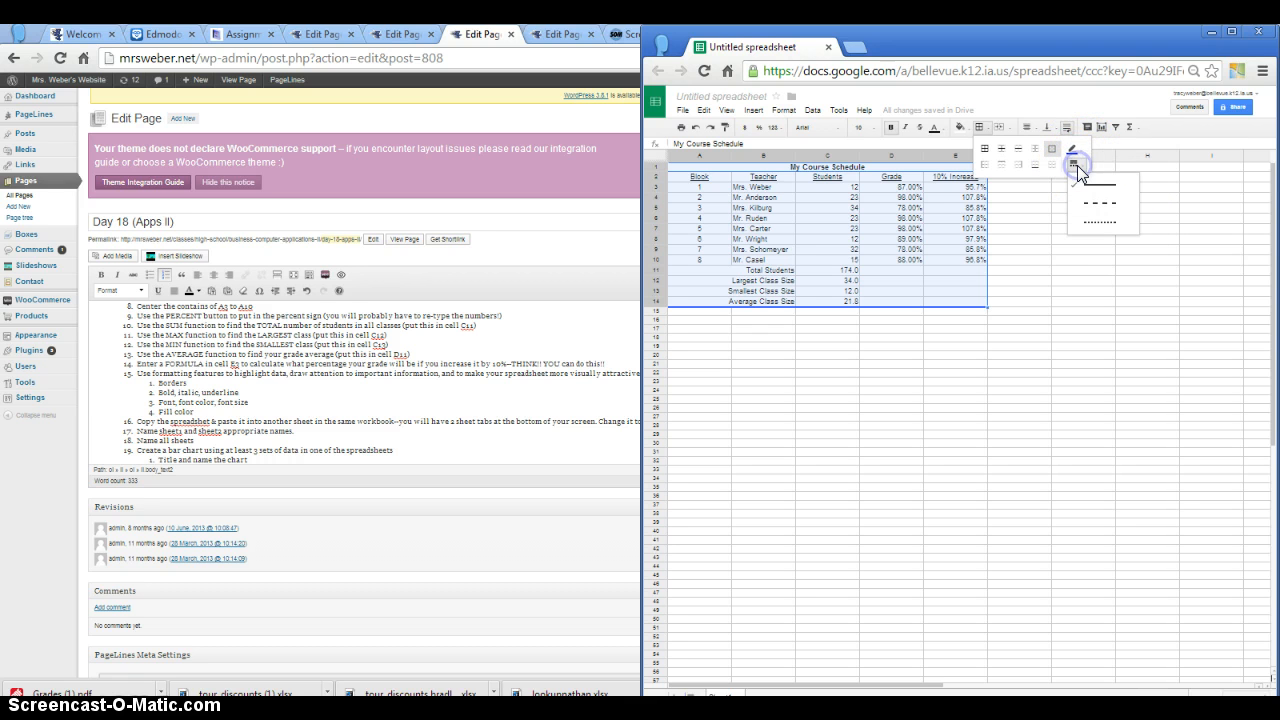
{"action": "left_click", "coordinate": [1091, 202]}
{"action": "left_click", "coordinate": [986, 357]}
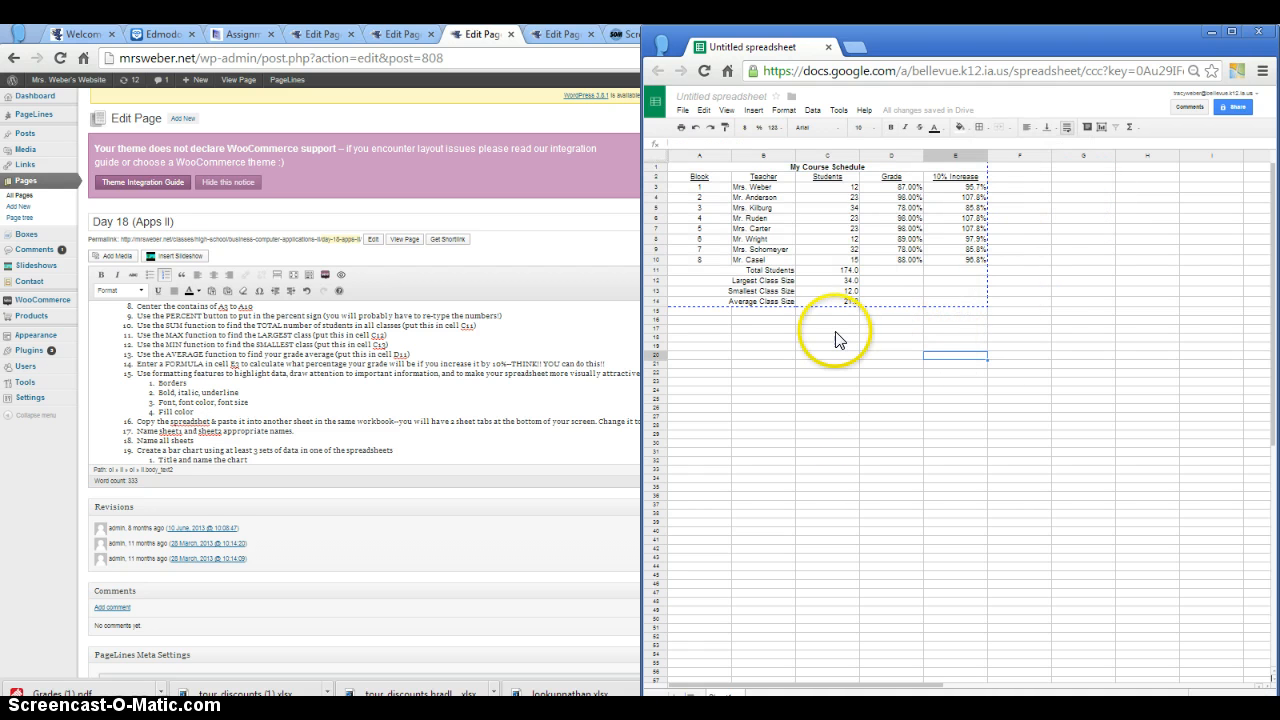
- Generate a print preview of the current sheet in landscape, including the document title, sheet names and page numbers
{"action": "left_click", "coordinate": [681, 127]}
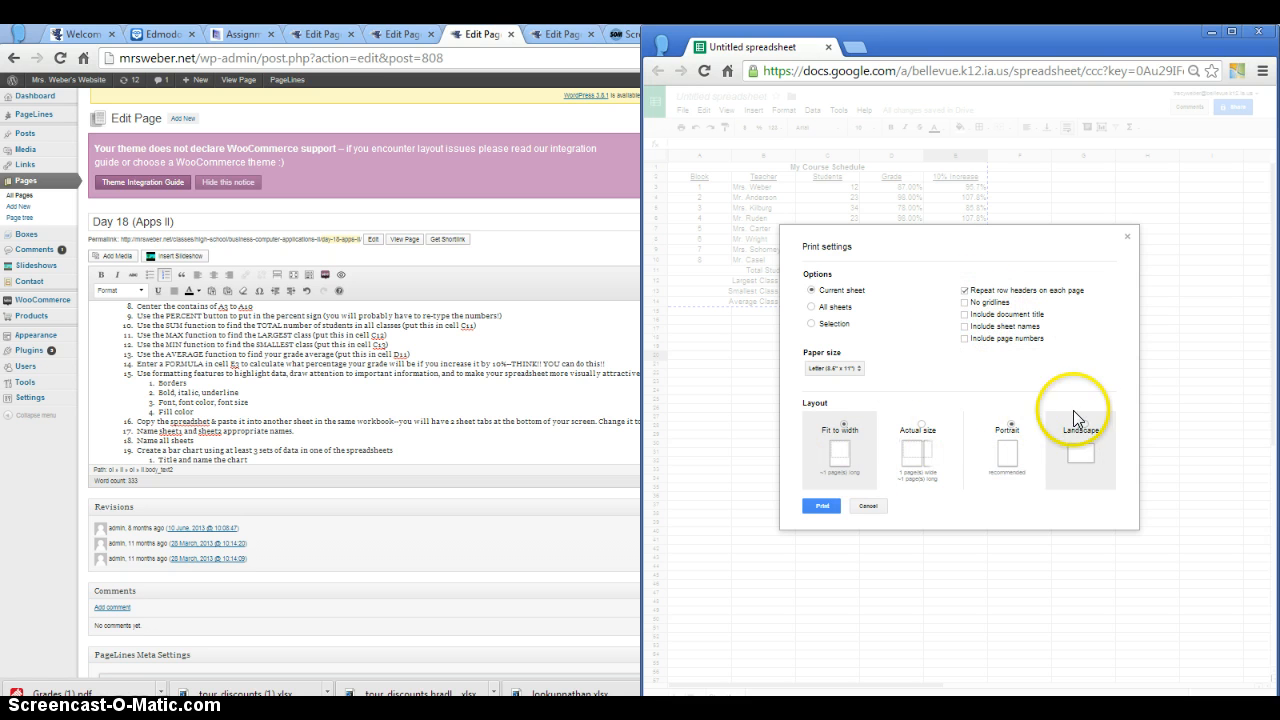
{"action": "left_click", "coordinate": [1082, 434]}
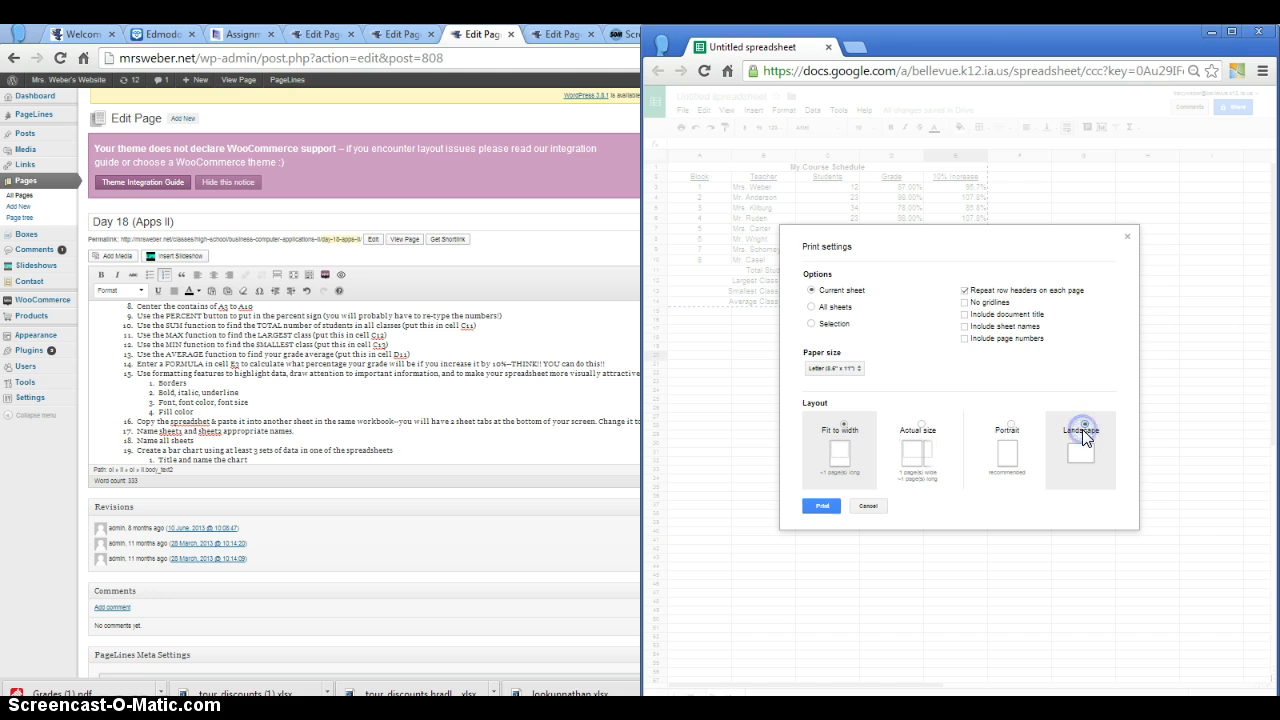
{"action": "left_click", "coordinate": [965, 304]}
{"action": "left_click", "coordinate": [965, 304]}
{"action": "left_click", "coordinate": [965, 305]}
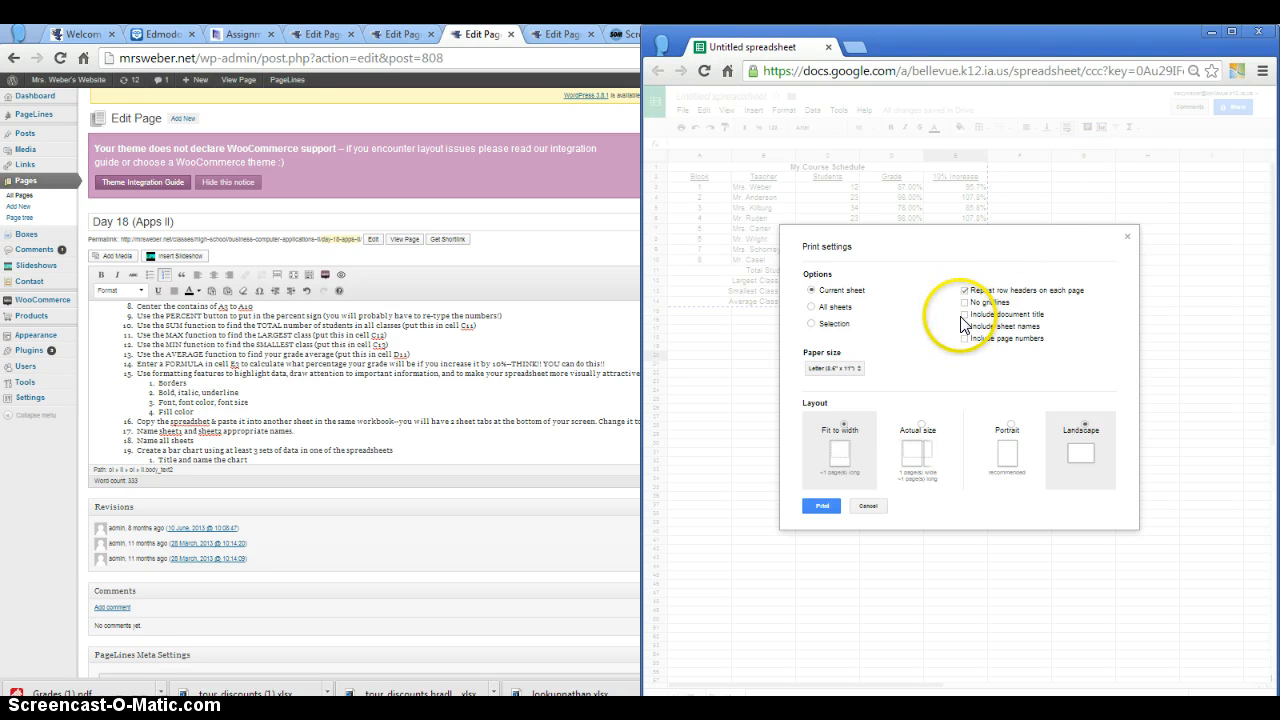
{"action": "left_click", "coordinate": [966, 315]}
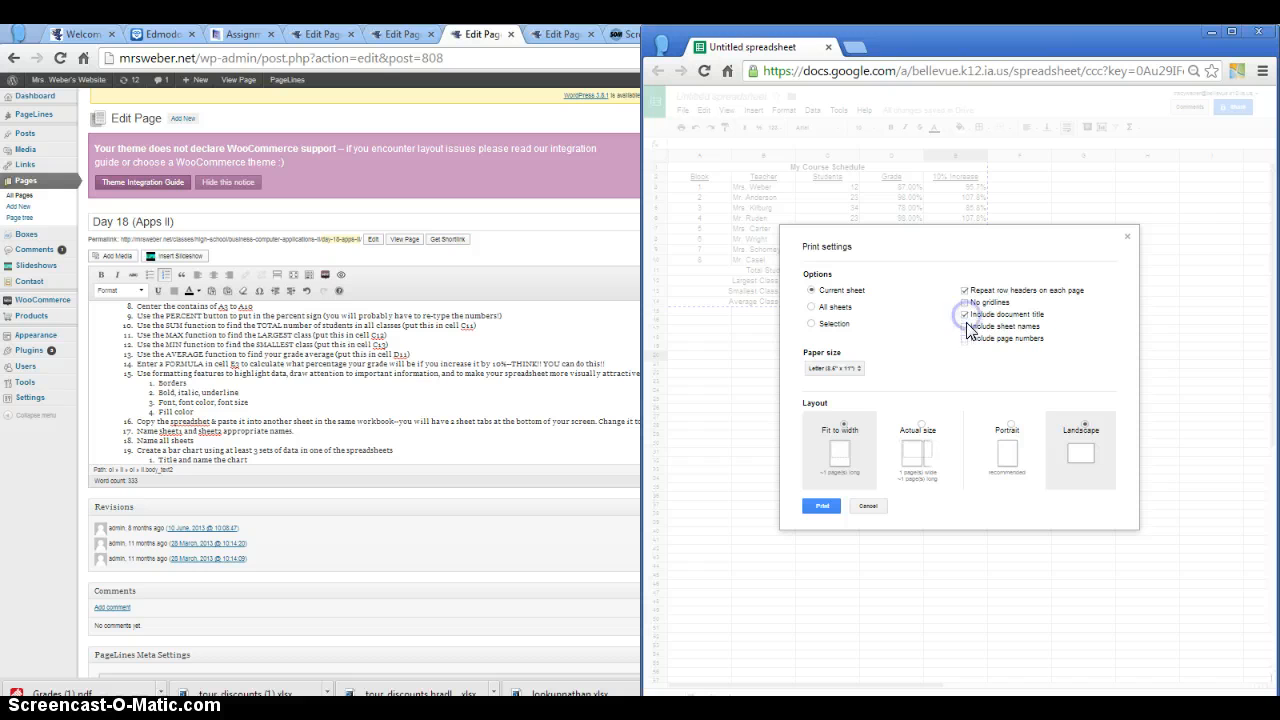
{"action": "left_click", "coordinate": [964, 328]}
{"action": "left_click", "coordinate": [822, 505]}
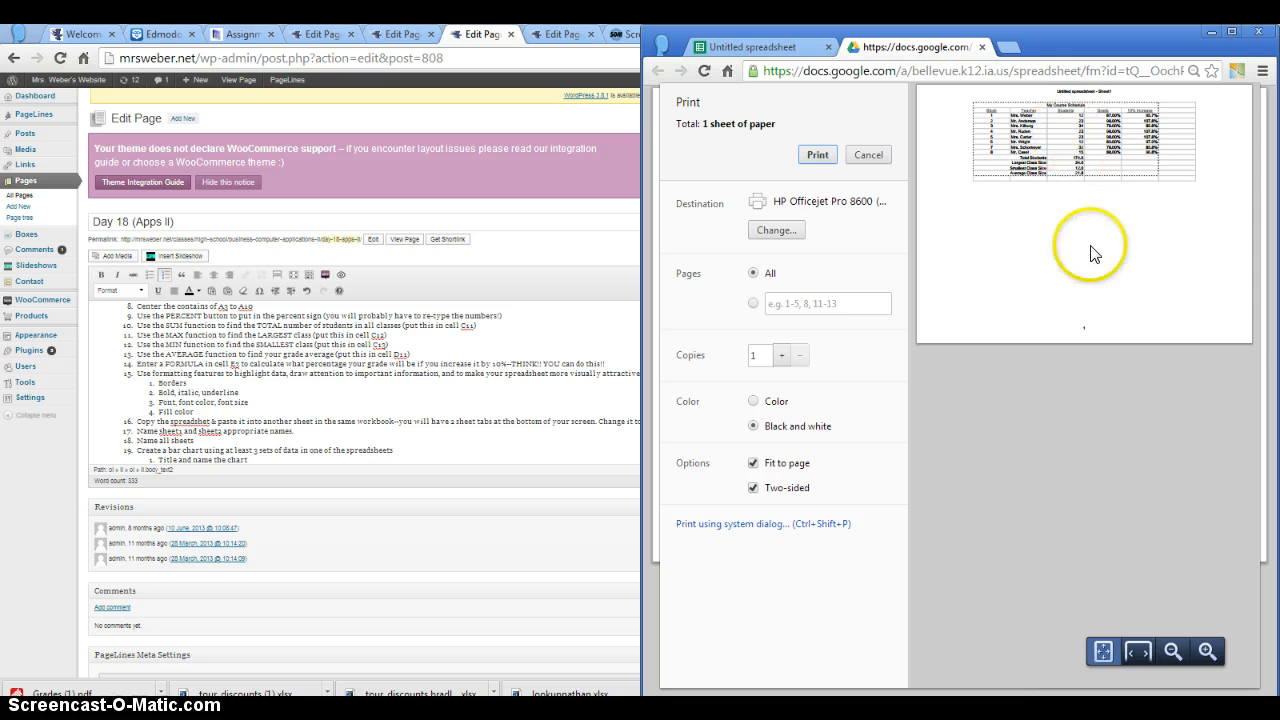
- Examine the table's border and layout enlarged in the print preview, and return to the spreadsheet without printing
{"action": "left_click", "coordinate": [1207, 651]}
{"action": "left_click", "coordinate": [1207, 651]}
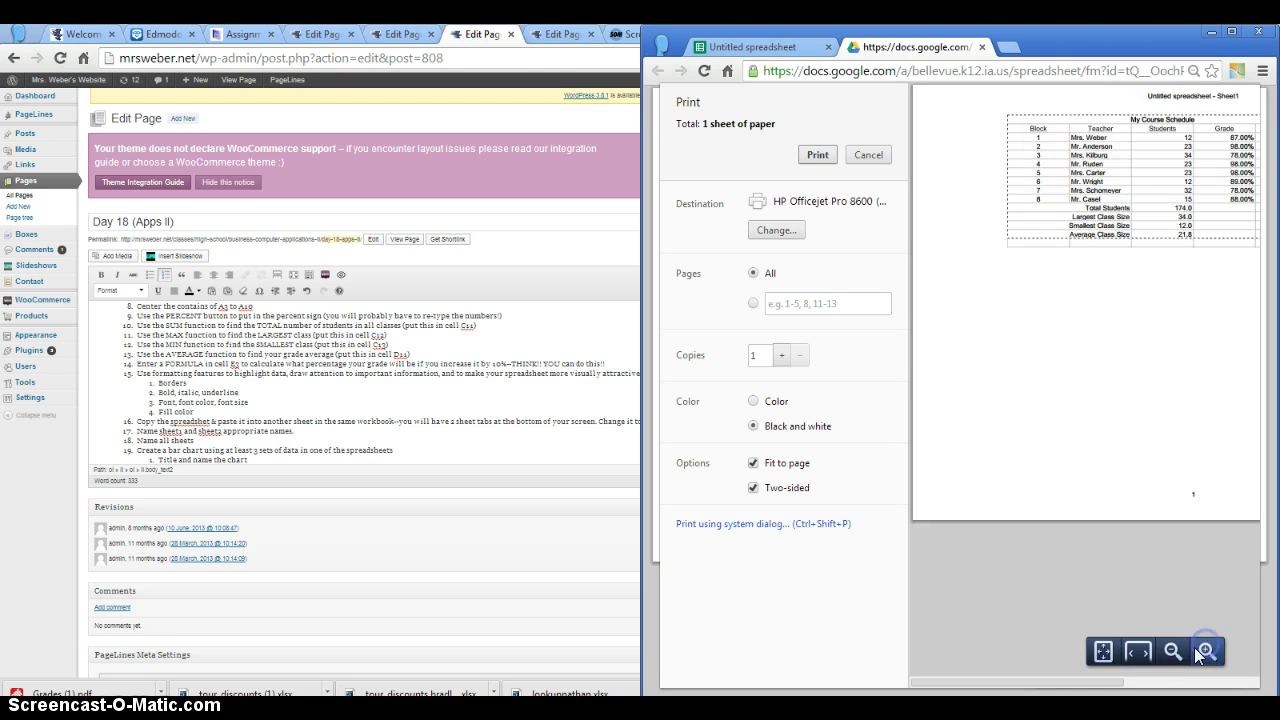
{"action": "left_click_drag", "start_coordinate": [1108, 683], "coordinate": [1159, 670]}
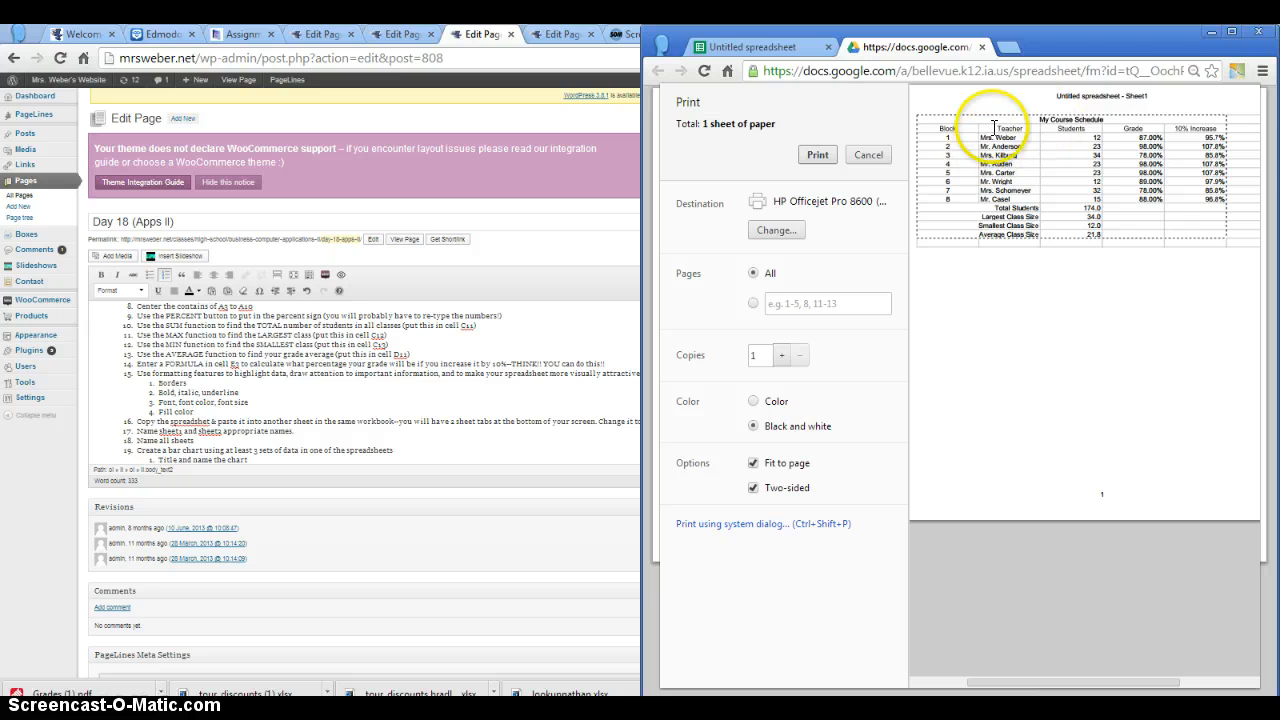
{"action": "left_click", "coordinate": [869, 155]}
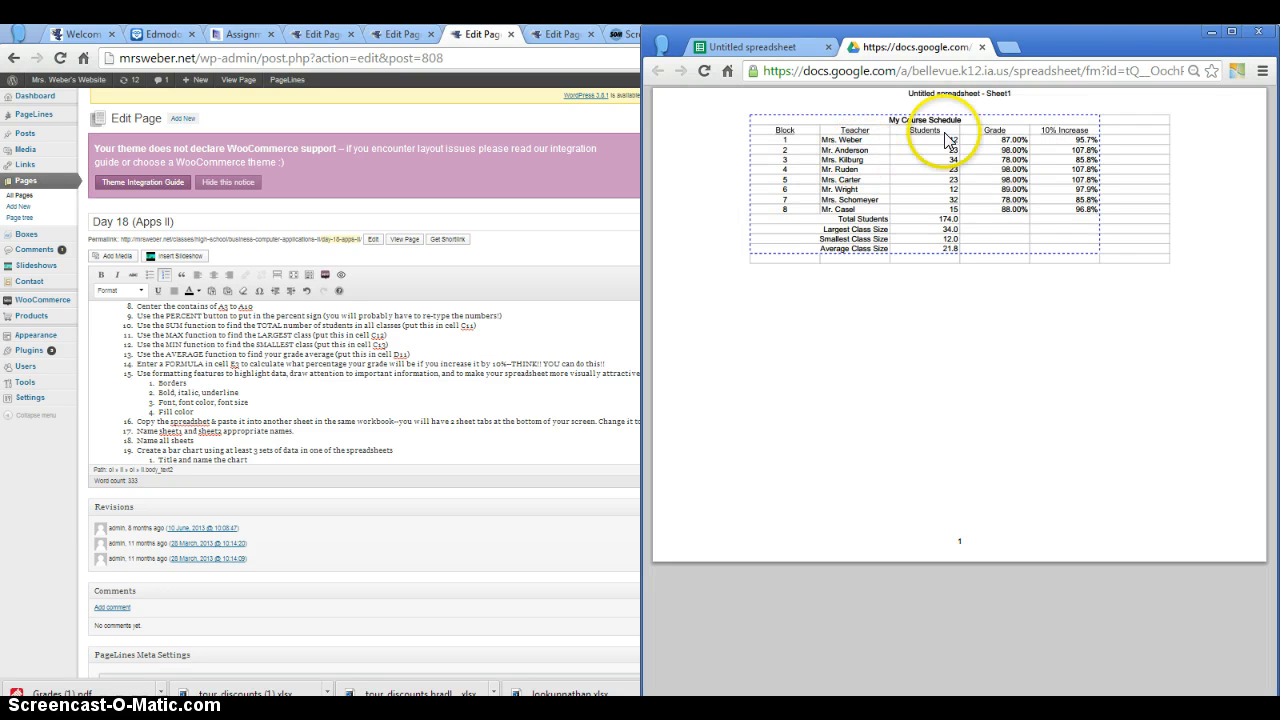
{"action": "left_click", "coordinate": [985, 52]}
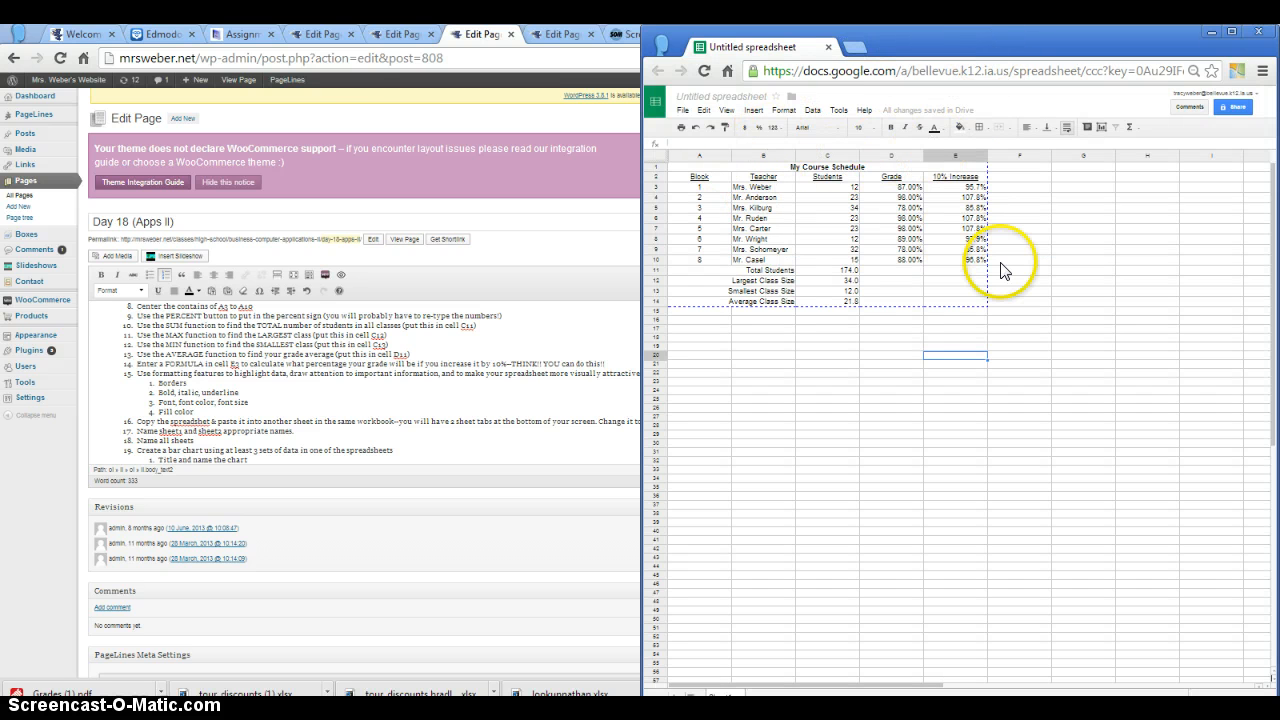
- Give the My Course Schedule title row a blue fill and white text
{"action": "left_click", "coordinate": [722, 167]}
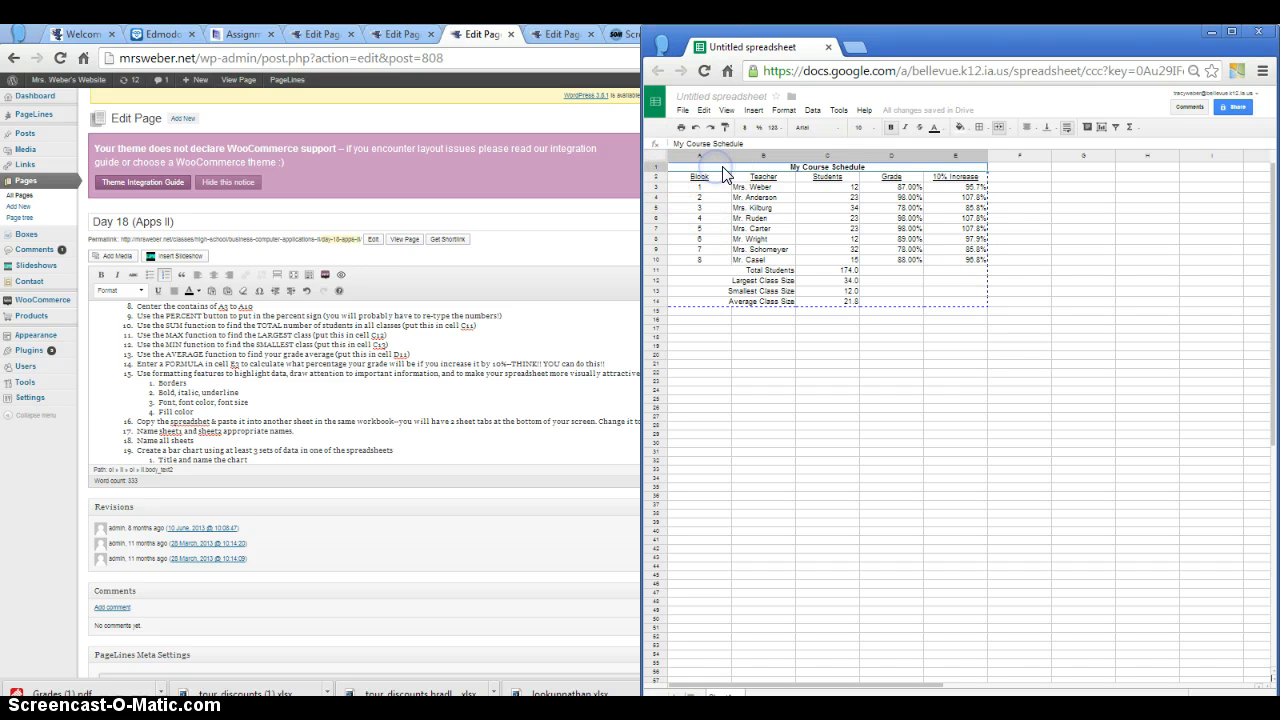
{"action": "left_click", "coordinate": [962, 128]}
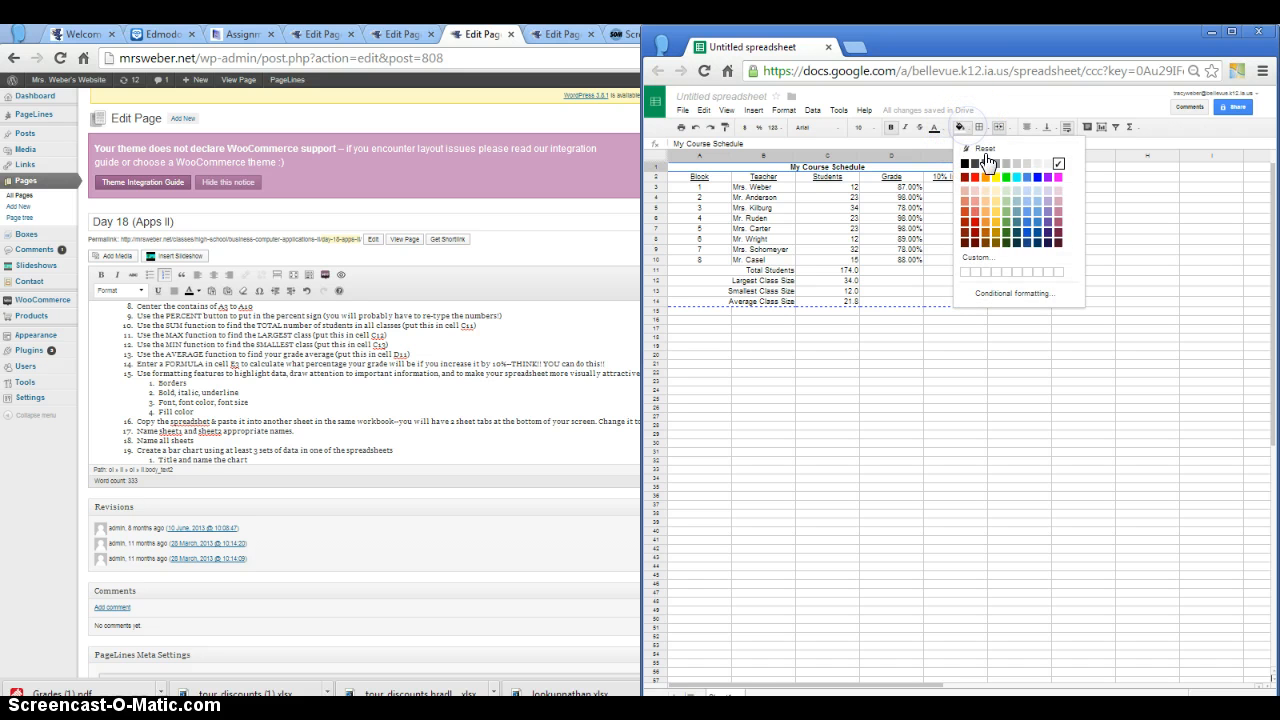
{"action": "left_click", "coordinate": [1037, 177]}
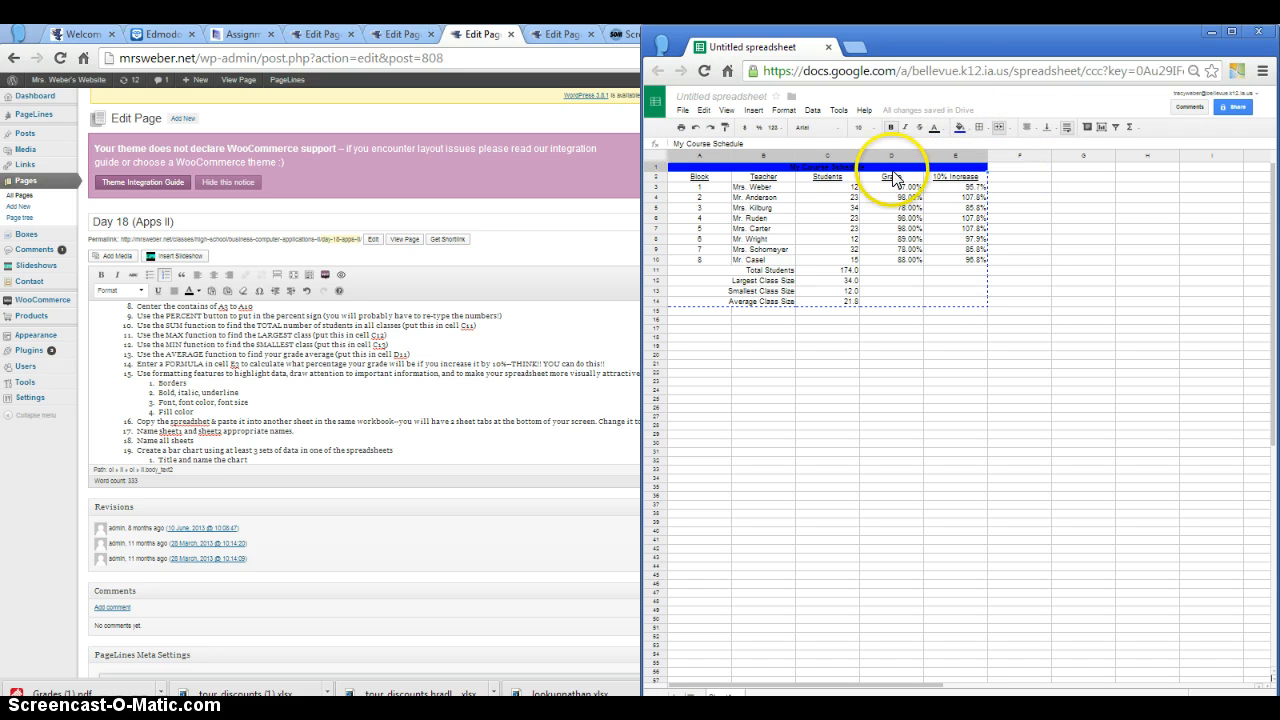
{"action": "left_click", "coordinate": [937, 129]}
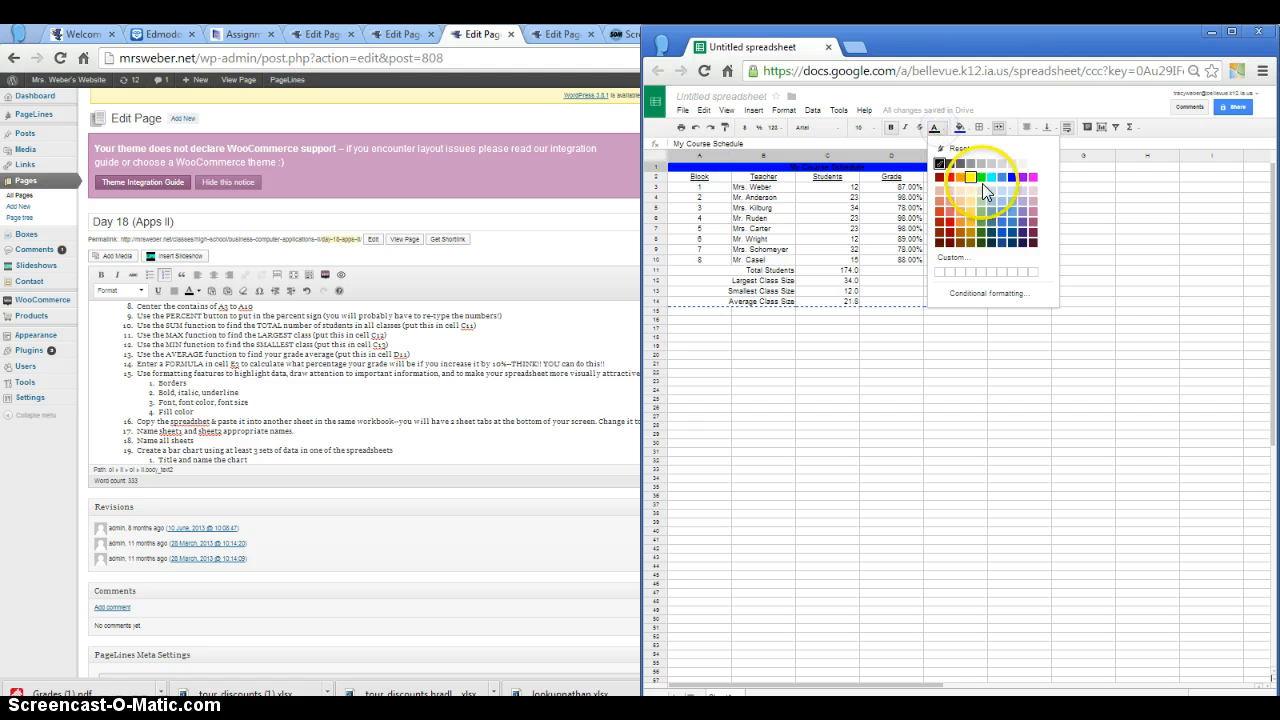
{"action": "left_click", "coordinate": [1023, 163]}
{"action": "left_click", "coordinate": [1023, 346]}
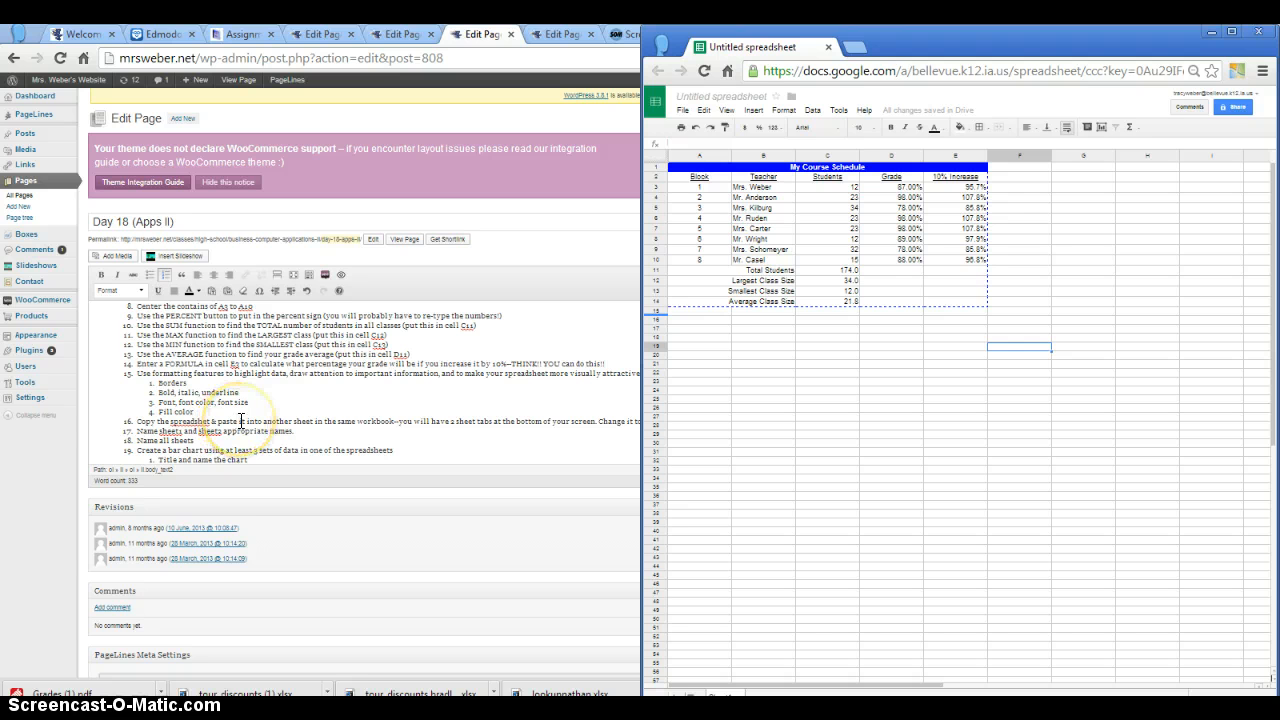
- Rename the current sheet as Schedule
{"action": "left_click", "coordinate": [731, 694]}
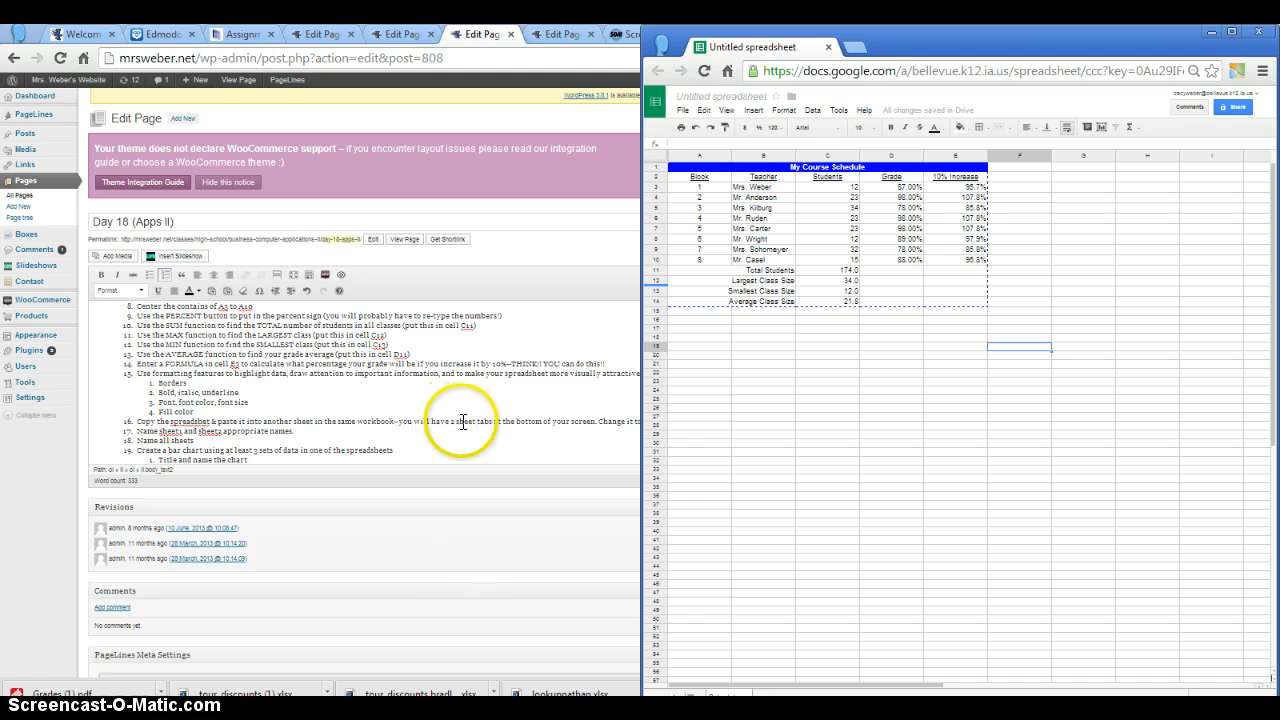
{"action": "left_click", "coordinate": [816, 291]}
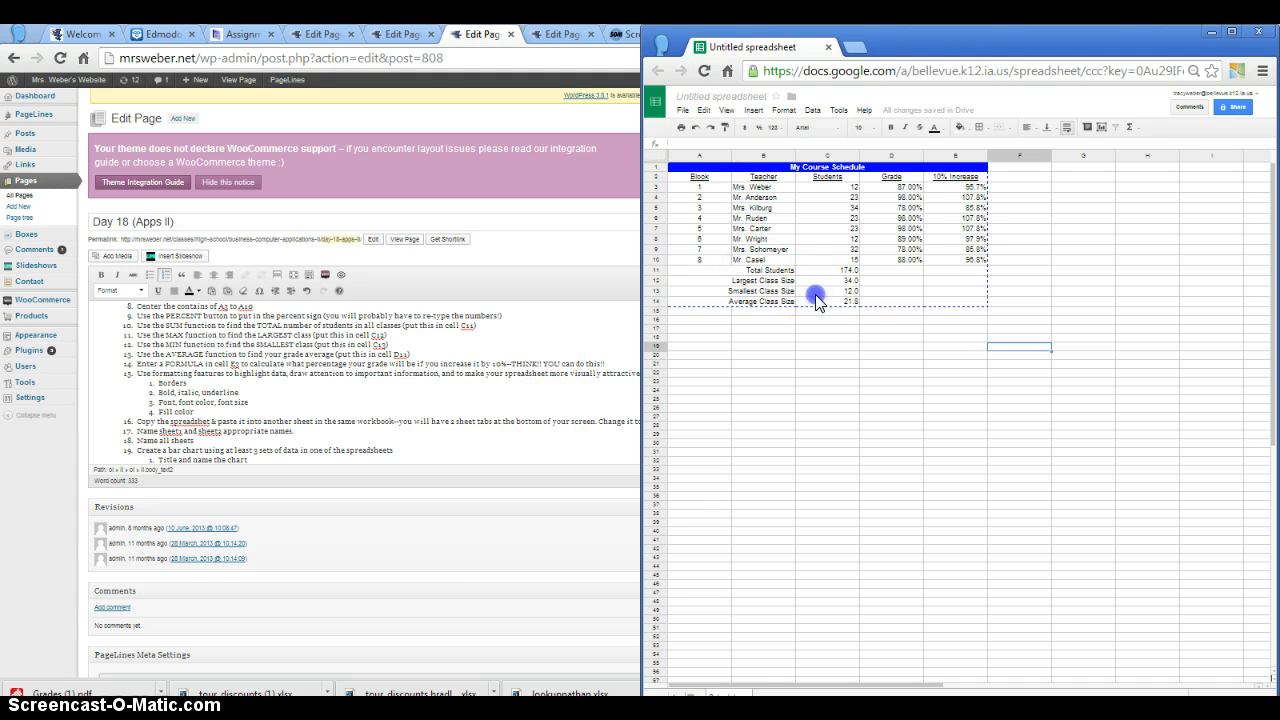
- Copy the table A1:E14 and paste it at A1 of a newly added sheet
{"action": "left_click_drag", "start_coordinate": [712, 167], "coordinate": [728, 305]}
{"action": "right_click", "coordinate": [780, 250]}
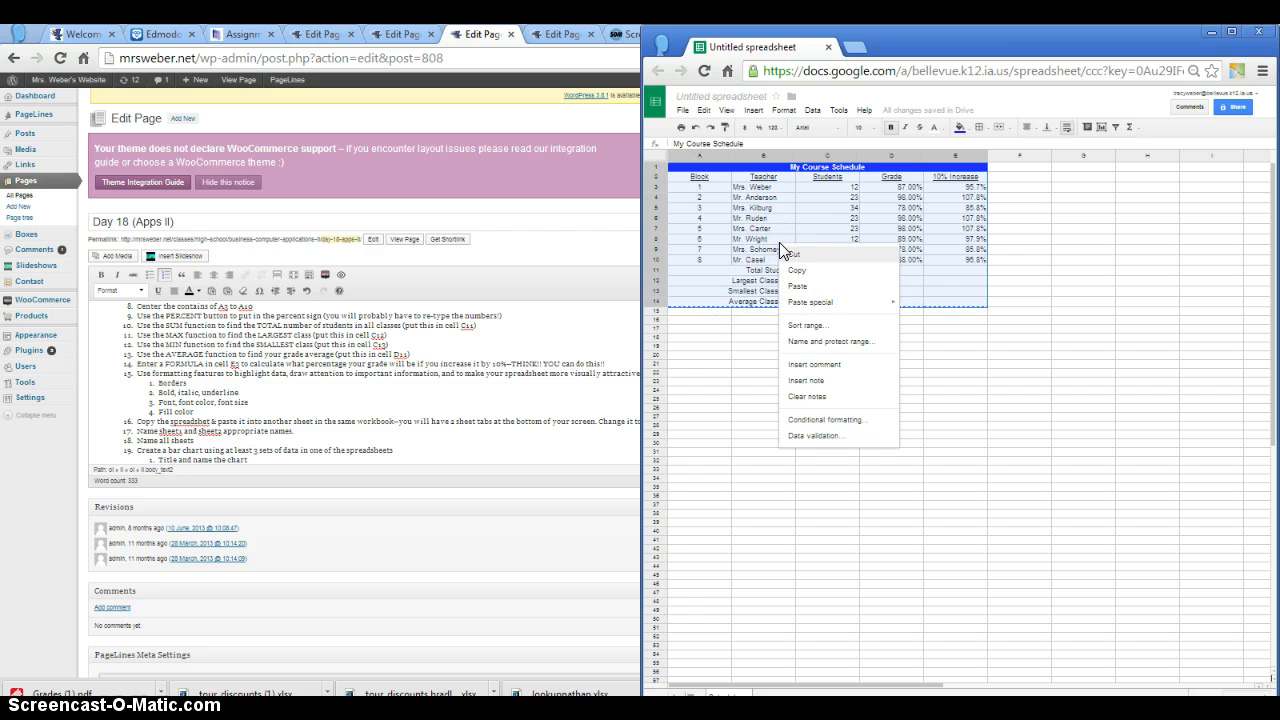
{"action": "left_click", "coordinate": [800, 271]}
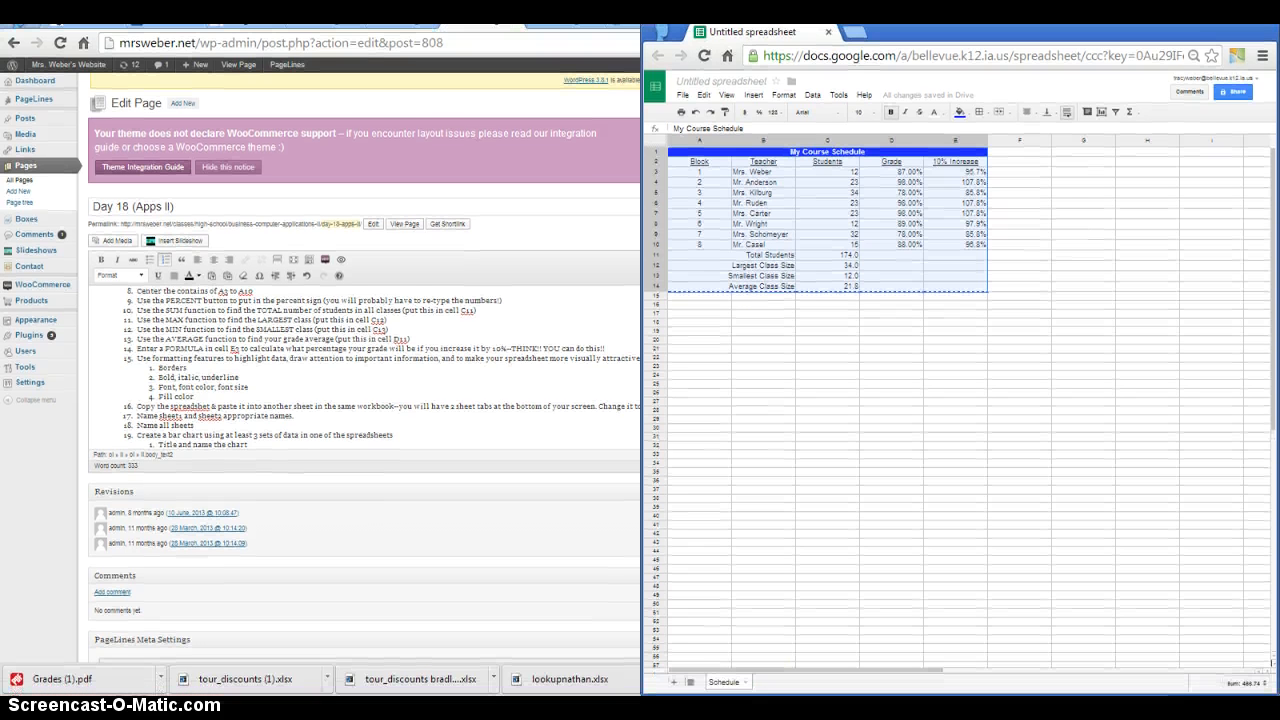
{"action": "left_click", "coordinate": [675, 683]}
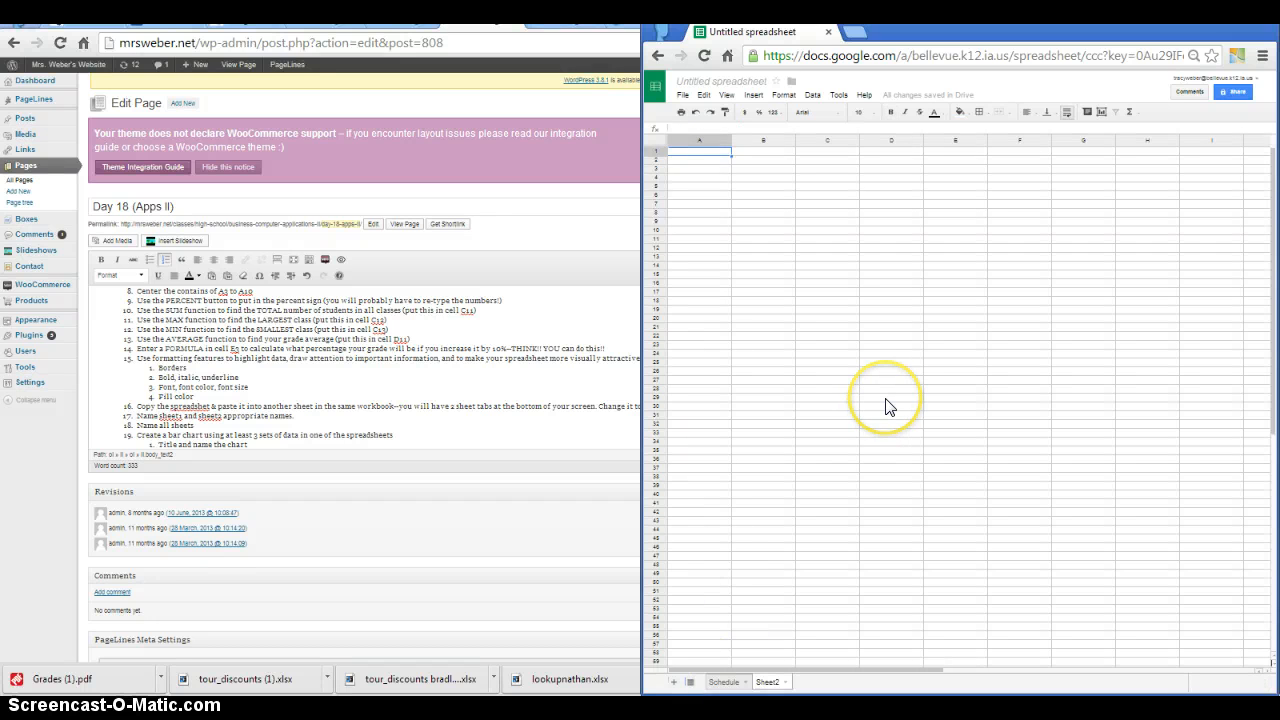
{"action": "key", "text": "ctrl+v"}
{"action": "left_click", "coordinate": [831, 348]}
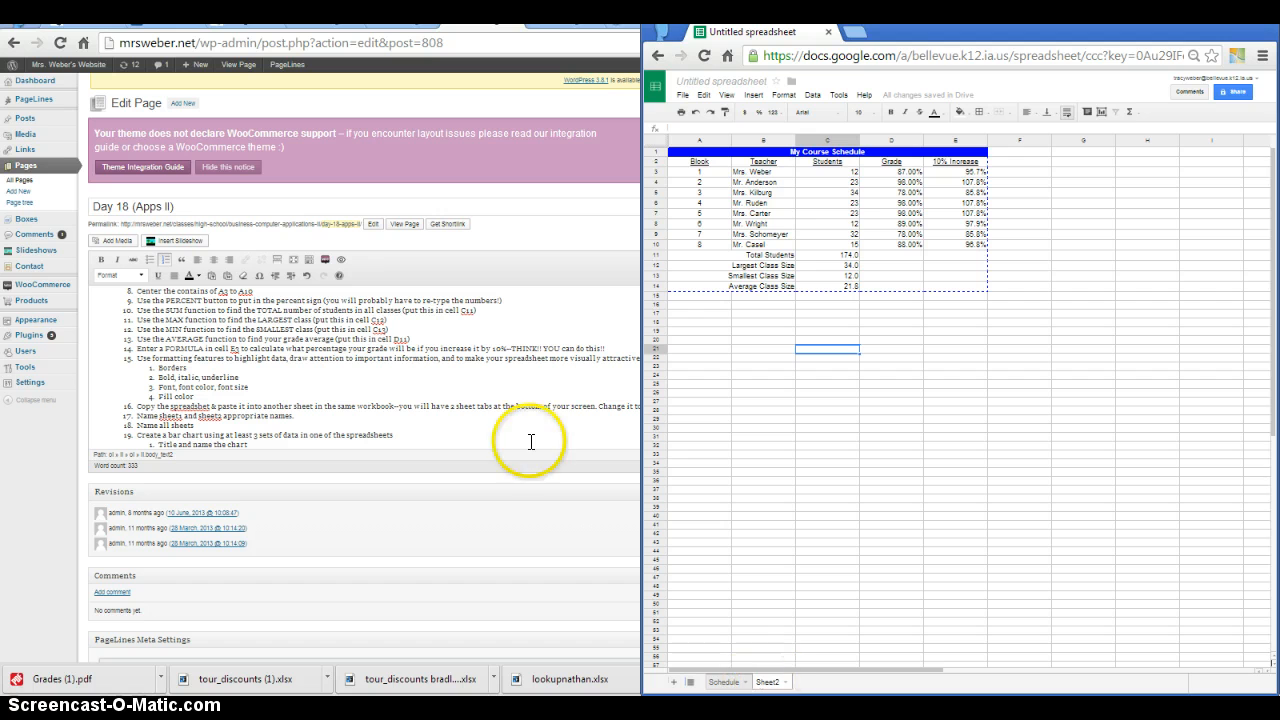
- Read instruction 16 on the assignment page about adapting the copied sheet, and return to the spreadsheet
{"action": "left_click", "coordinate": [500, 440]}
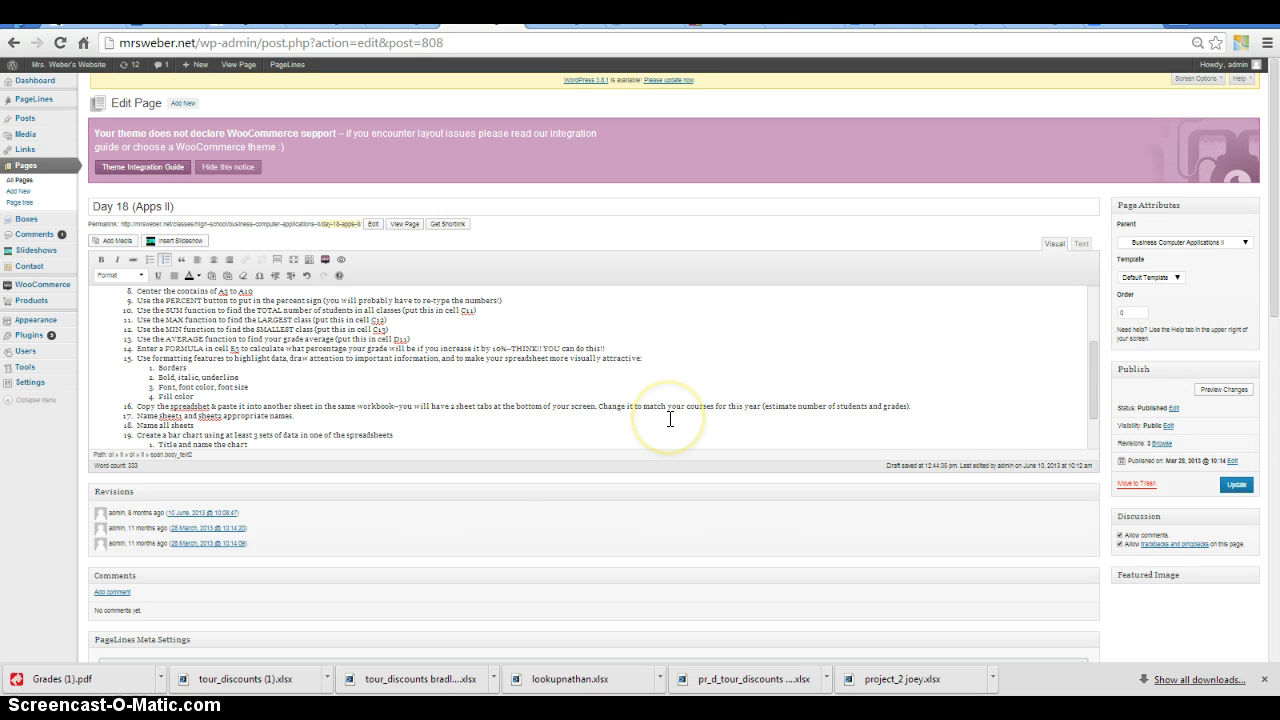
{"action": "mouse_move", "coordinate": [814, 717]}
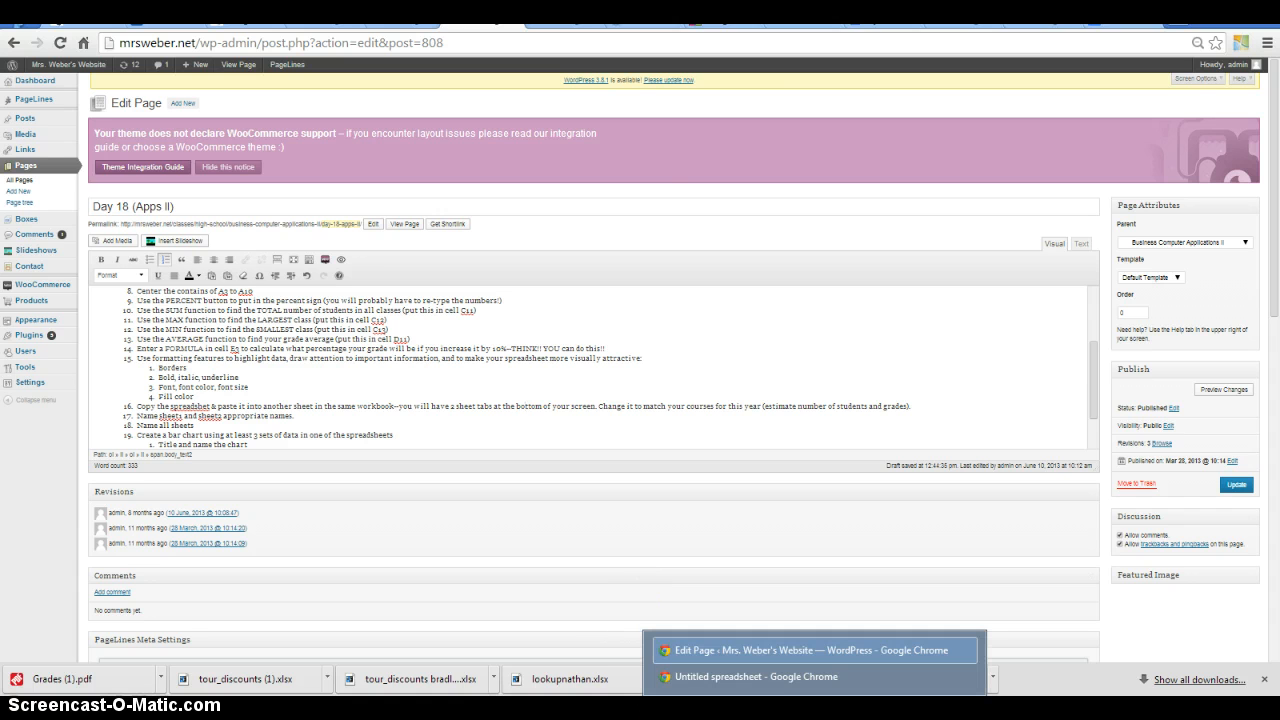
{"action": "left_click", "coordinate": [794, 676]}
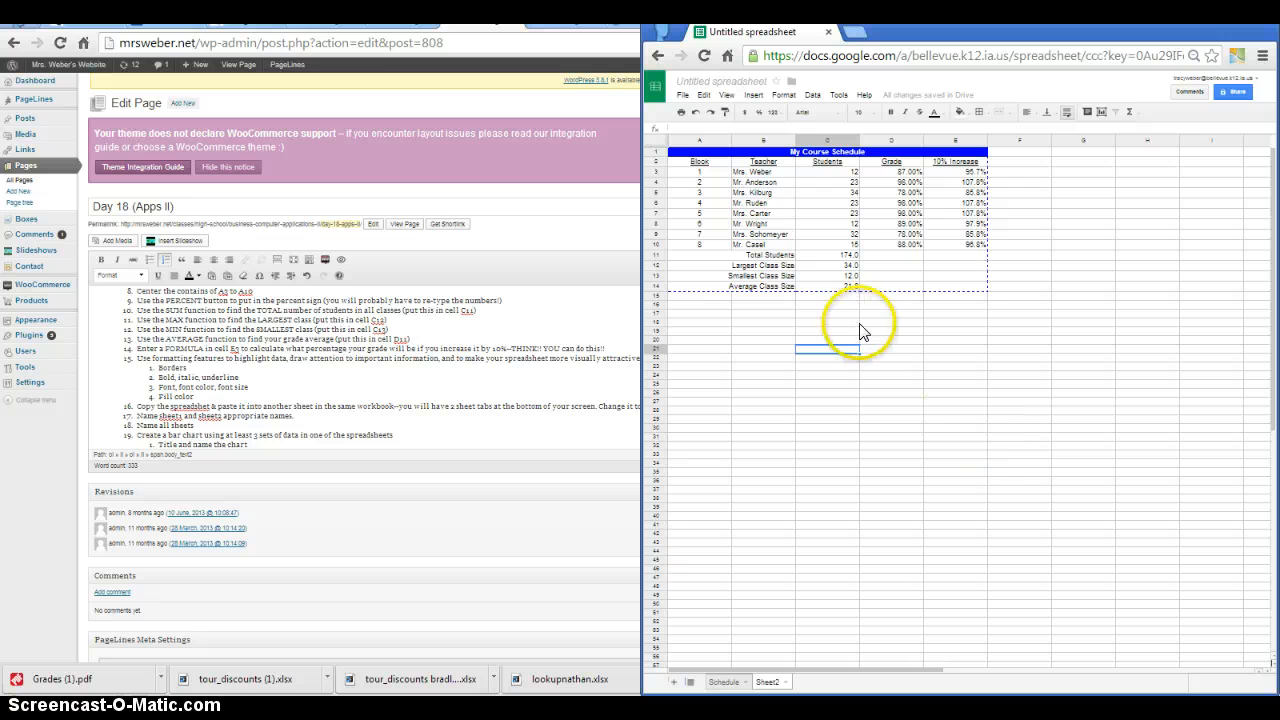
- On Sheet2, set the student counts in C3 and C8 to 10 and in C7 to 5
{"action": "left_click", "coordinate": [758, 203]}
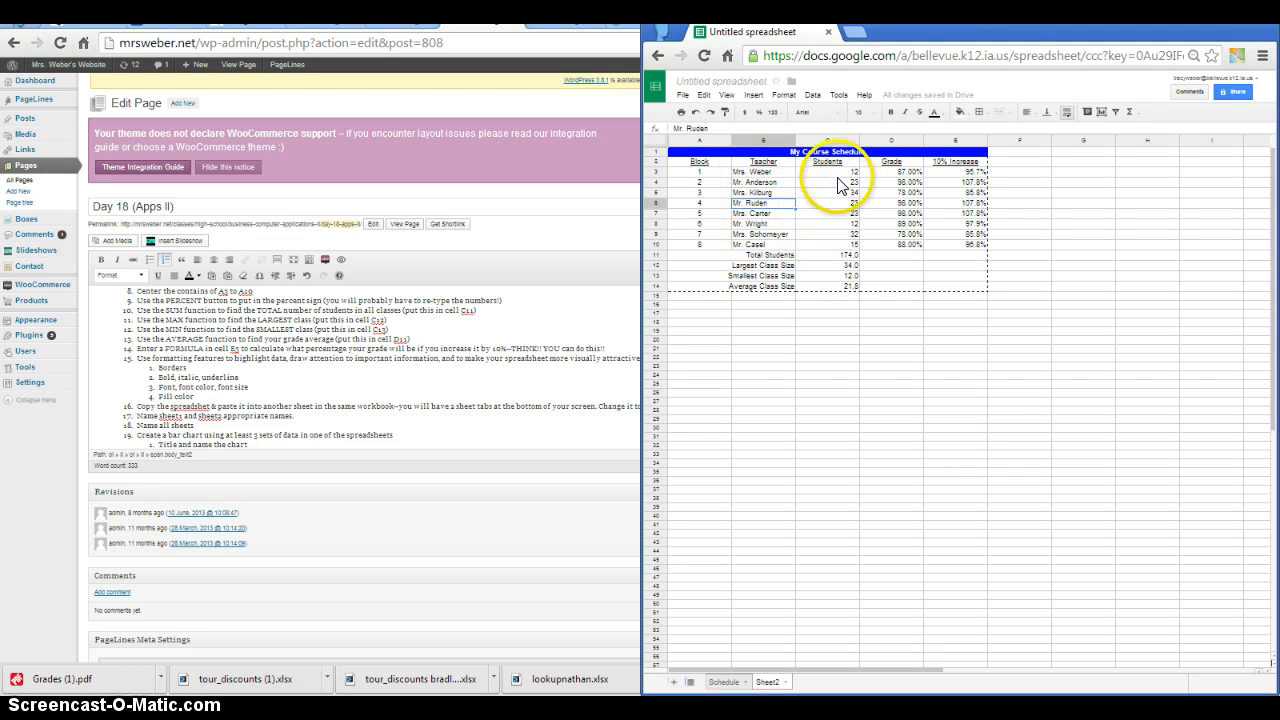
{"action": "left_click", "coordinate": [834, 172]}
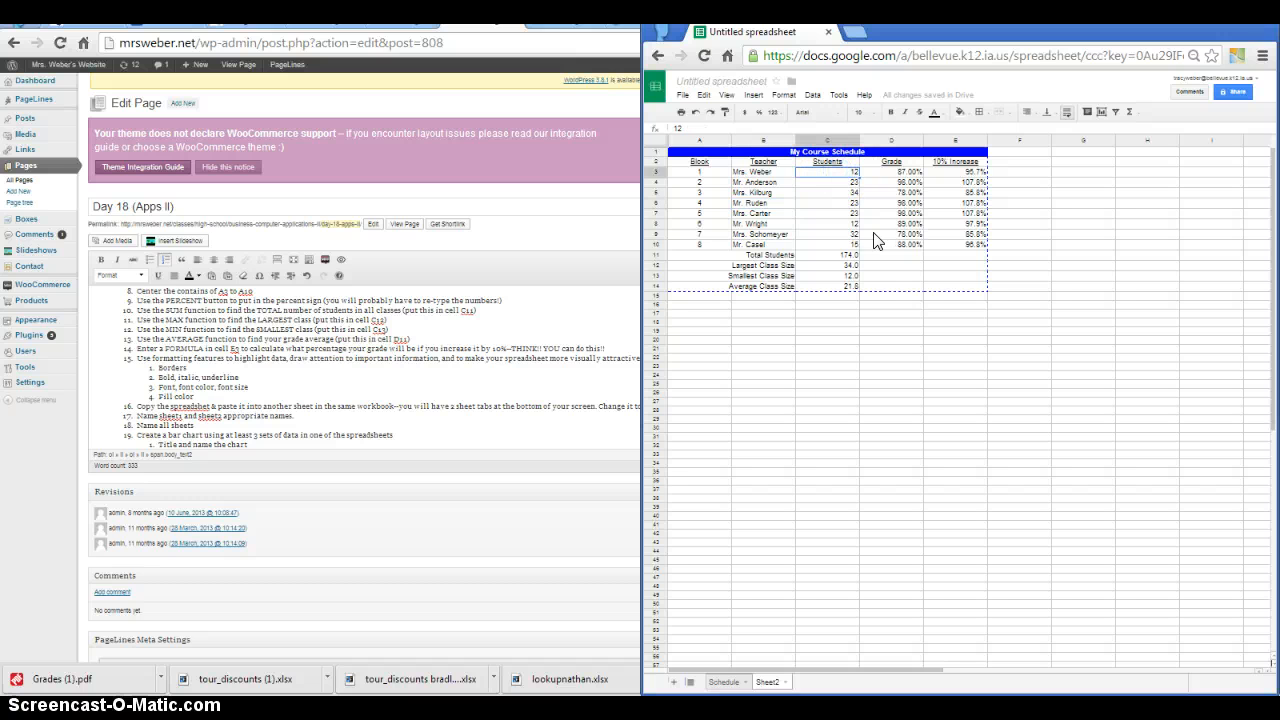
{"action": "type", "text": "10"}
{"action": "key", "text": "Return"}
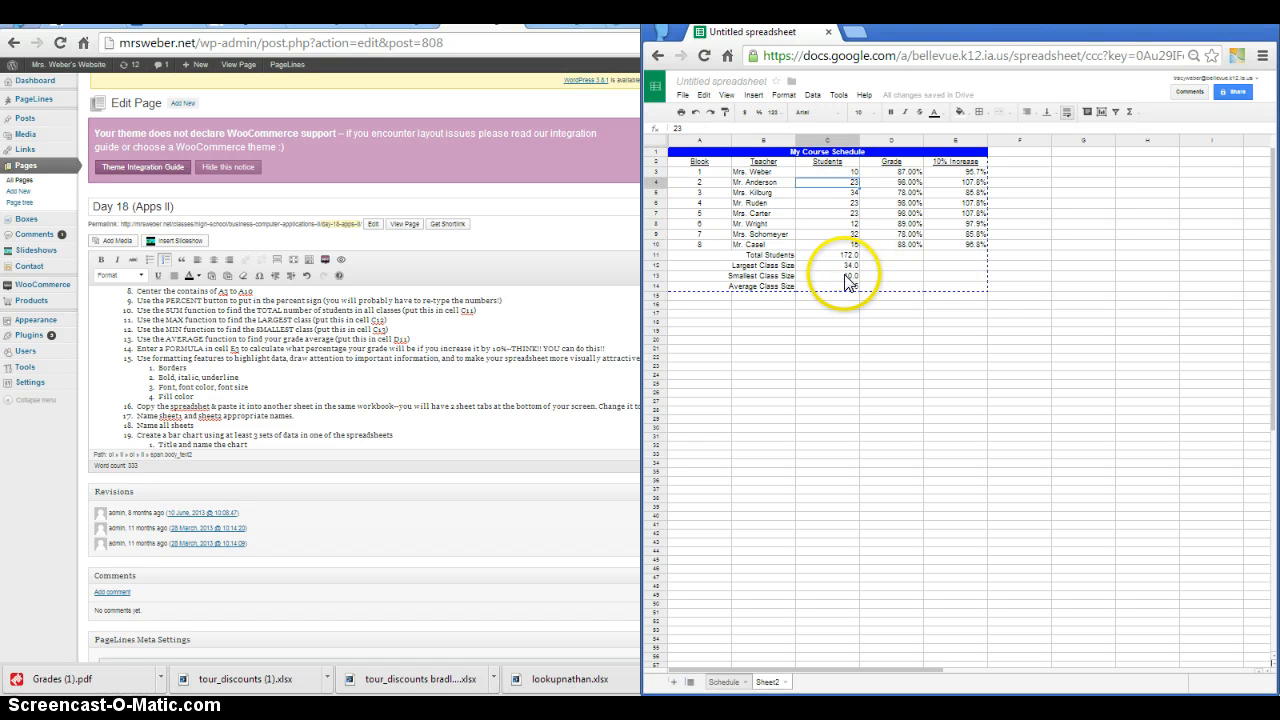
{"action": "left_click", "coordinate": [843, 226]}
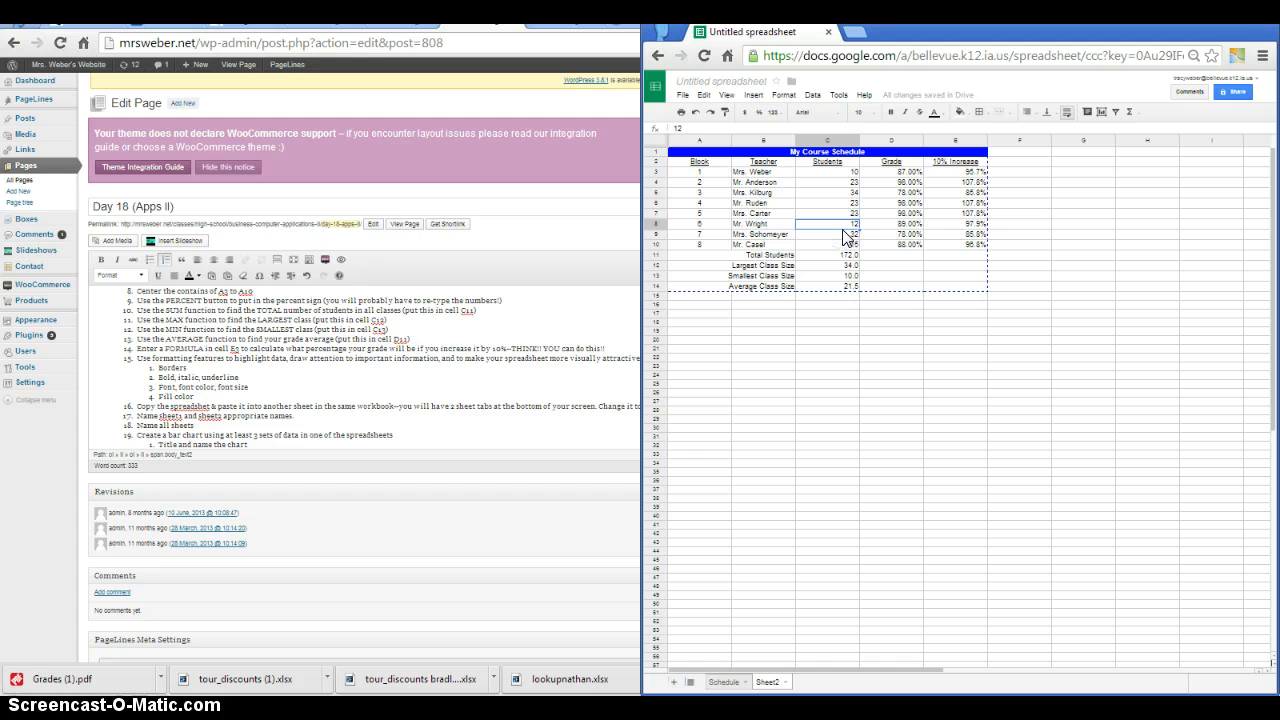
{"action": "type", "text": "10"}
{"action": "left_click", "coordinate": [846, 256]}
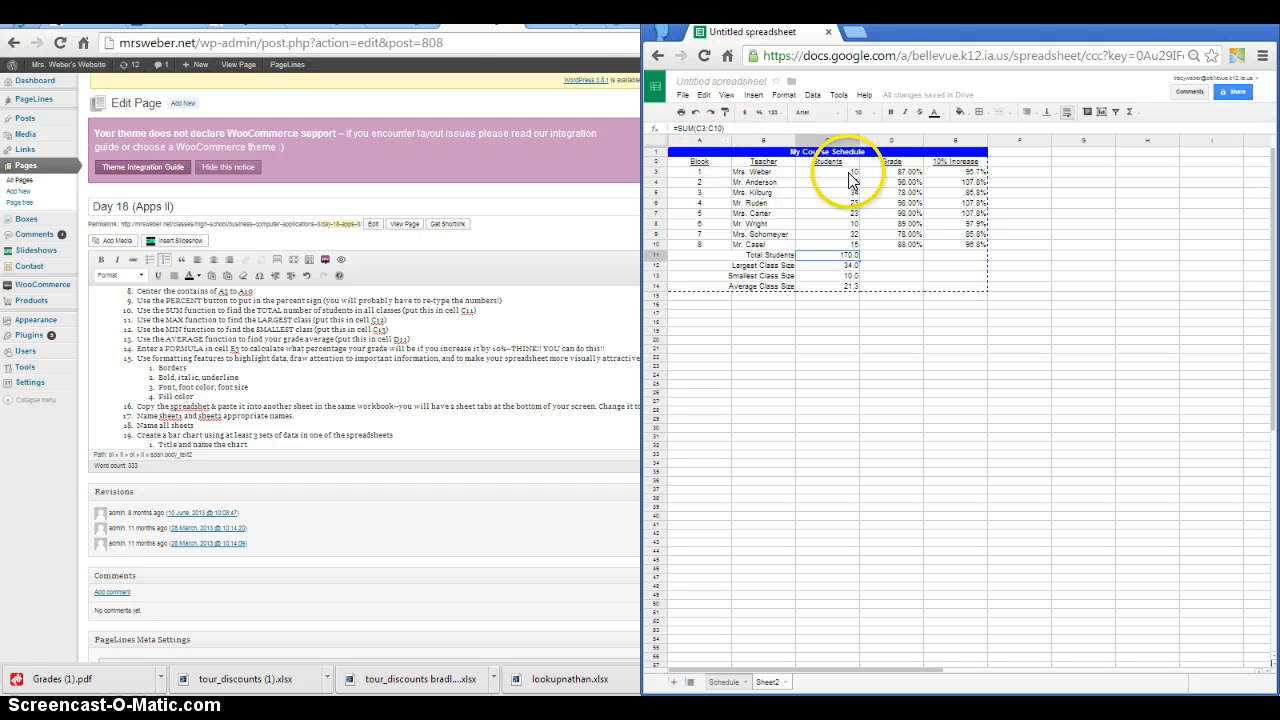
{"action": "left_click", "coordinate": [838, 222]}
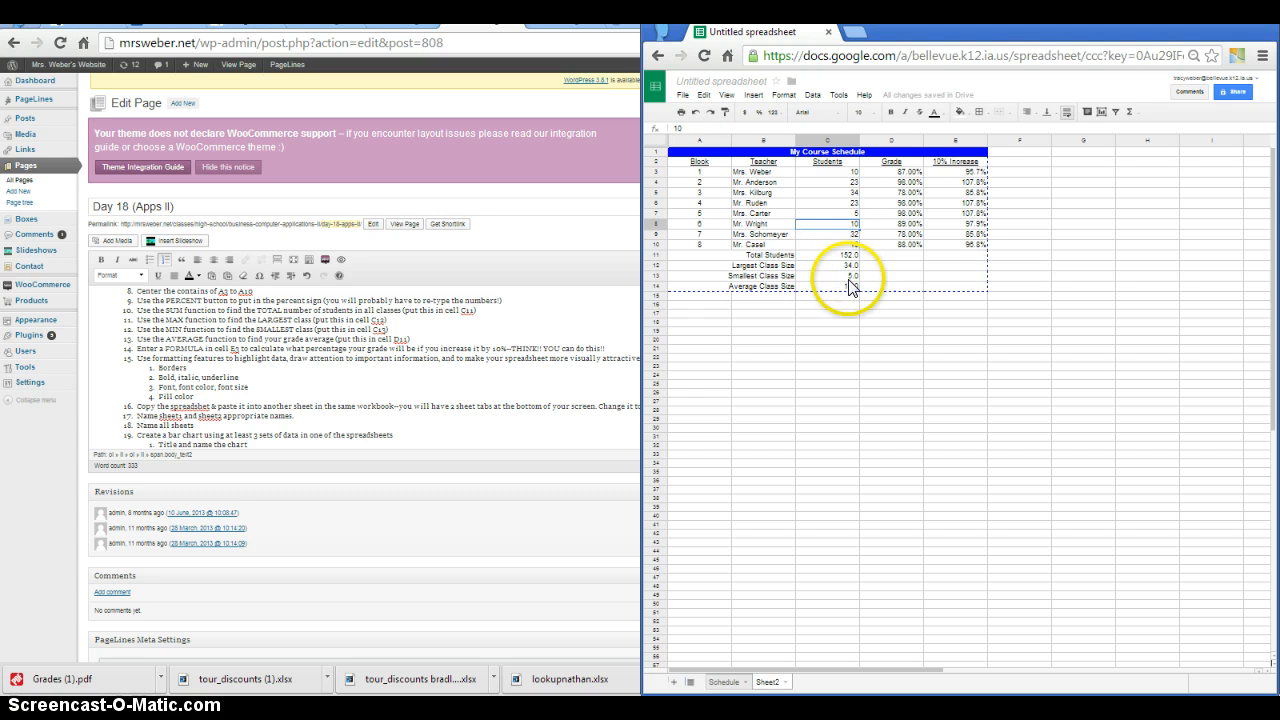
- Set the grade in D3 to 70% and check the 10% increase formula in E3
{"action": "left_click", "coordinate": [908, 173]}
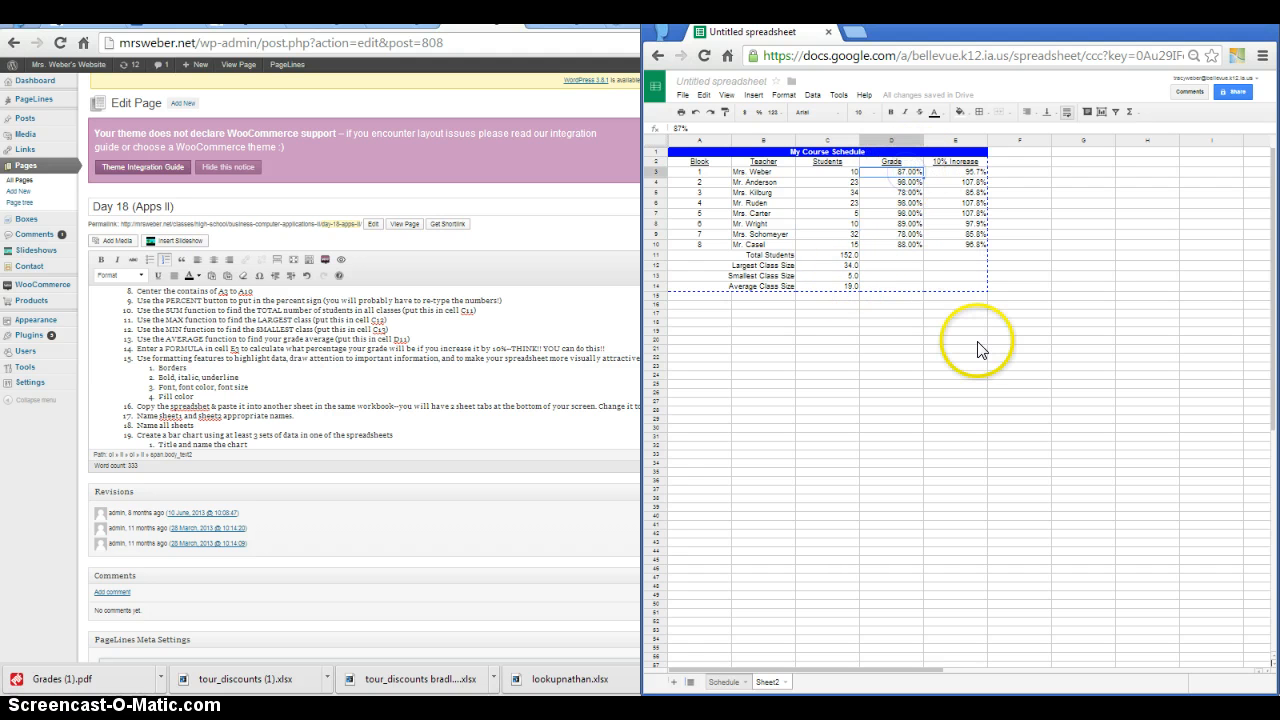
{"action": "type", "text": "70"}
{"action": "key", "text": "Return"}
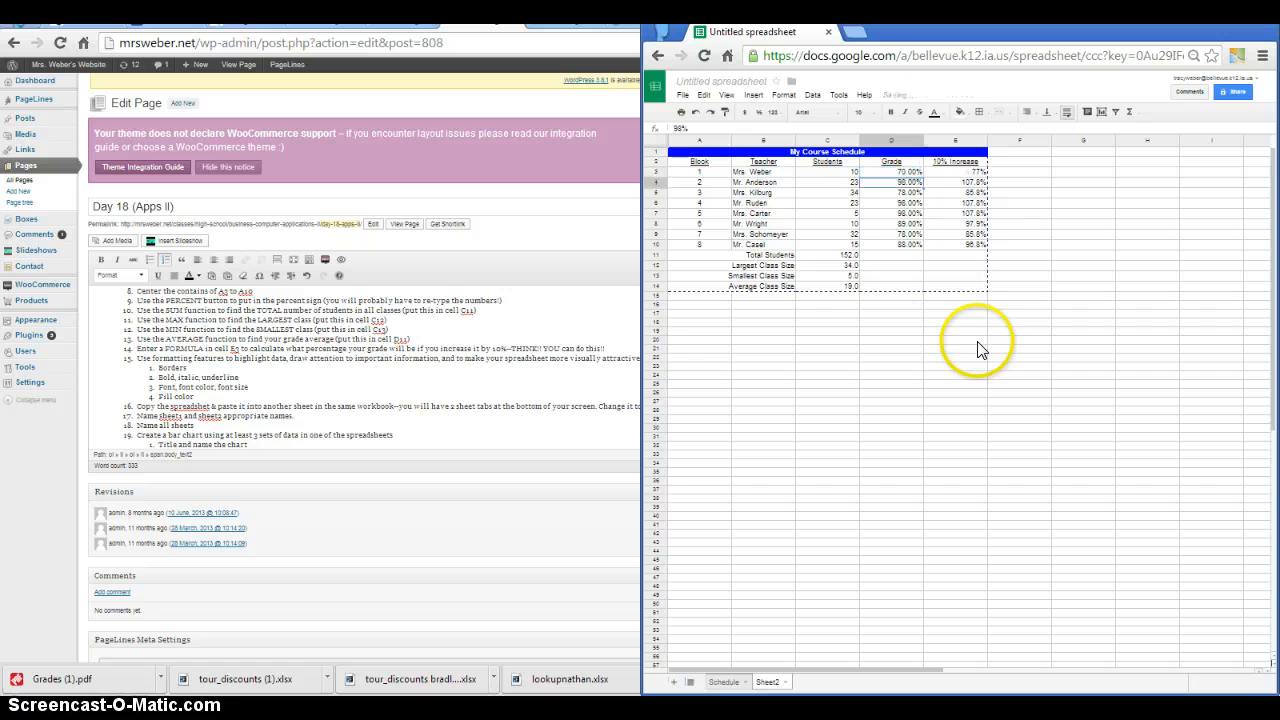
{"action": "left_click", "coordinate": [962, 164]}
{"action": "left_click", "coordinate": [965, 172]}
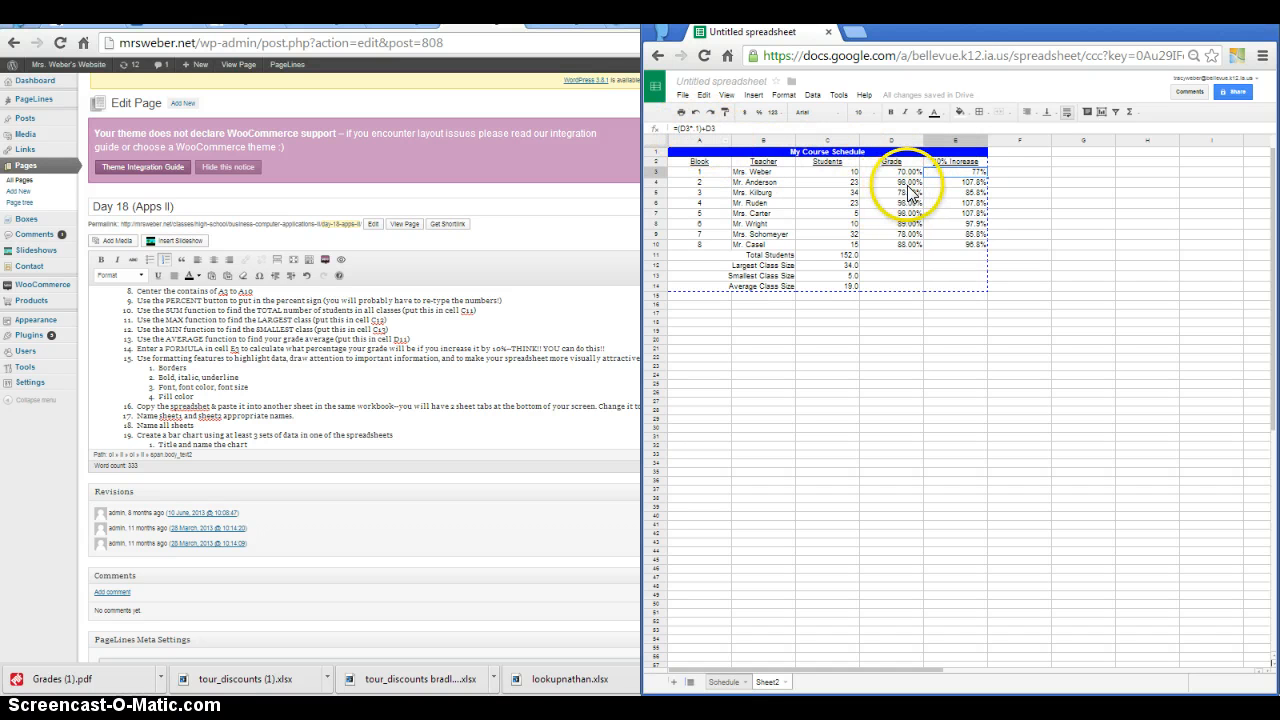
- Check the assignment page for the sheet-naming instruction, return to the spreadsheet and rename Sheet2 as Next Year
{"action": "left_click", "coordinate": [330, 388]}
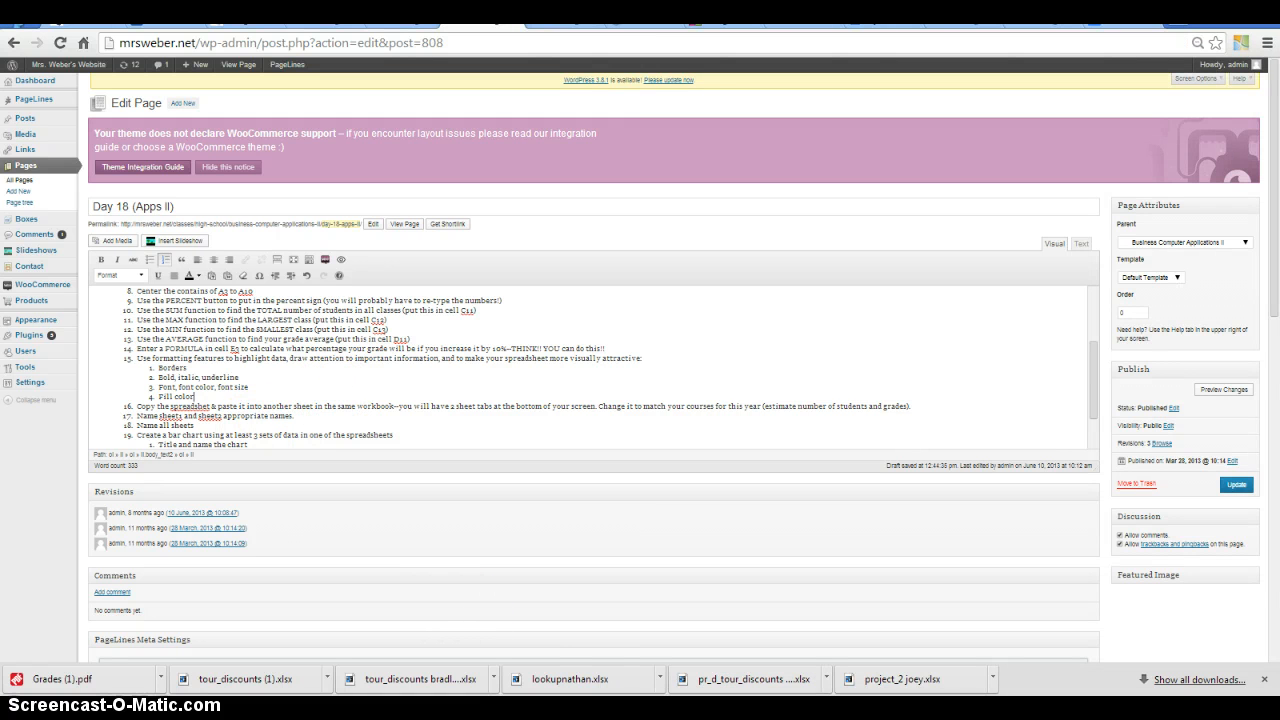
{"action": "mouse_move", "coordinate": [815, 712]}
{"action": "left_click", "coordinate": [829, 681]}
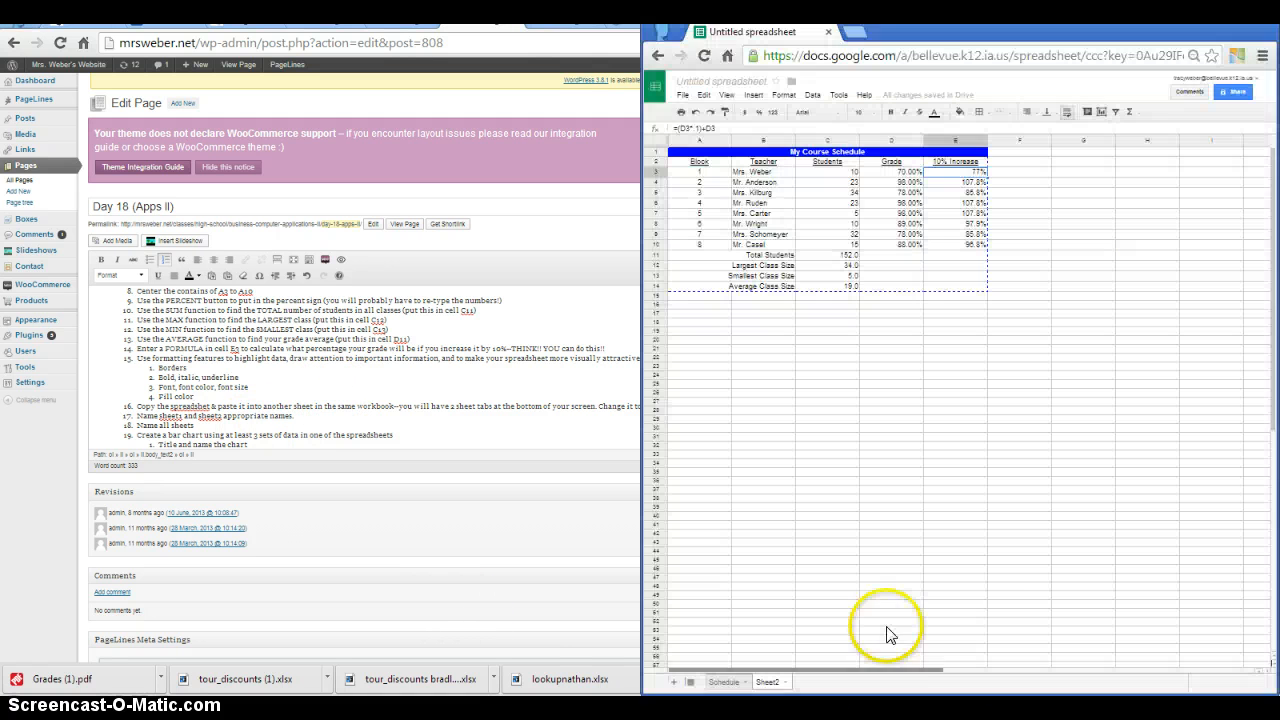
{"action": "double_click", "coordinate": [767, 683]}
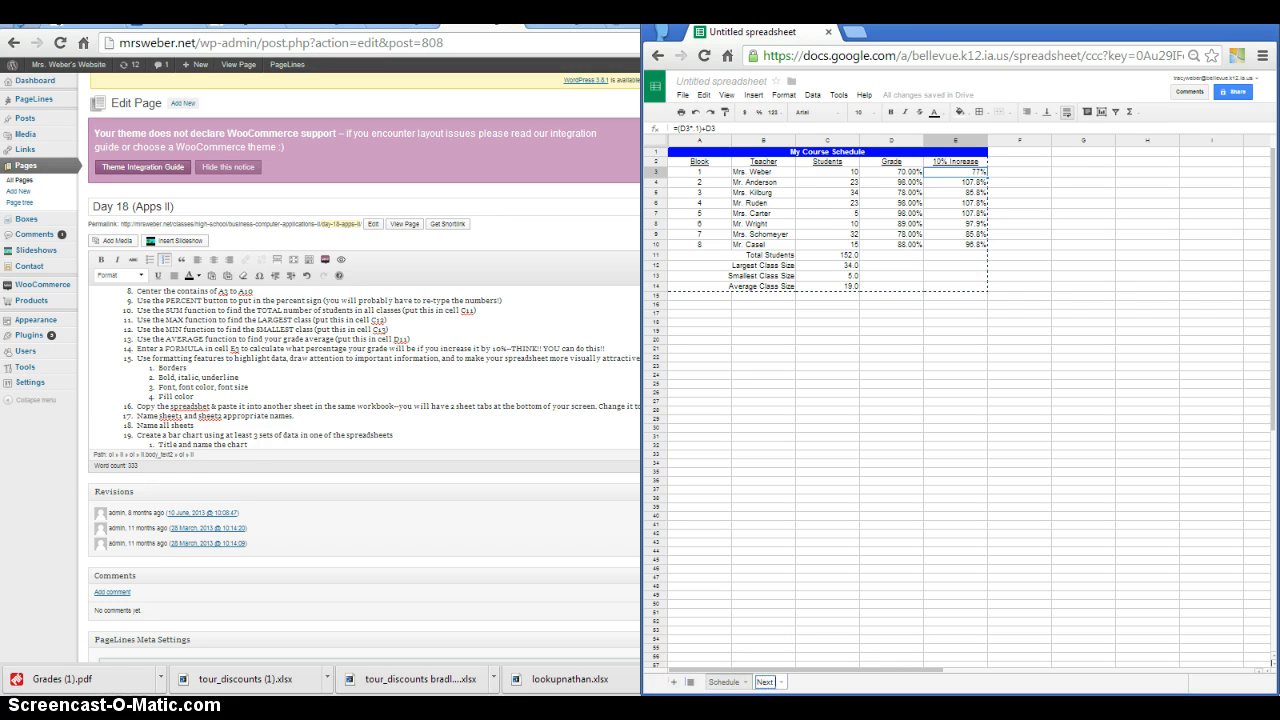
{"action": "type", "text": "Next Year"}
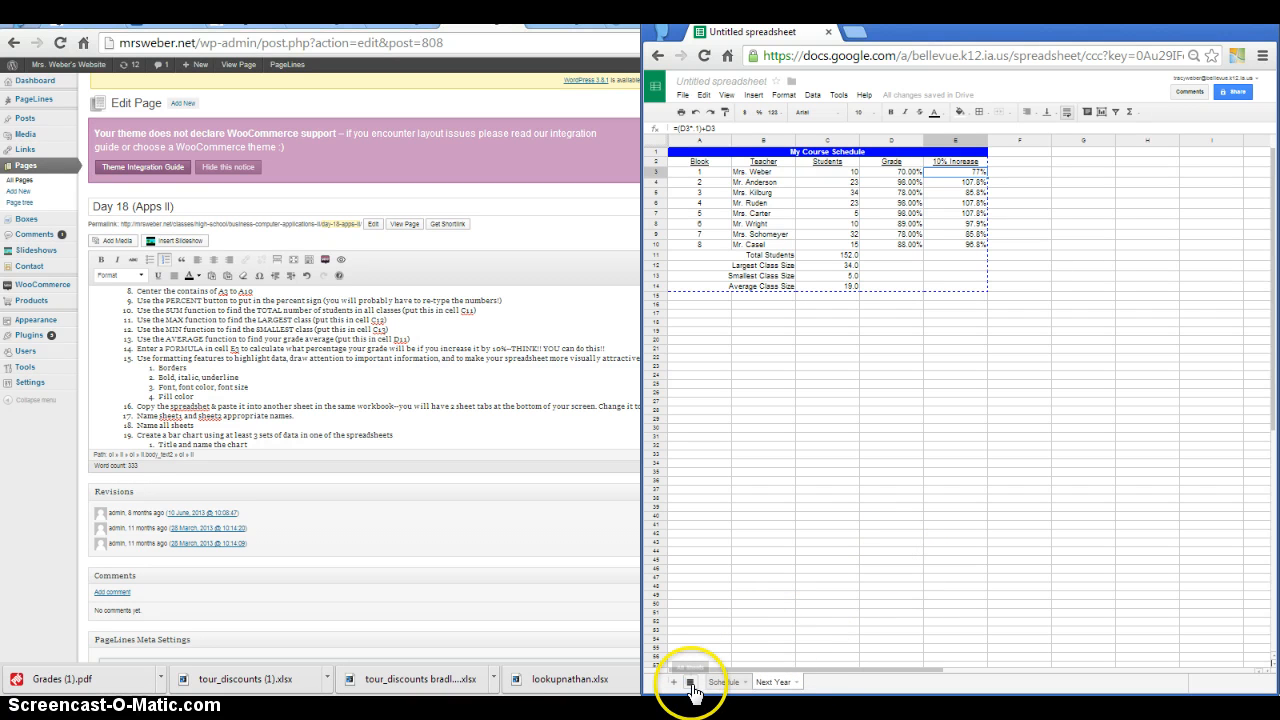
- Read the remaining assignment instructions 17 to 21 about sheet names, charts and sharing, and return to the spreadsheet
{"action": "left_click", "coordinate": [365, 418]}
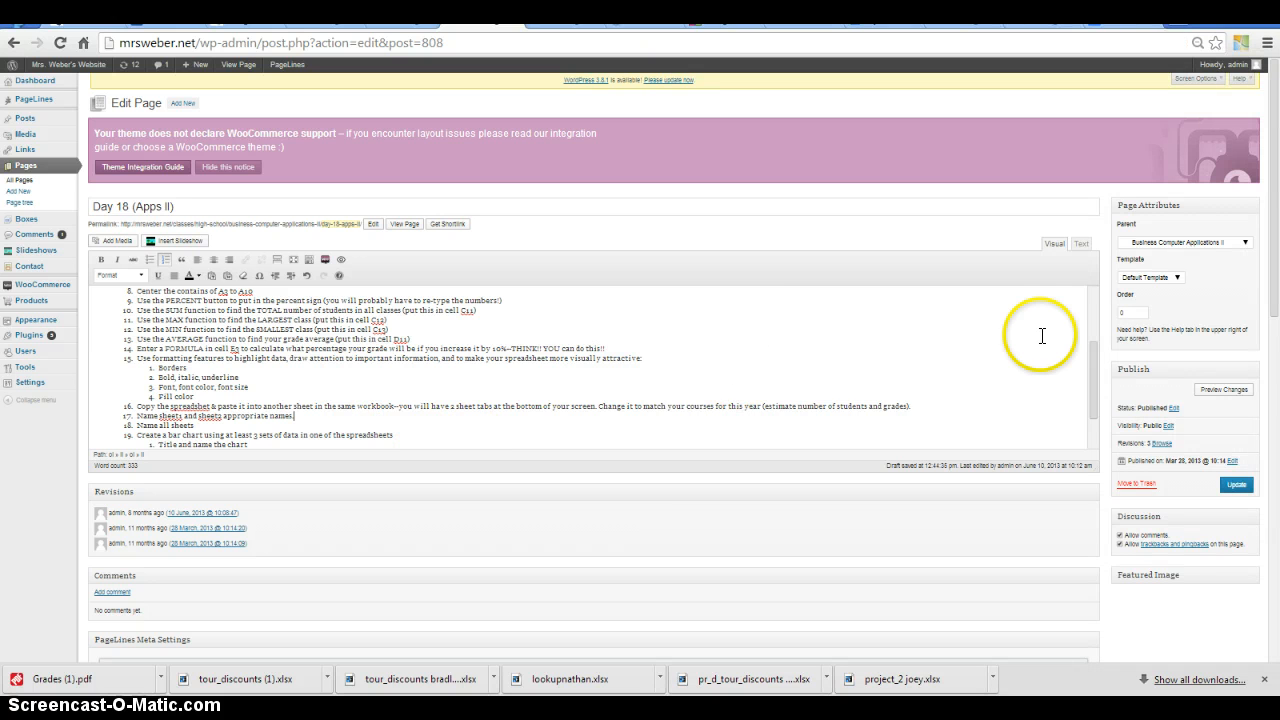
{"action": "left_click_drag", "start_coordinate": [1092, 374], "coordinate": [1094, 414]}
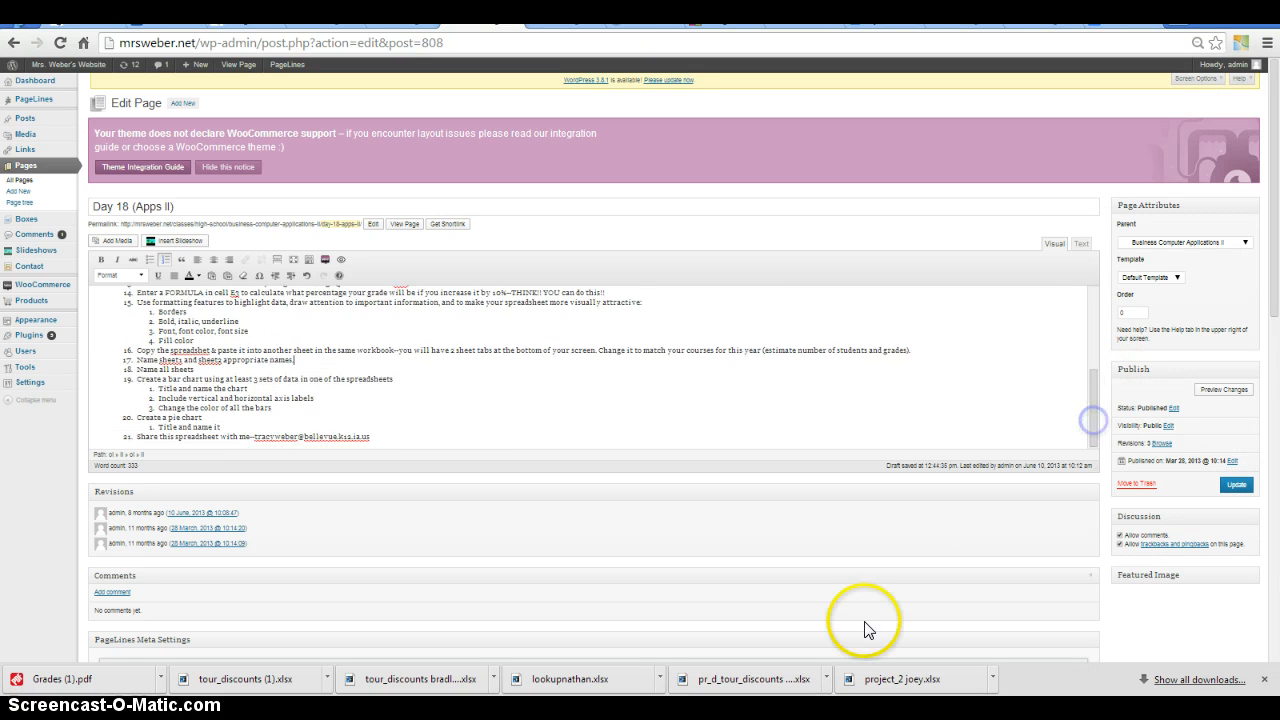
{"action": "mouse_move", "coordinate": [815, 712]}
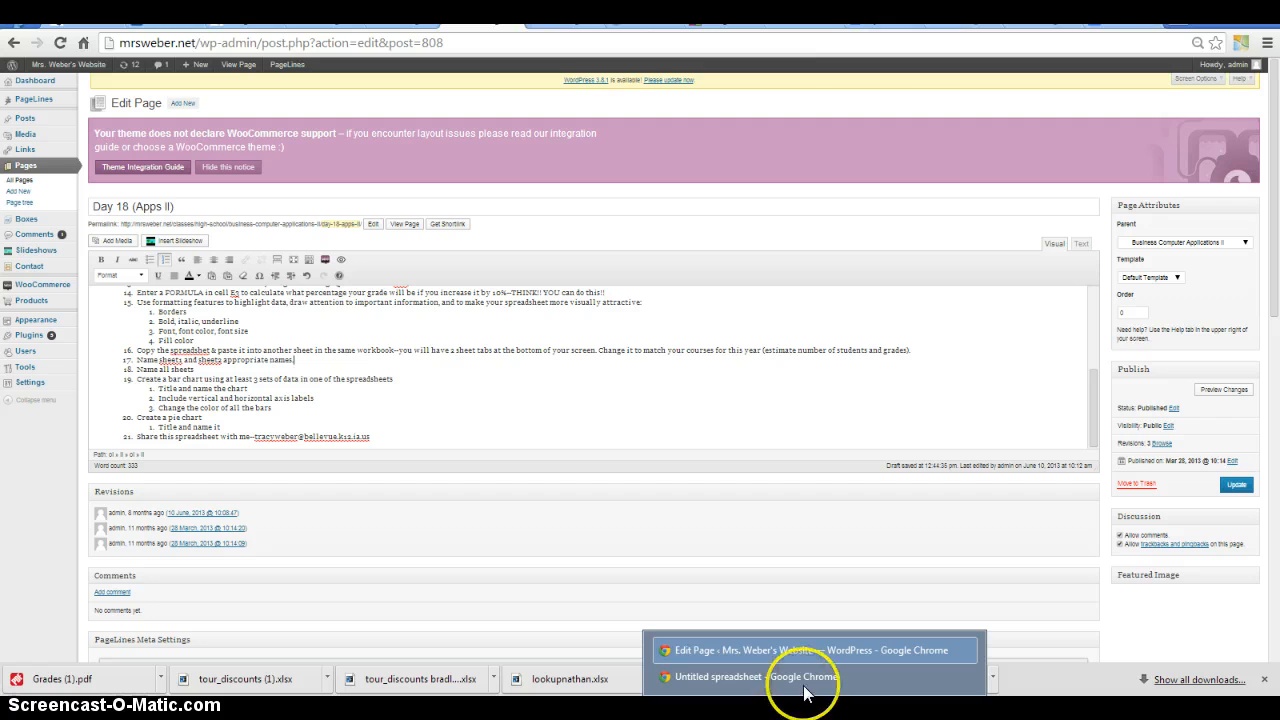
{"action": "left_click", "coordinate": [884, 678]}
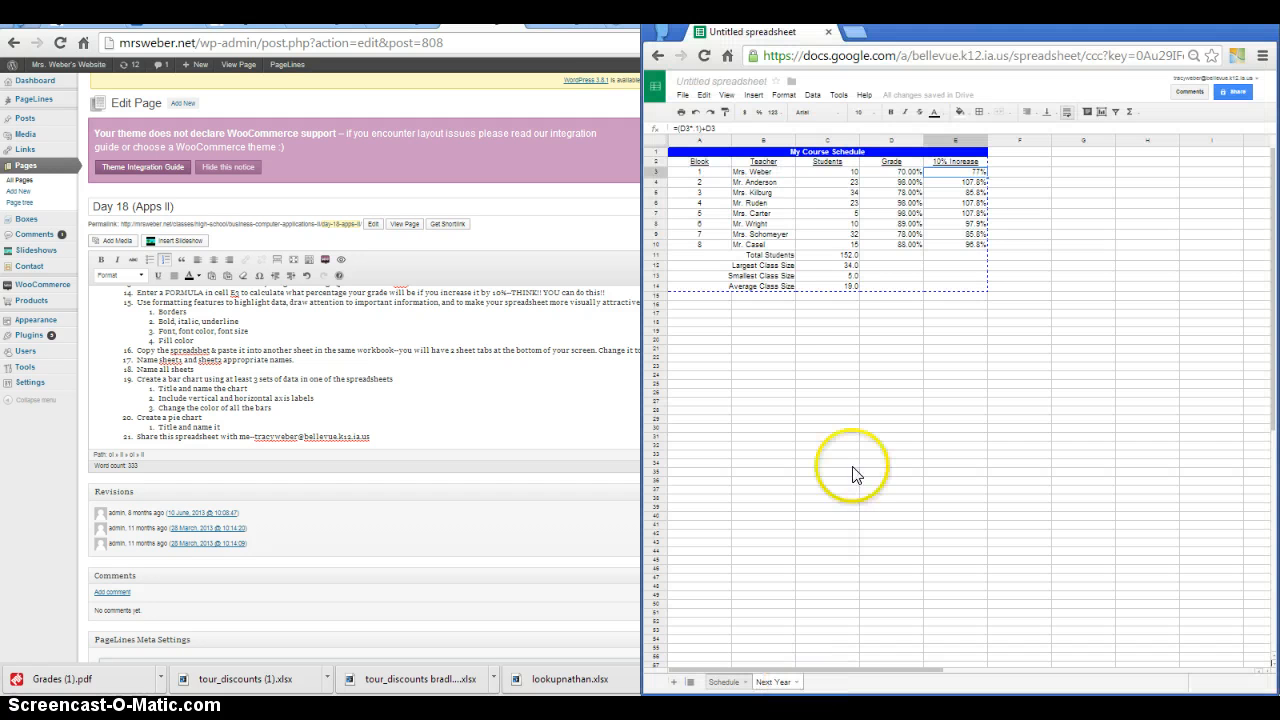
- Examine the Teacher, Students, Grade and 10% Increase data in rows 3 to 10 as possible chart ranges
{"action": "left_click", "coordinate": [805, 205]}
{"action": "left_click", "coordinate": [753, 174]}
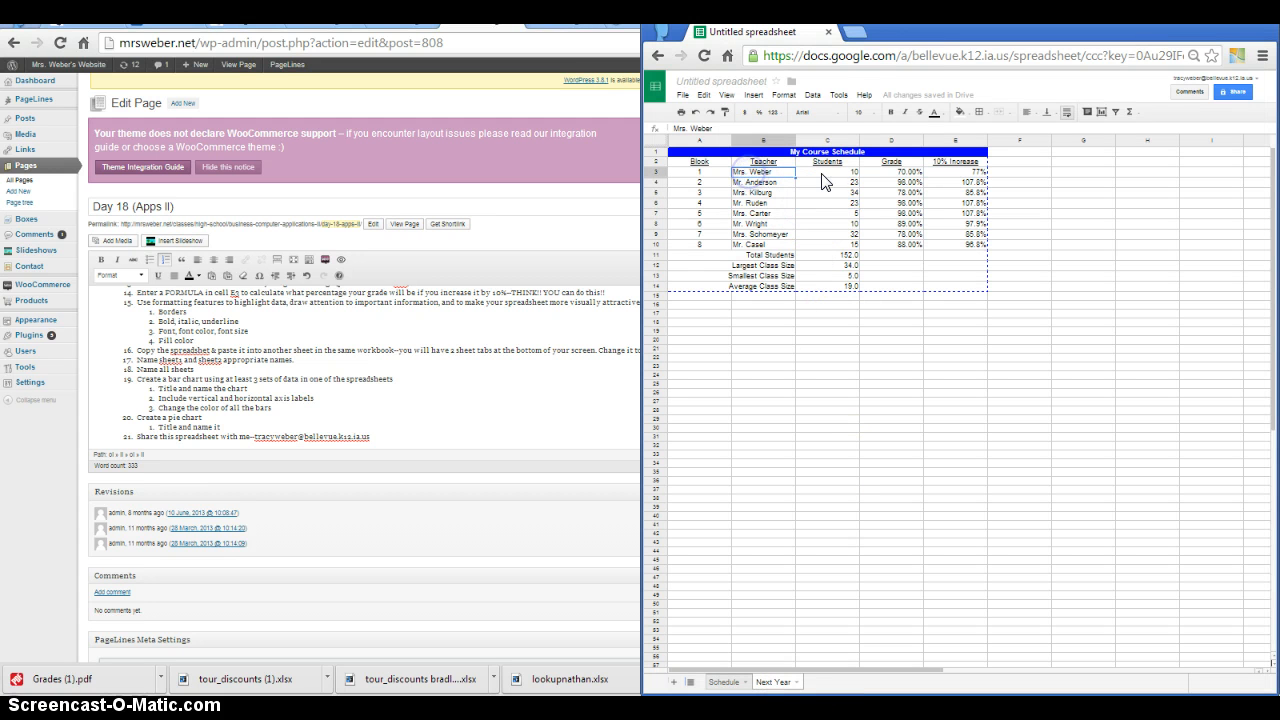
{"action": "left_click", "coordinate": [833, 176]}
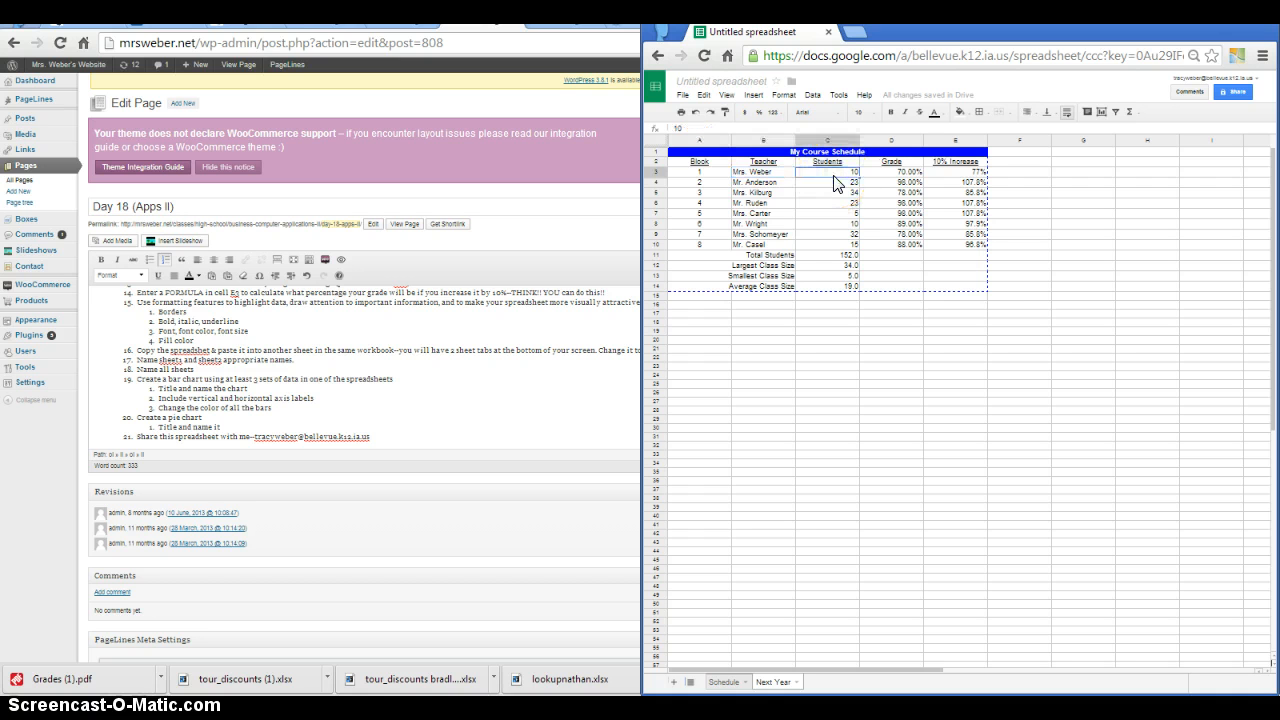
{"action": "left_click_drag", "start_coordinate": [755, 172], "coordinate": [824, 243]}
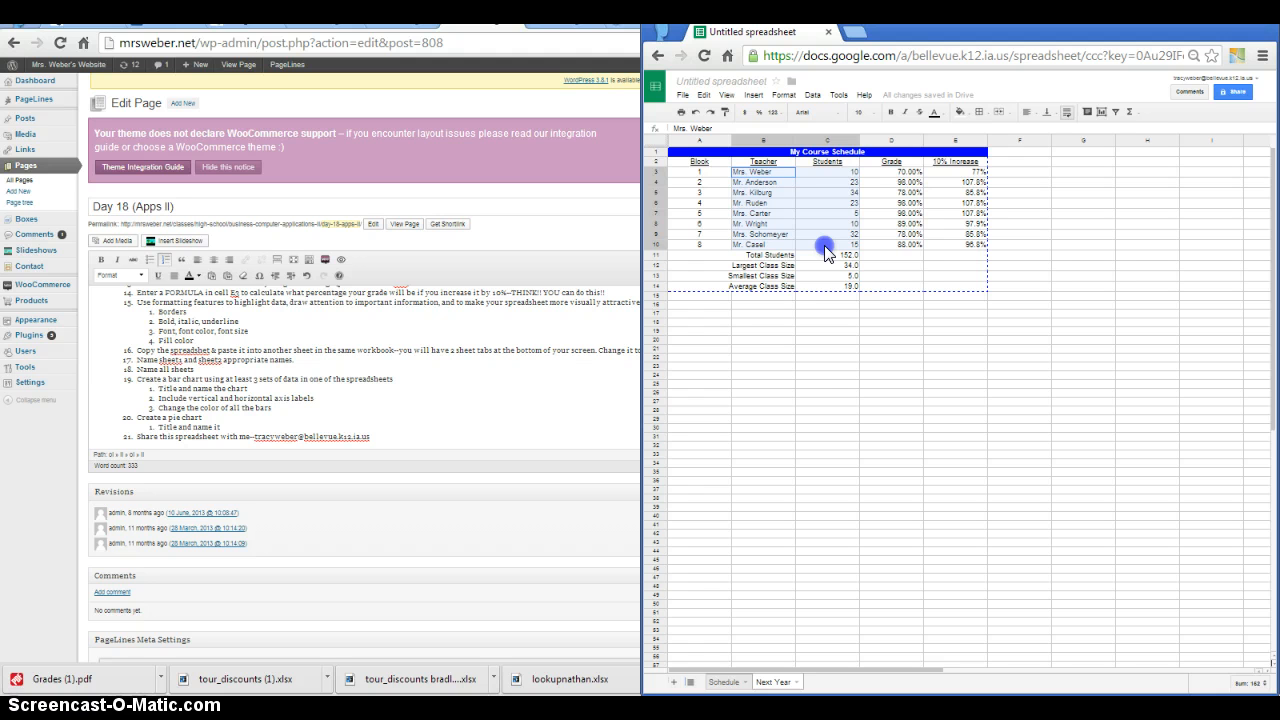
{"action": "left_click", "coordinate": [821, 385]}
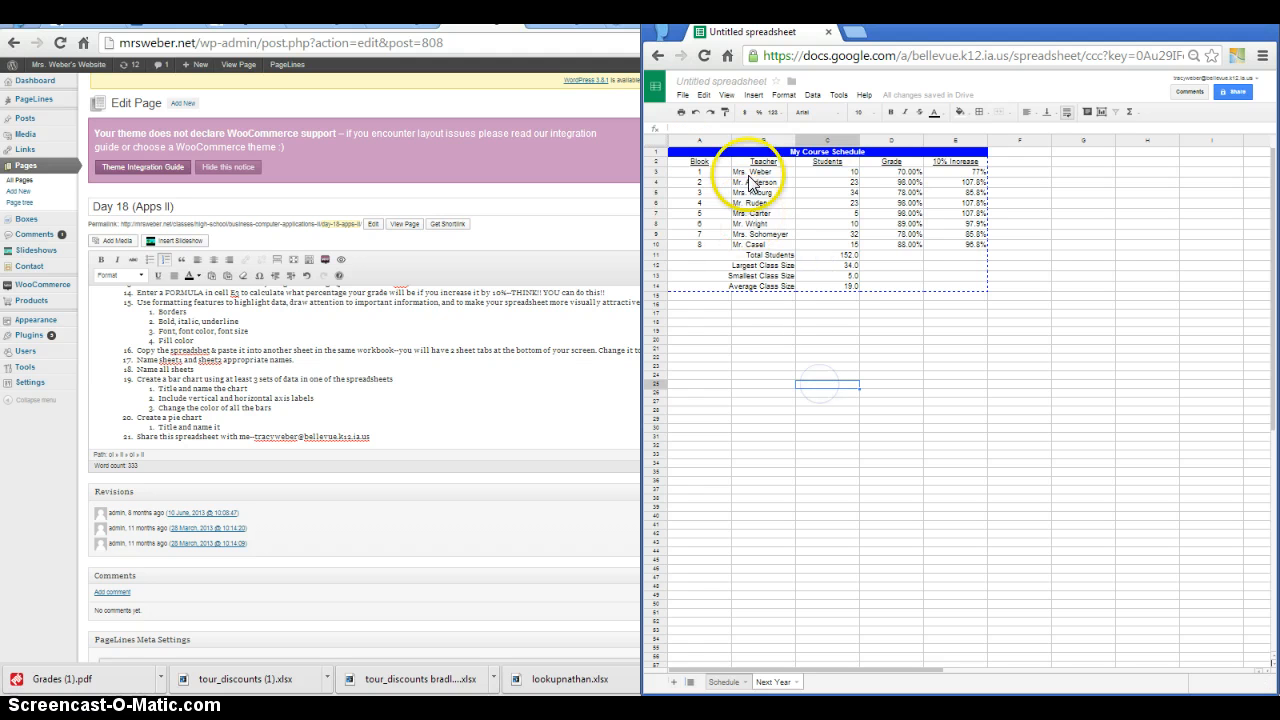
{"action": "left_click_drag", "start_coordinate": [753, 173], "coordinate": [753, 250]}
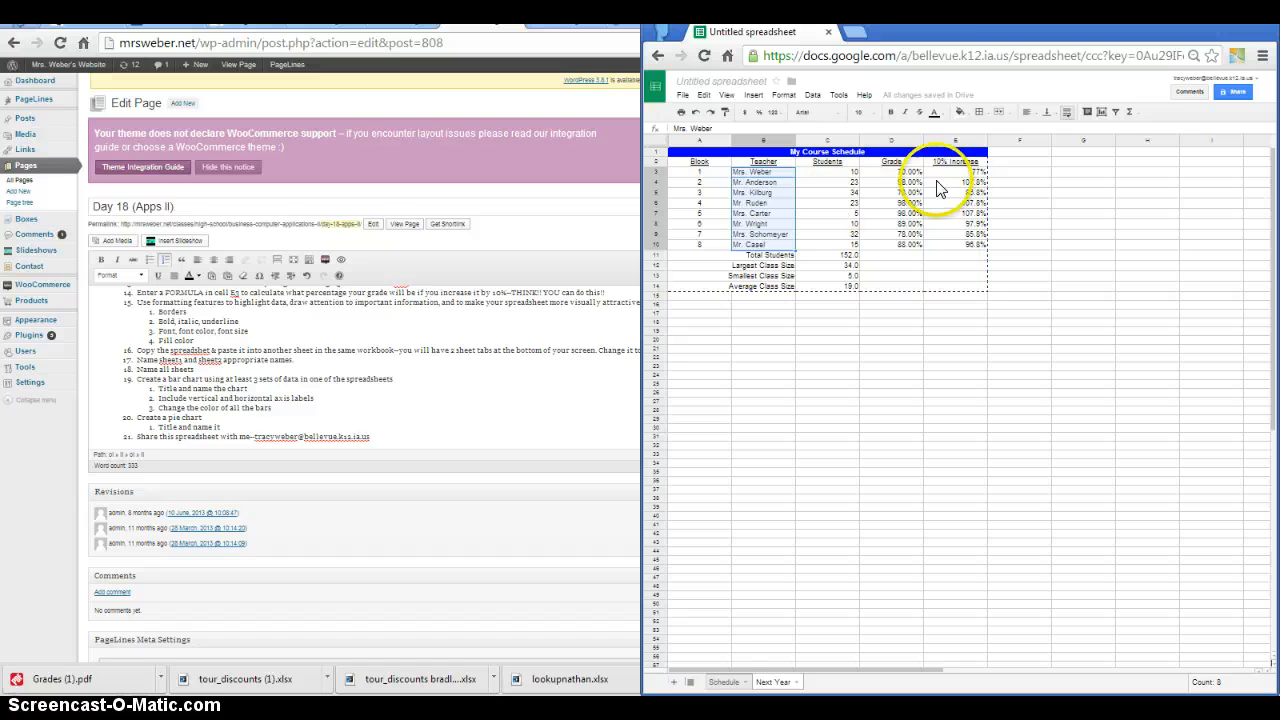
{"action": "left_click", "coordinate": [901, 173]}
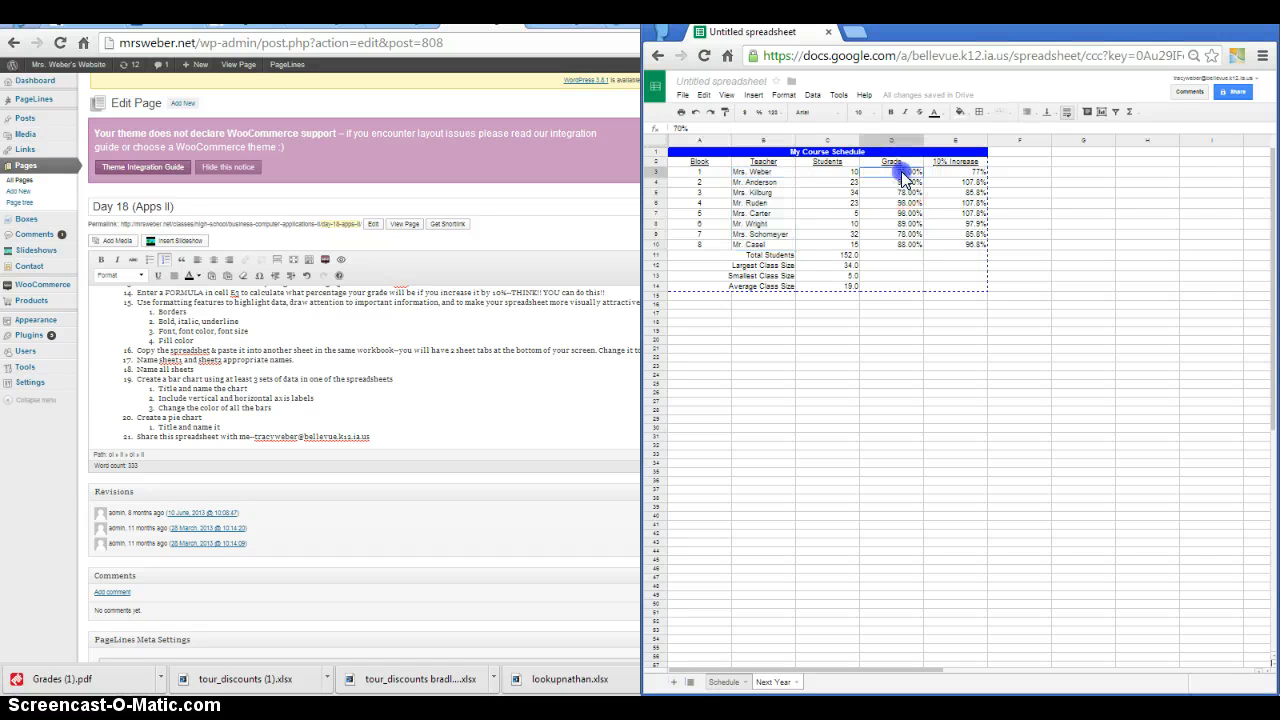
{"action": "left_click_drag", "start_coordinate": [922, 180], "coordinate": [946, 250]}
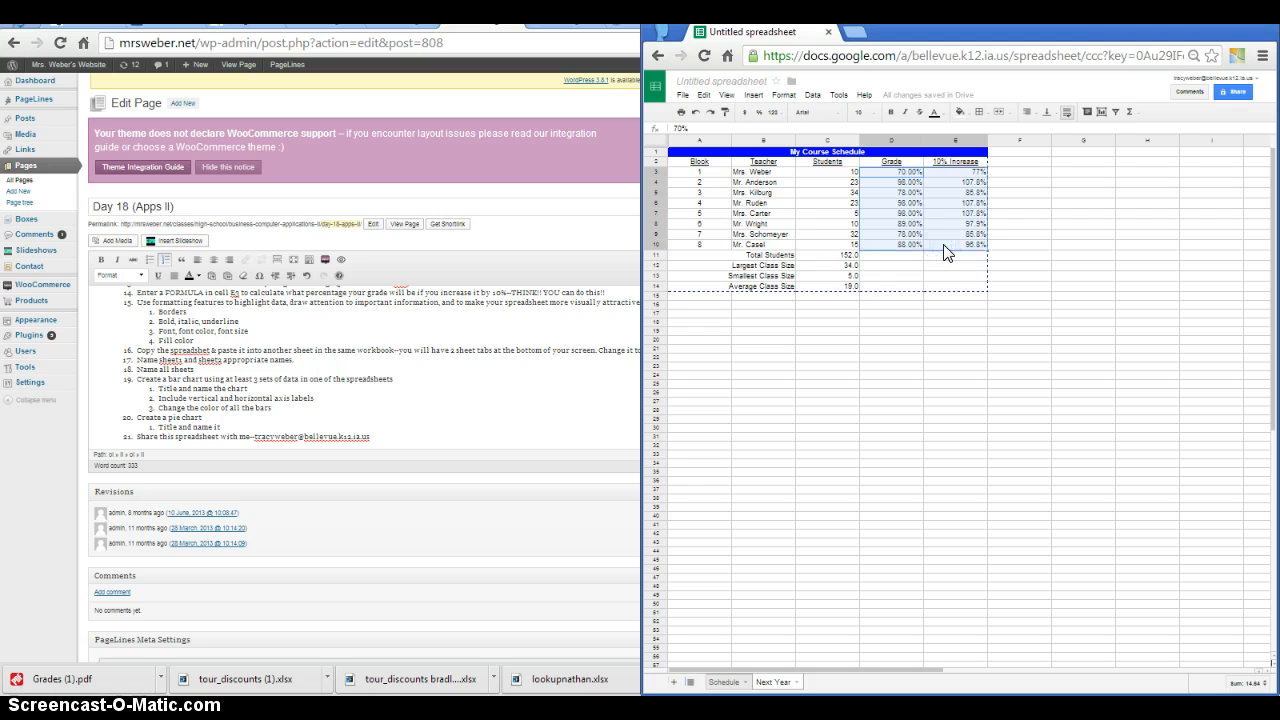
{"action": "left_click_drag", "start_coordinate": [763, 172], "coordinate": [781, 246]}
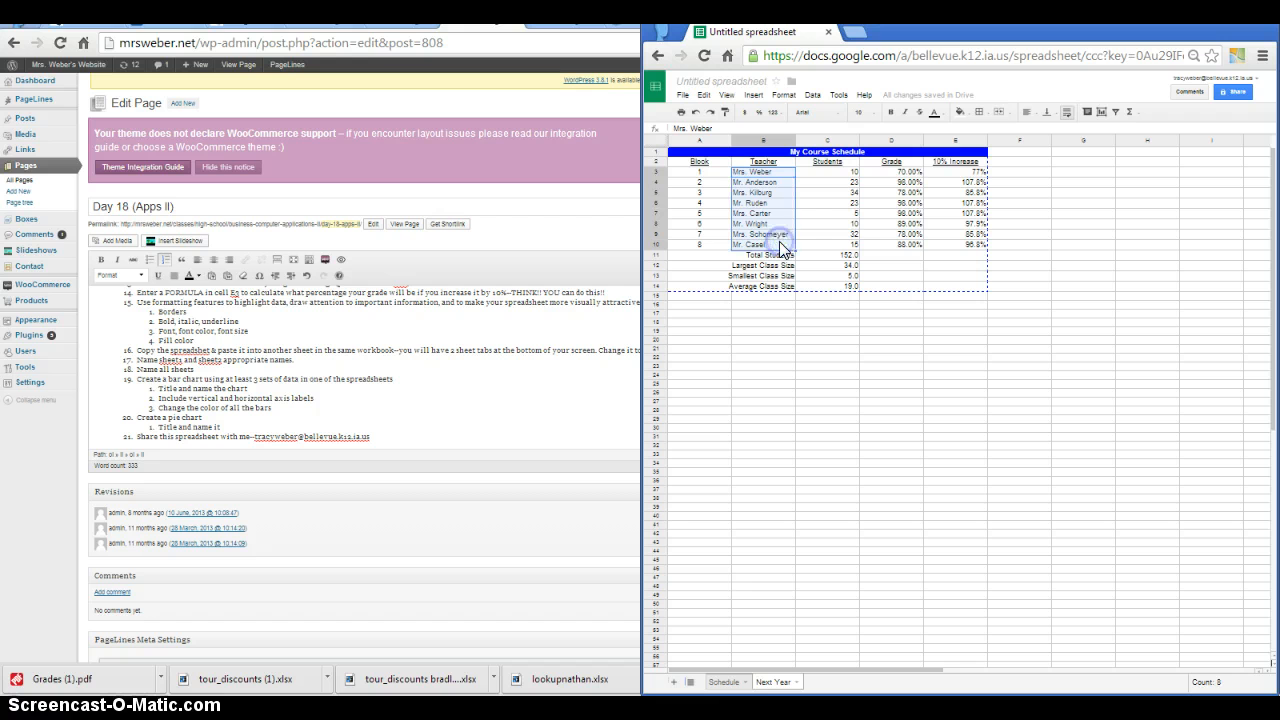
{"action": "left_click", "coordinate": [888, 337]}
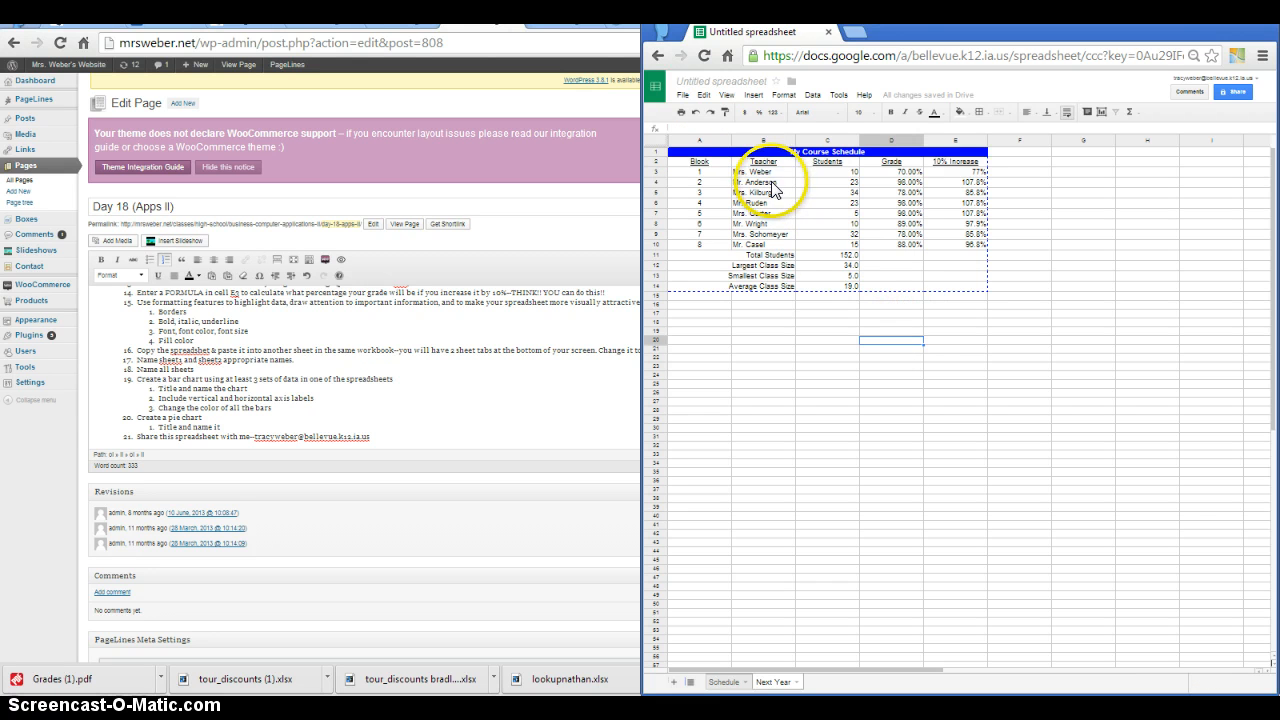
{"action": "left_click_drag", "start_coordinate": [757, 171], "coordinate": [970, 250]}
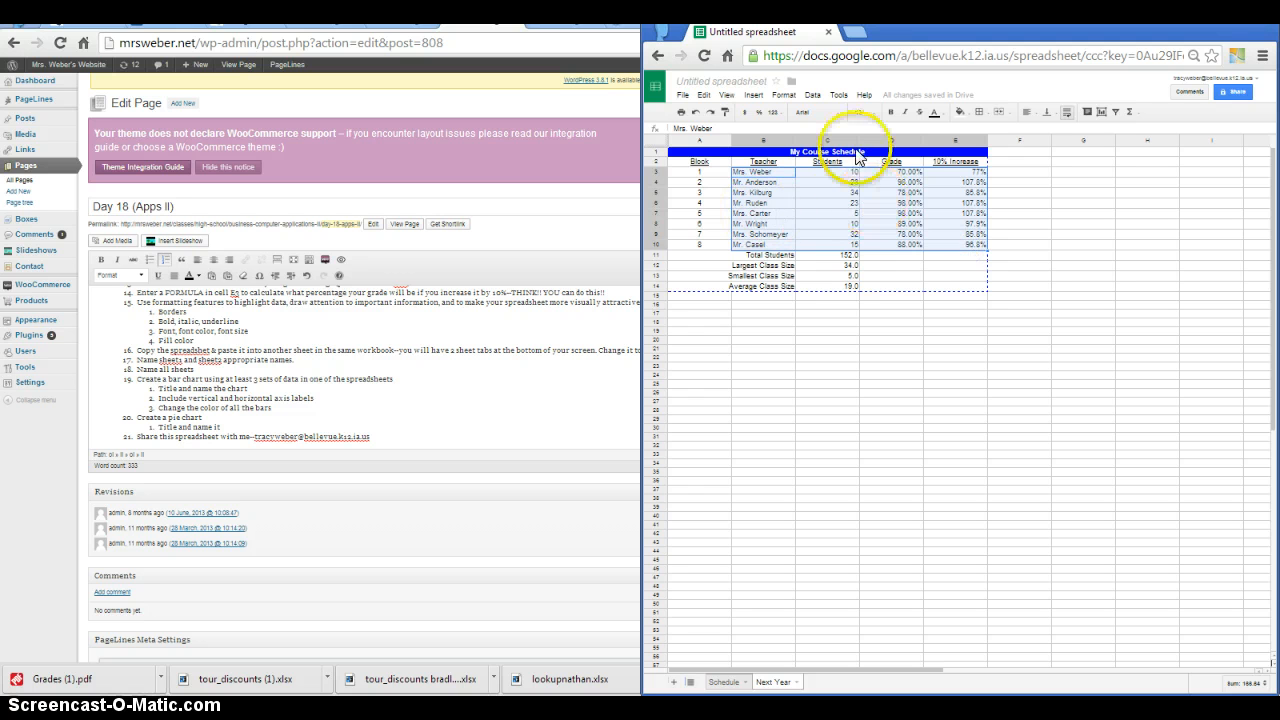
{"action": "left_click", "coordinate": [751, 95]}
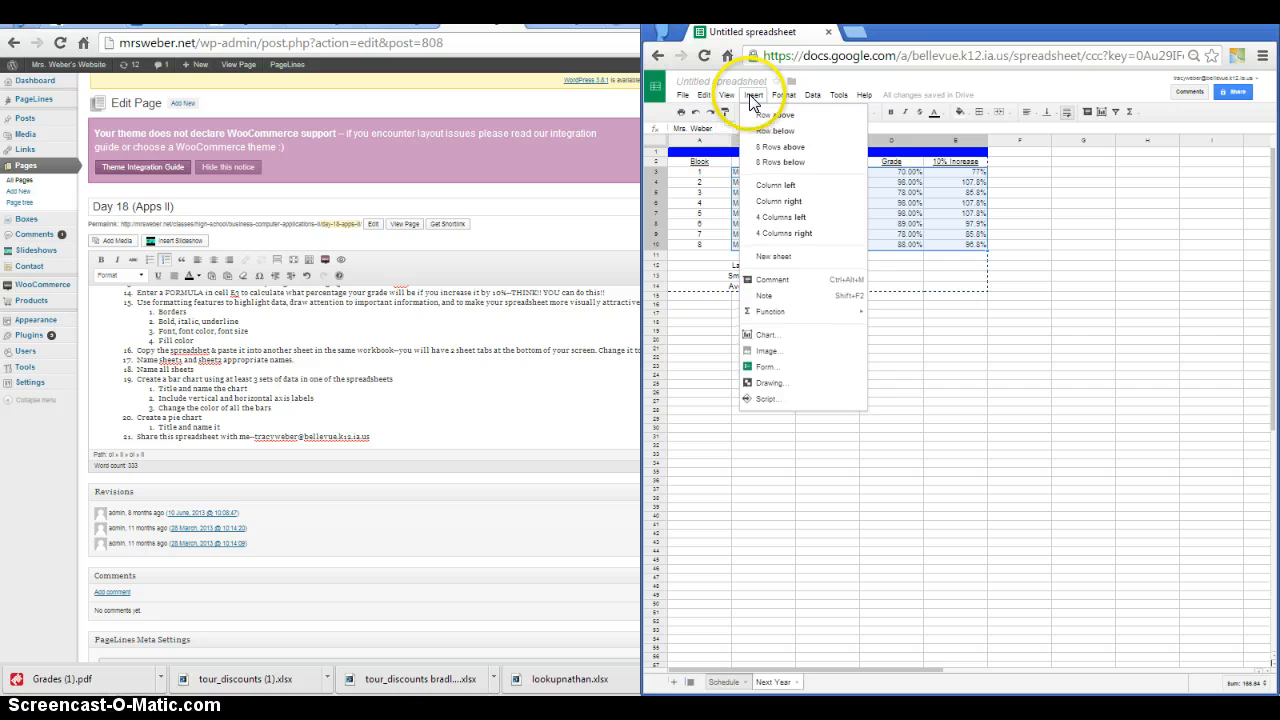
{"action": "left_click", "coordinate": [763, 337]}
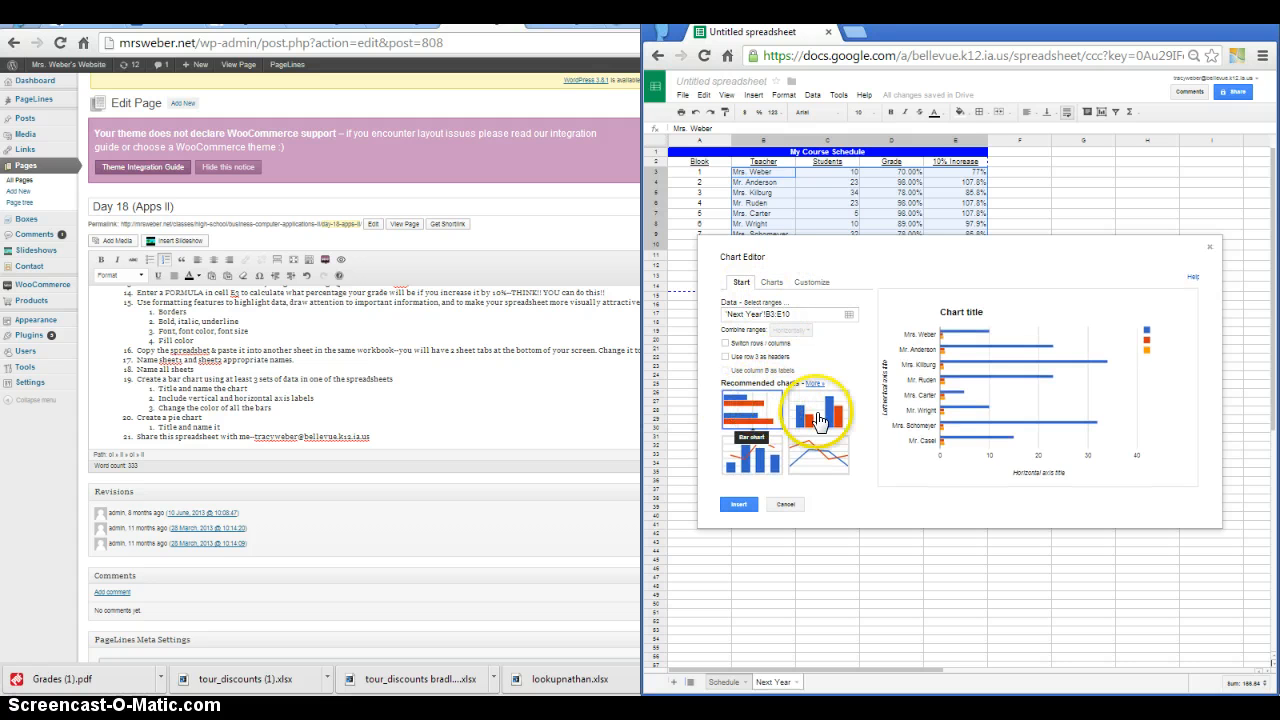
{"action": "left_click", "coordinate": [806, 424]}
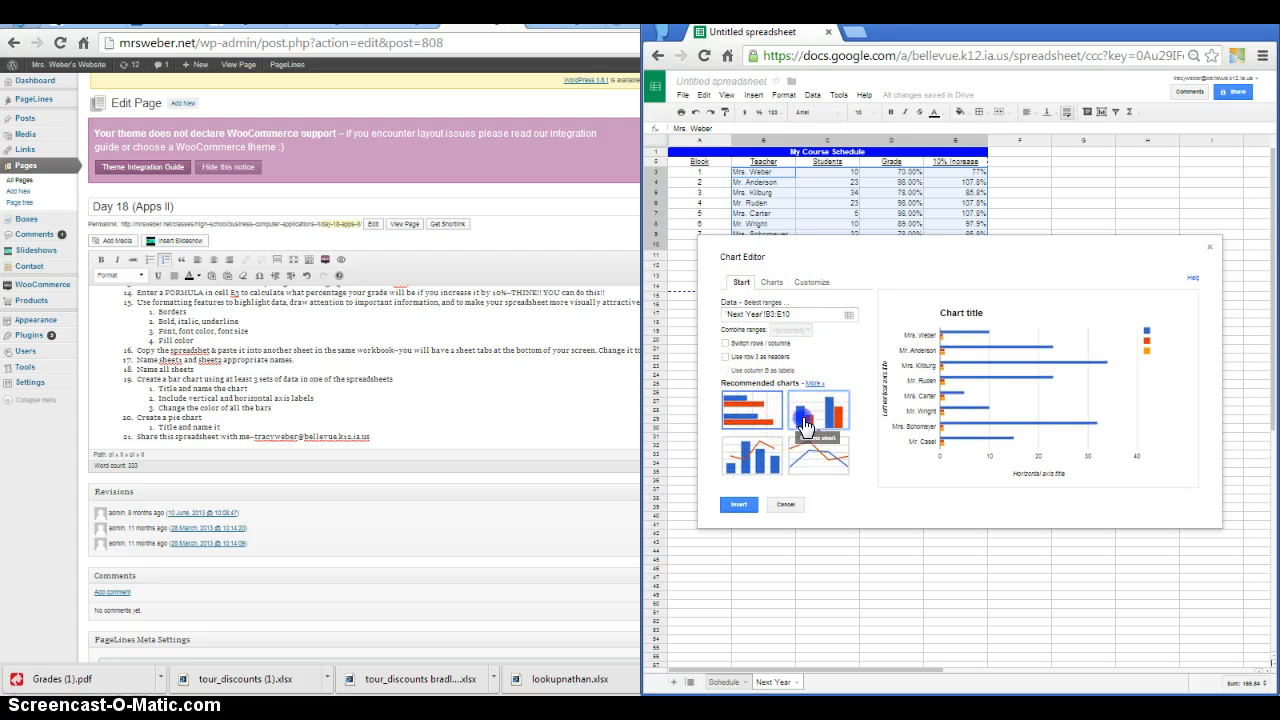
{"action": "left_click", "coordinate": [755, 452]}
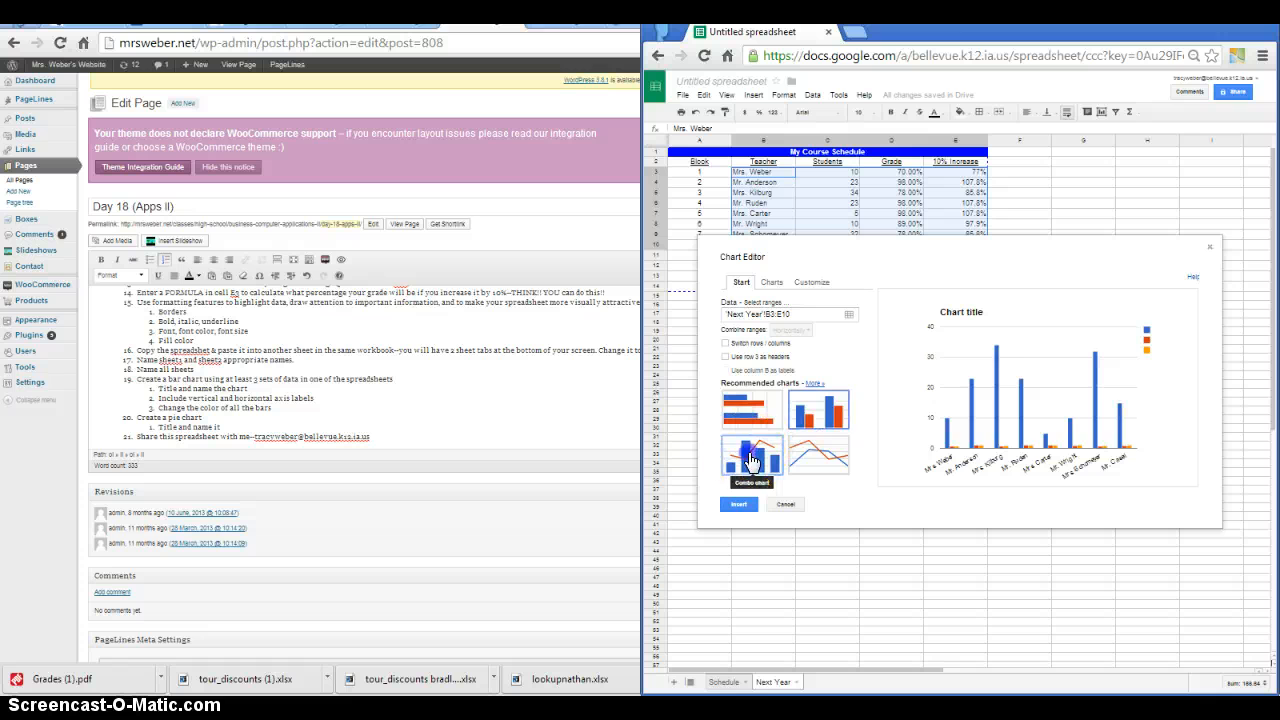
{"action": "left_click", "coordinate": [800, 459]}
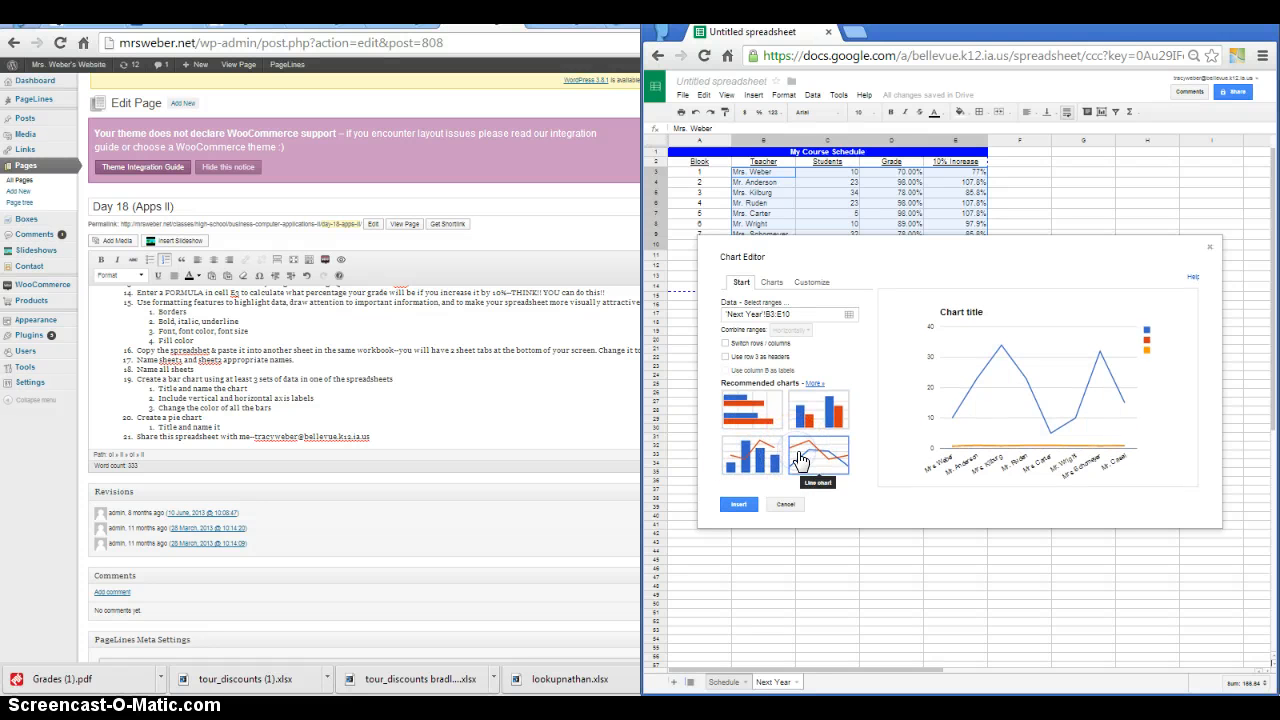
{"action": "left_click", "coordinate": [760, 414]}
{"action": "left_click", "coordinate": [739, 506]}
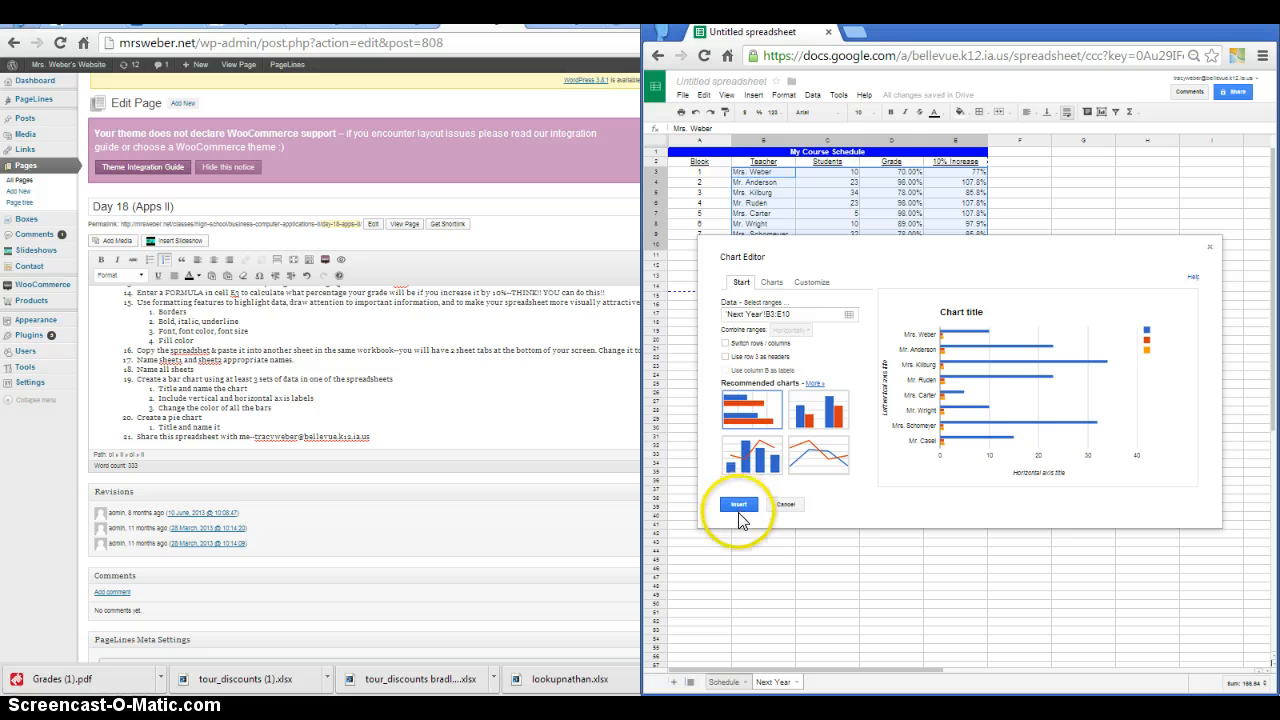
{"action": "left_click", "coordinate": [770, 284]}
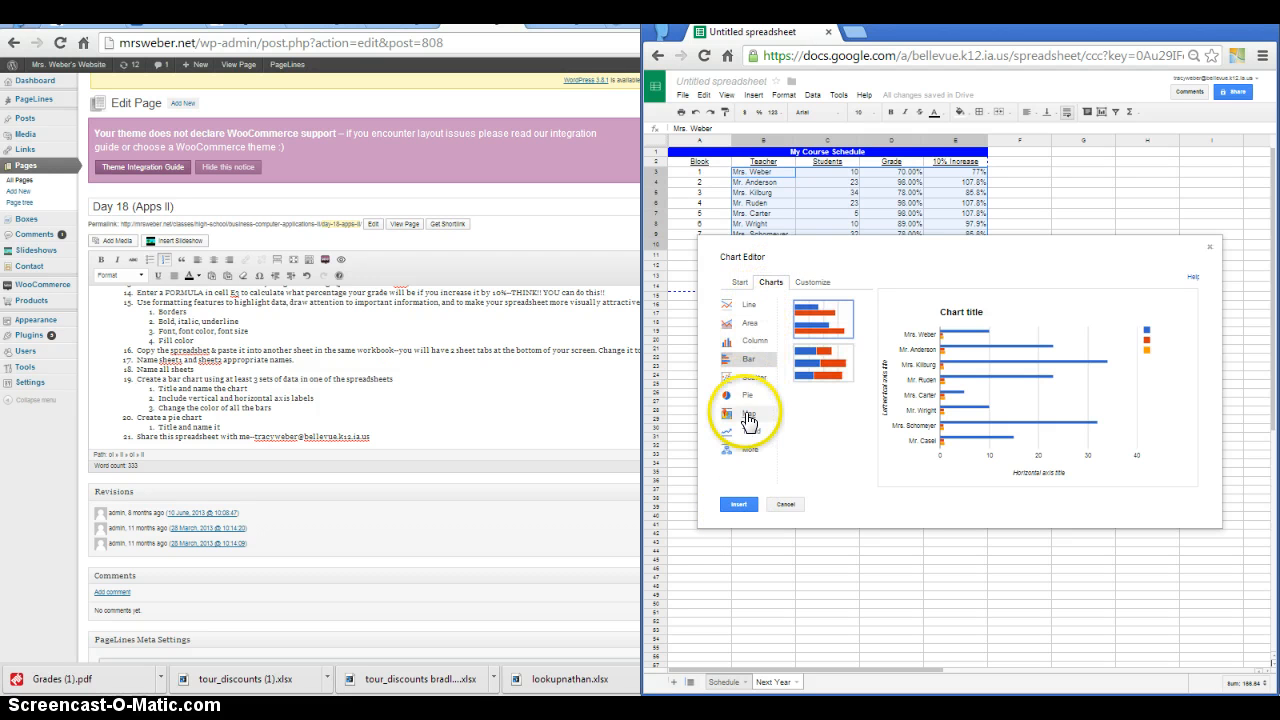
{"action": "left_click", "coordinate": [812, 286]}
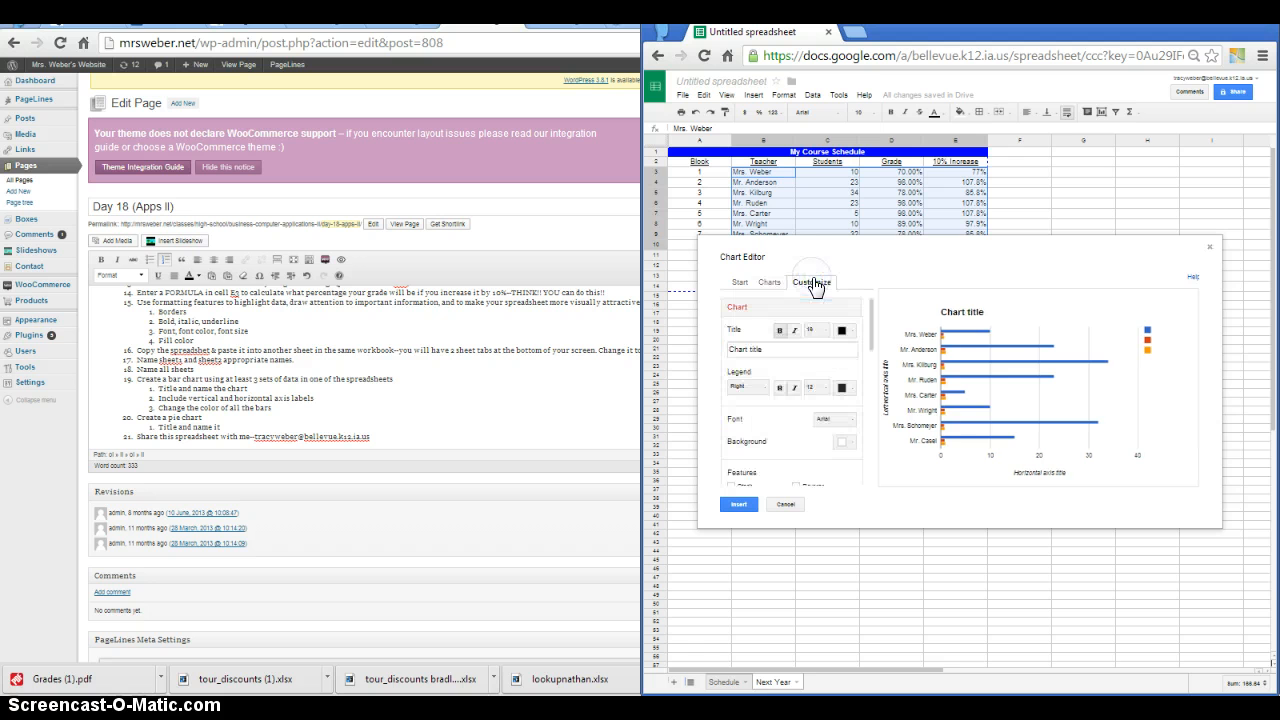
{"action": "double_click", "coordinate": [774, 352]}
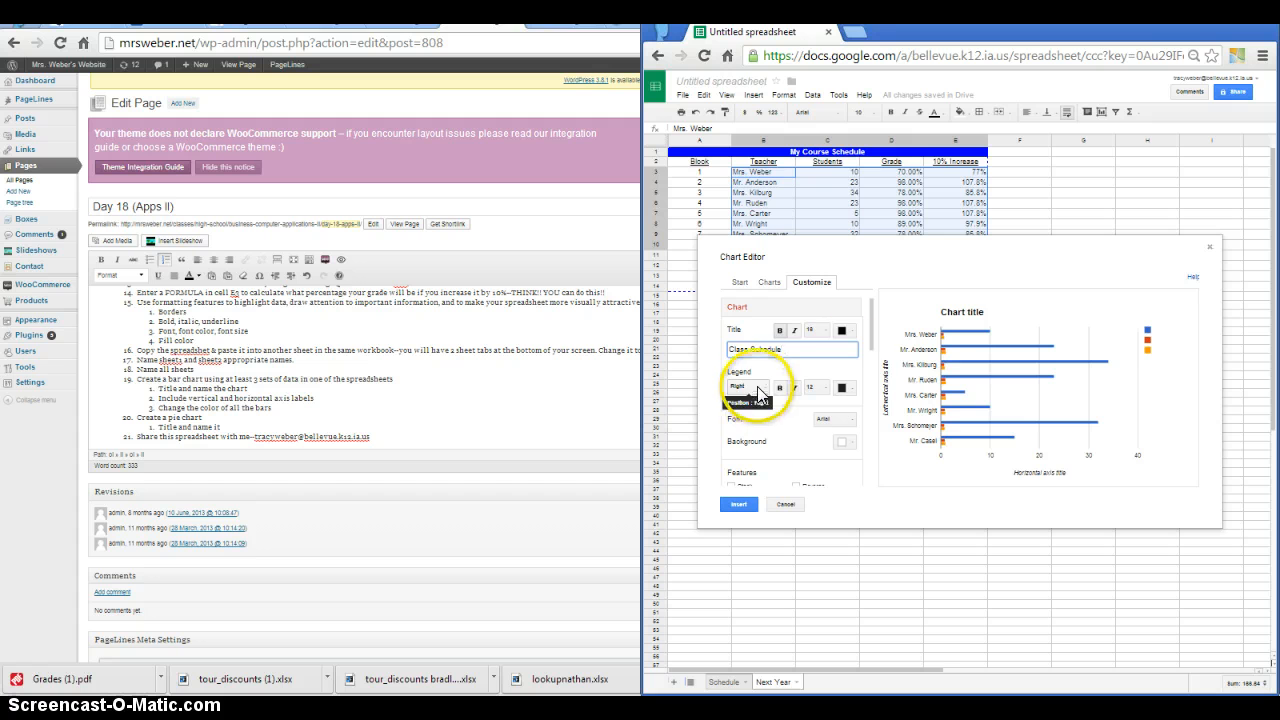
{"action": "left_click", "coordinate": [765, 392]}
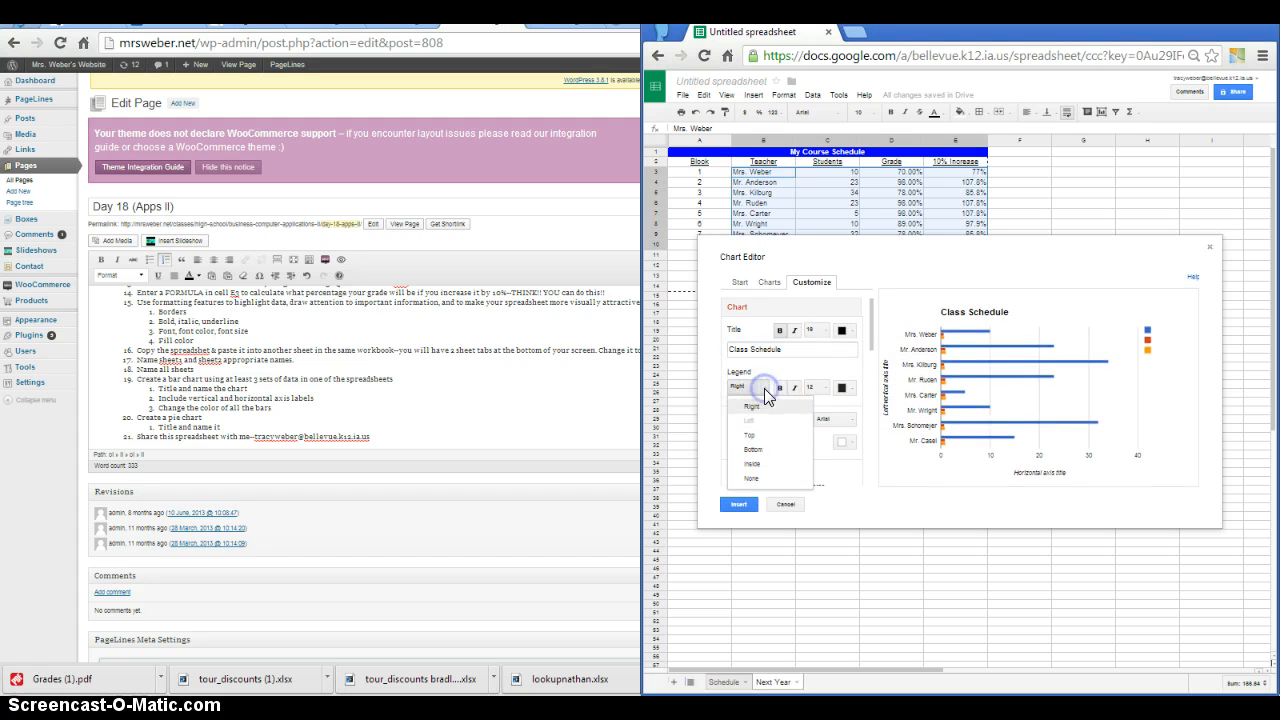
{"action": "left_click", "coordinate": [765, 449]}
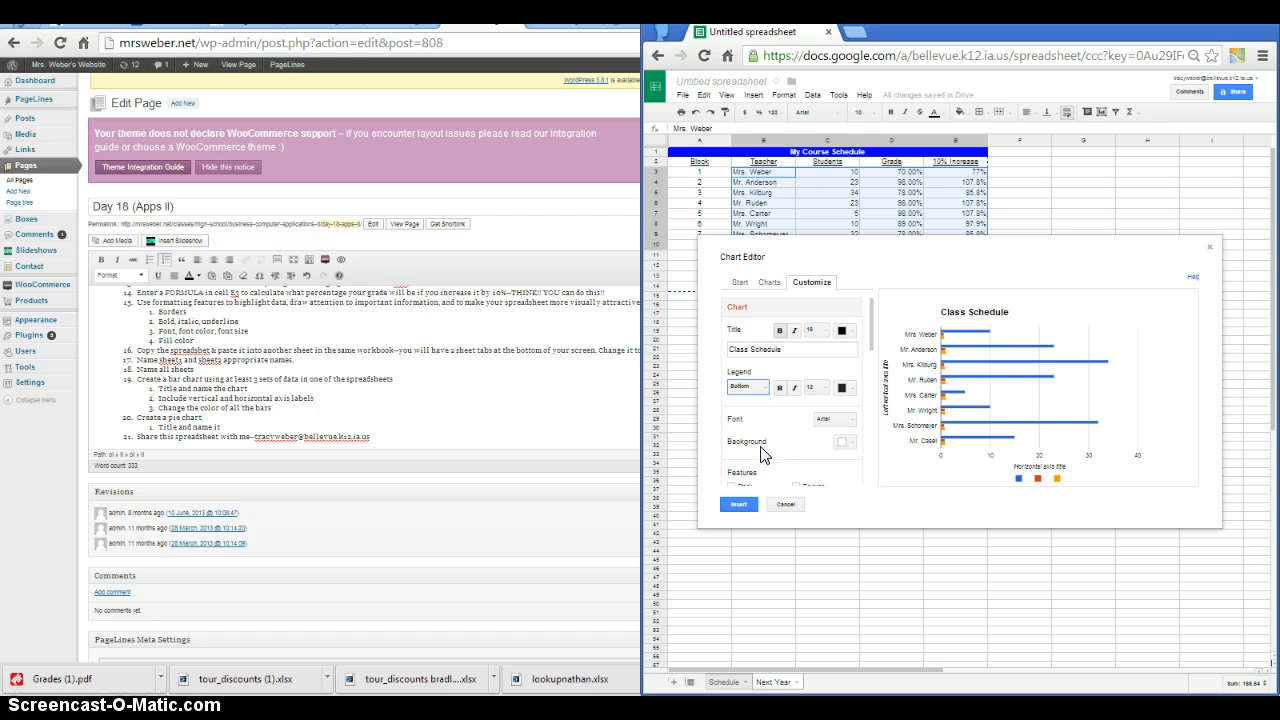
{"action": "left_click", "coordinate": [765, 391]}
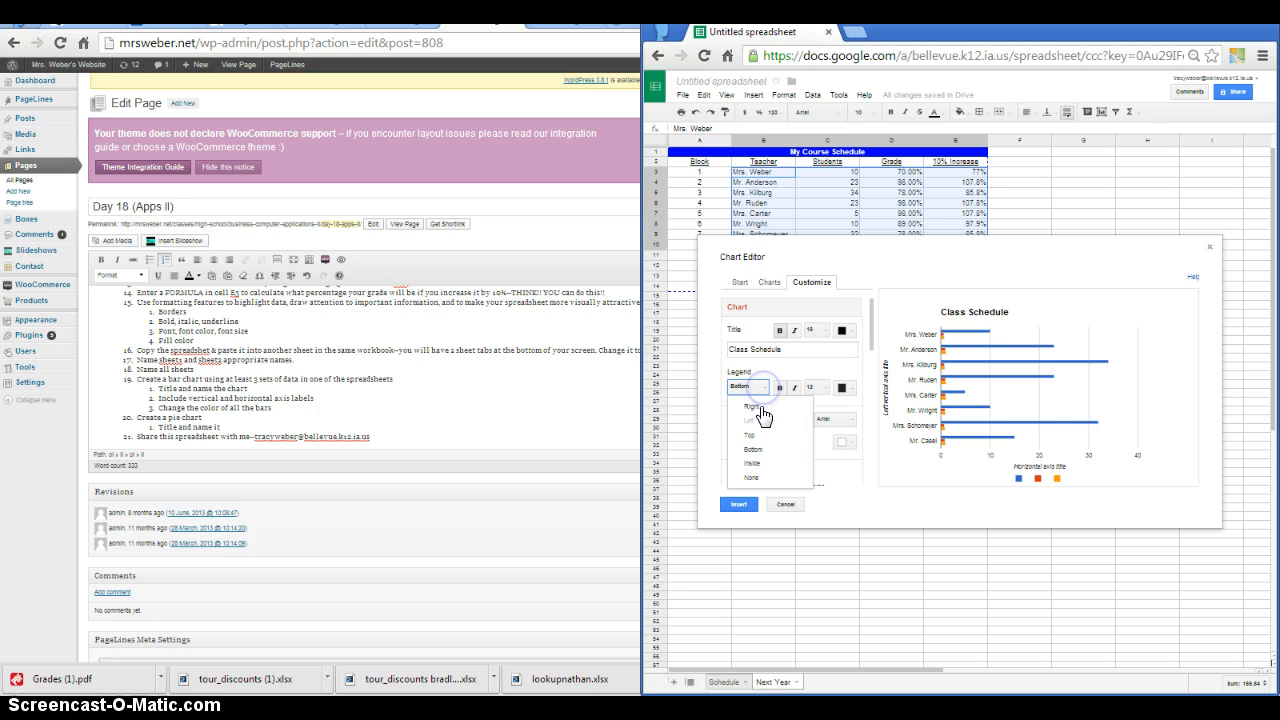
{"action": "left_click", "coordinate": [761, 408]}
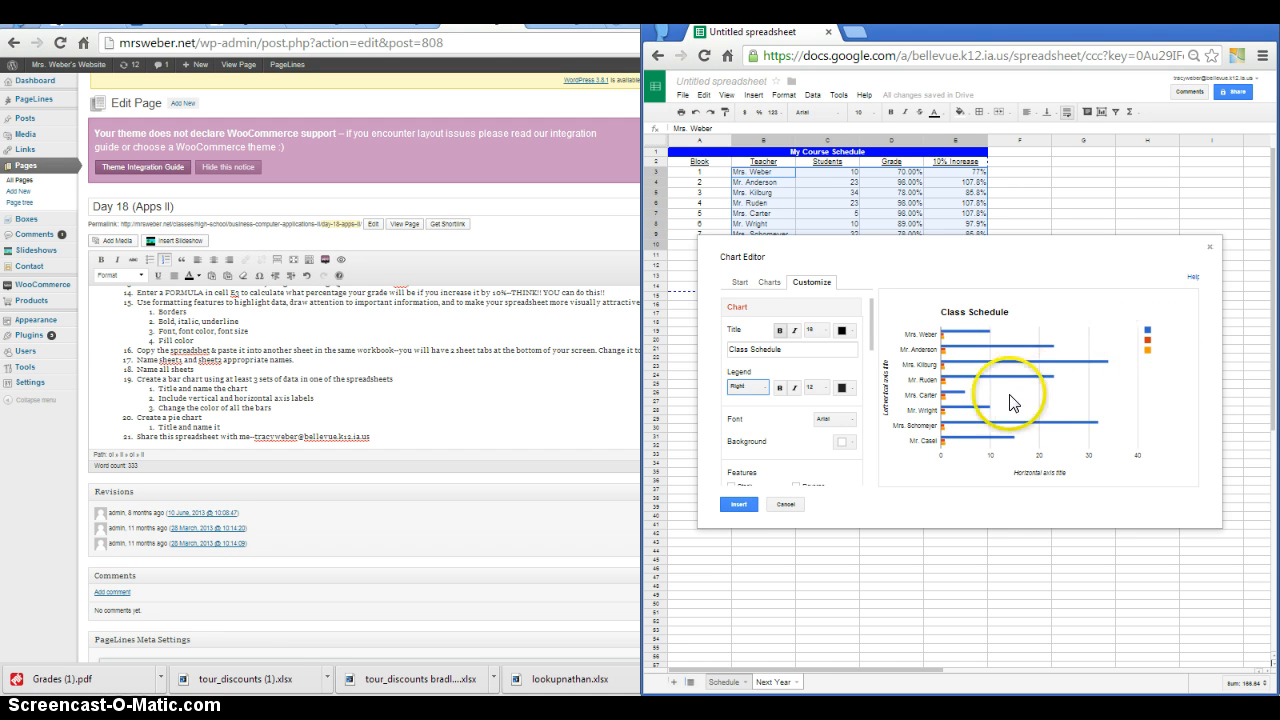
{"action": "left_click_drag", "start_coordinate": [873, 343], "coordinate": [868, 392]}
{"action": "left_click", "coordinate": [790, 340]}
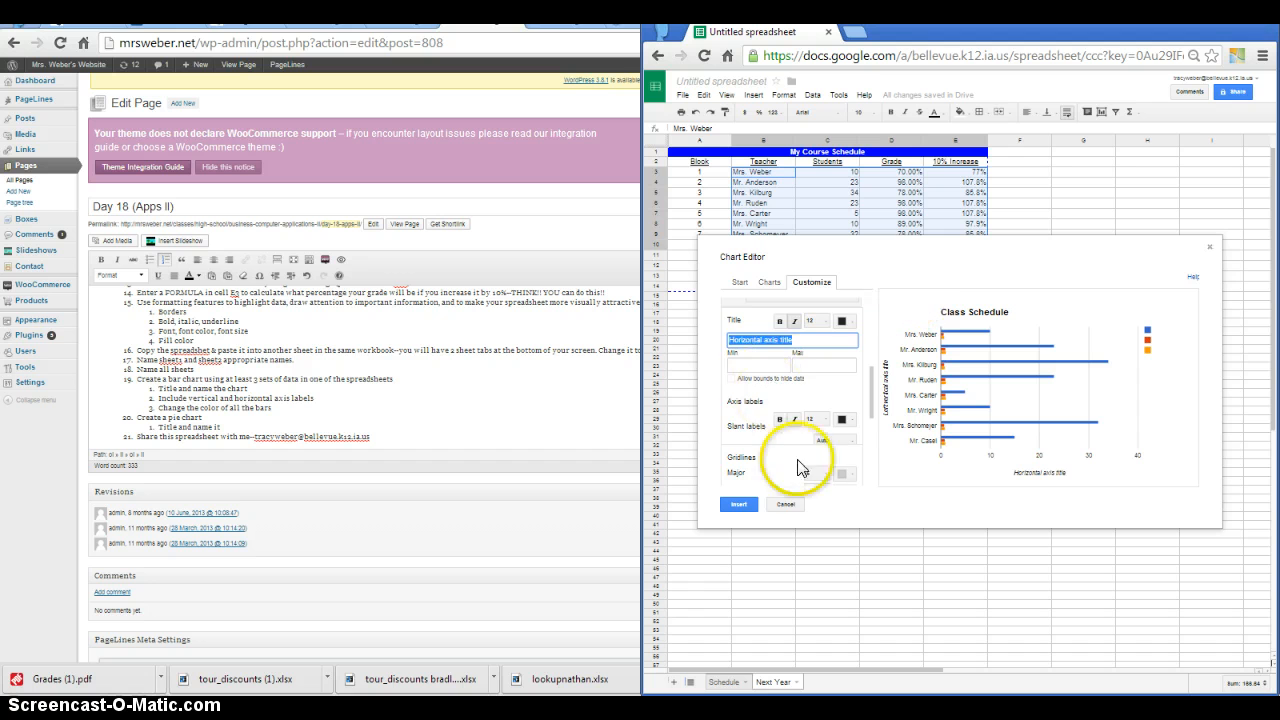
{"action": "left_click", "coordinate": [785, 504]}
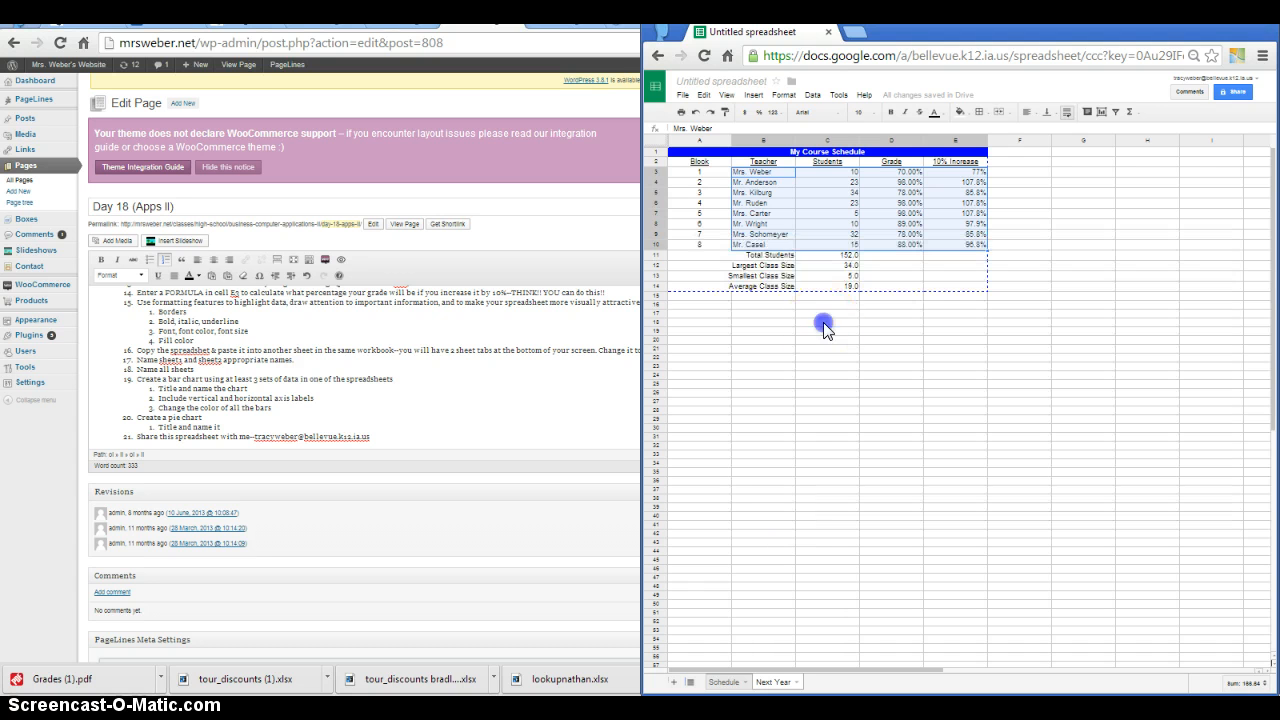
- Select the teacher names and student counts in B3:C10 and start inserting a chart from them
{"action": "left_click", "coordinate": [823, 328]}
{"action": "left_click", "coordinate": [761, 174]}
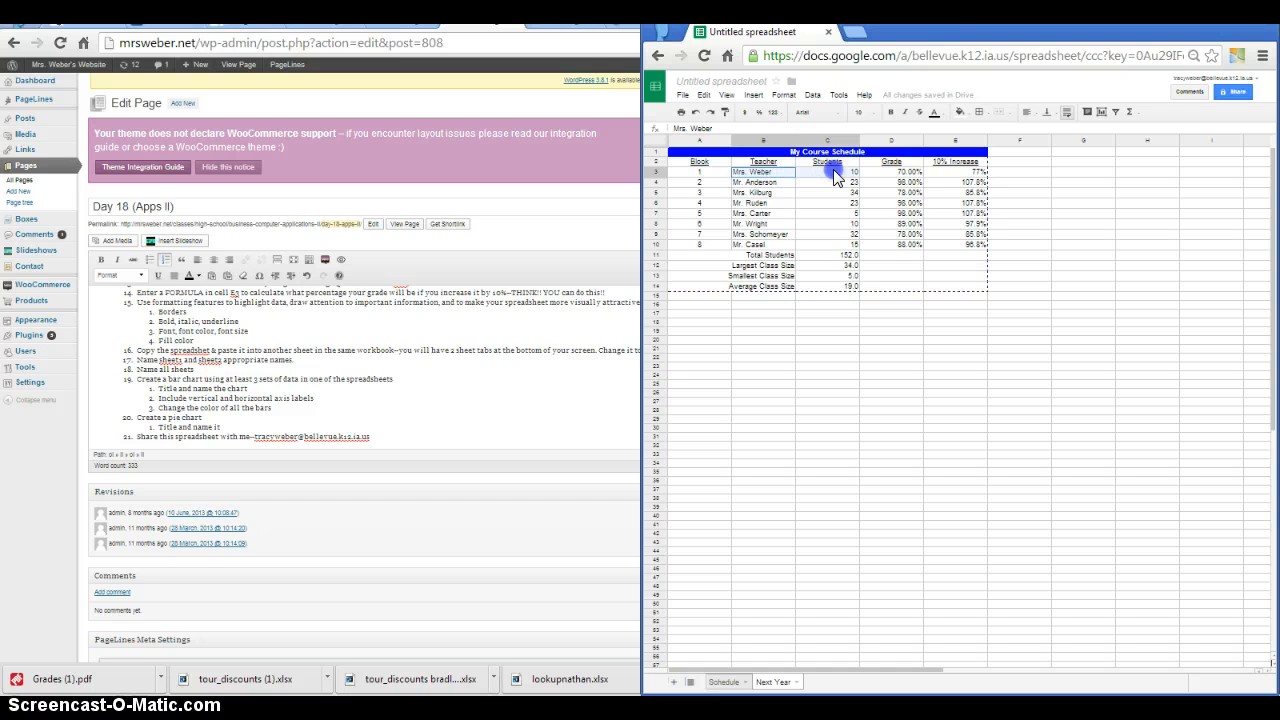
{"action": "left_click_drag", "start_coordinate": [833, 171], "coordinate": [837, 254]}
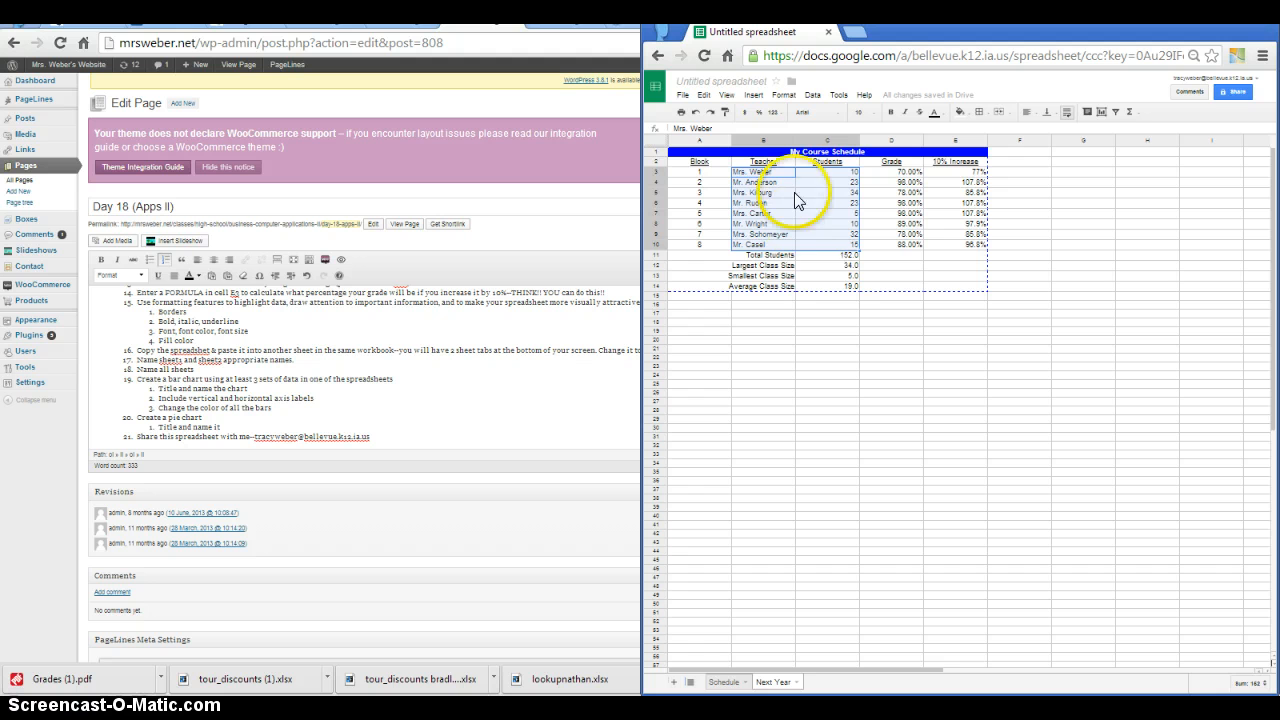
{"action": "left_click", "coordinate": [750, 96]}
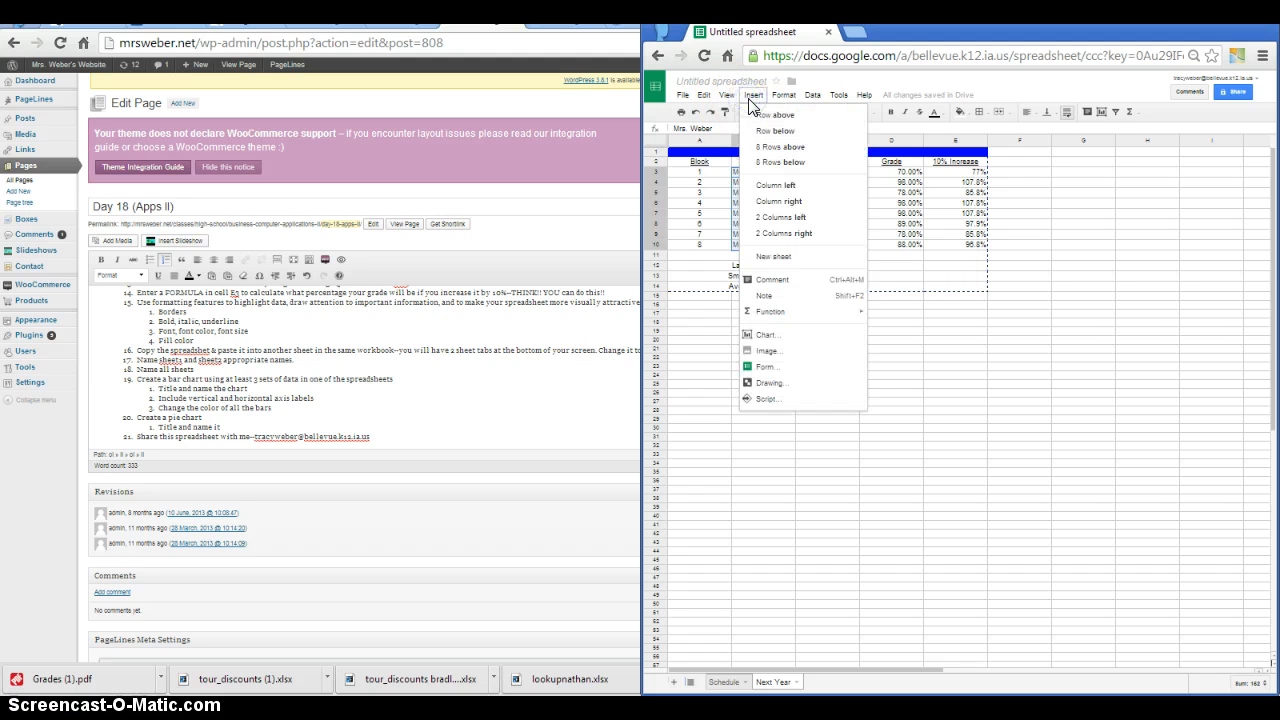